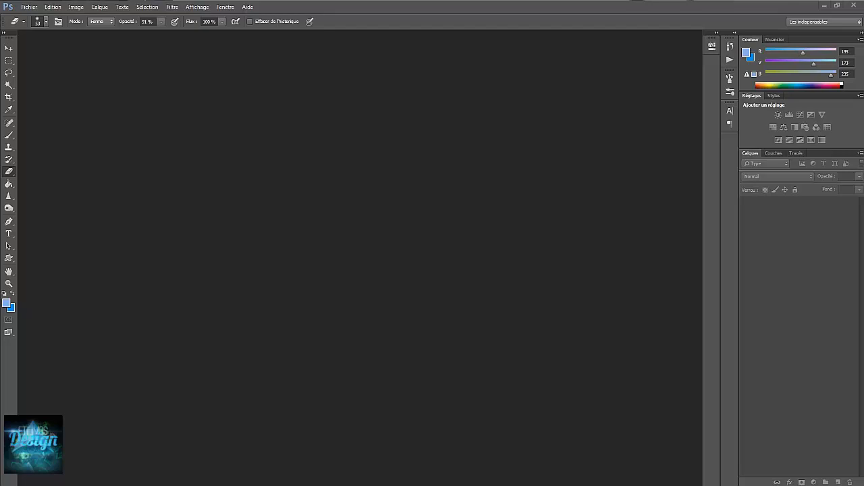
Start a new document with a width of 1920 pixels and a height of 1080 pixels.
{"action": "left_click", "coordinate": [28, 8]}
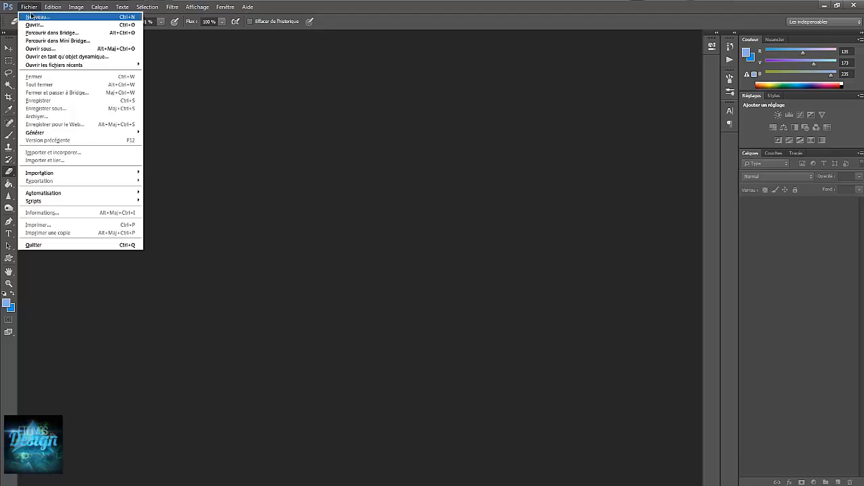
{"action": "left_click", "coordinate": [31, 16]}
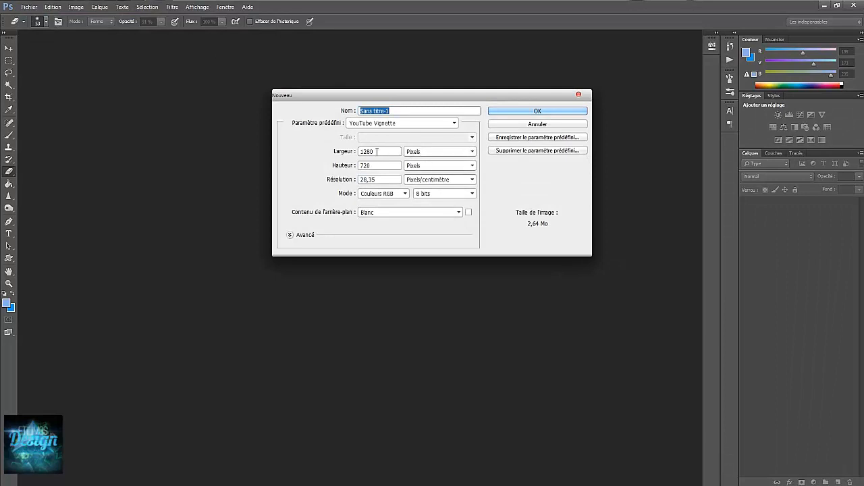
{"action": "left_click_drag", "start_coordinate": [394, 154], "coordinate": [319, 154]}
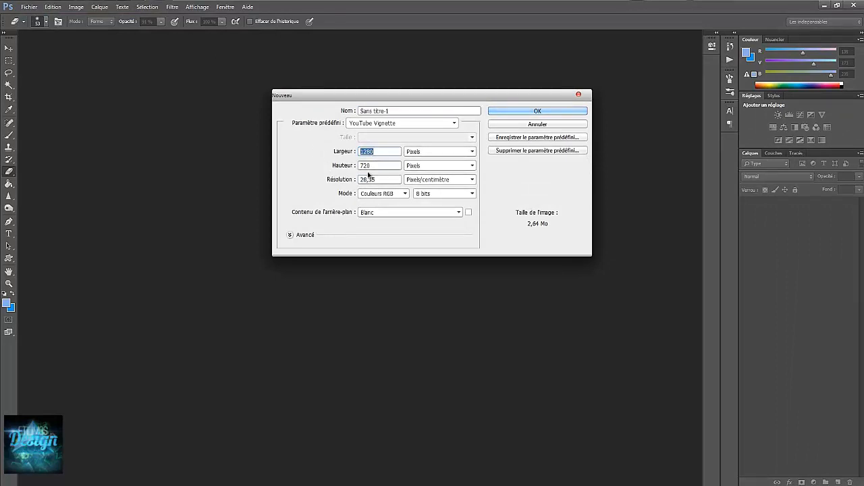
{"action": "left_click", "coordinate": [432, 122]}
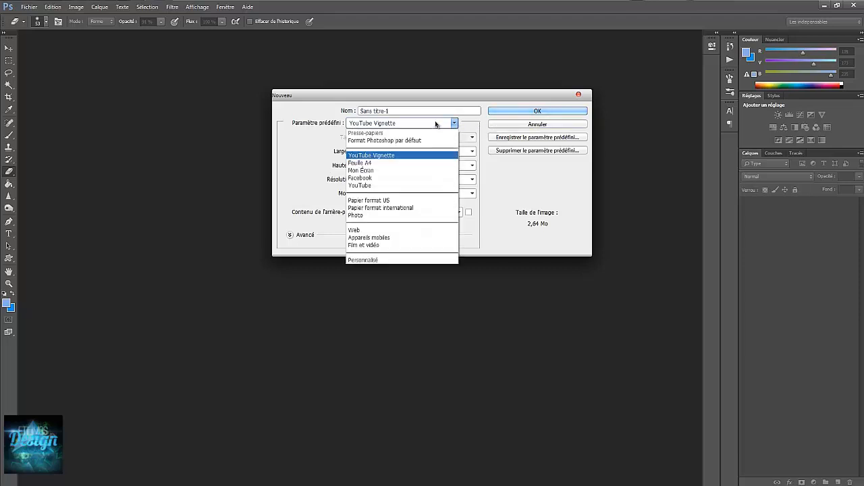
{"action": "left_click", "coordinate": [436, 123]}
{"action": "left_click", "coordinate": [437, 123]}
{"action": "left_click", "coordinate": [439, 124]}
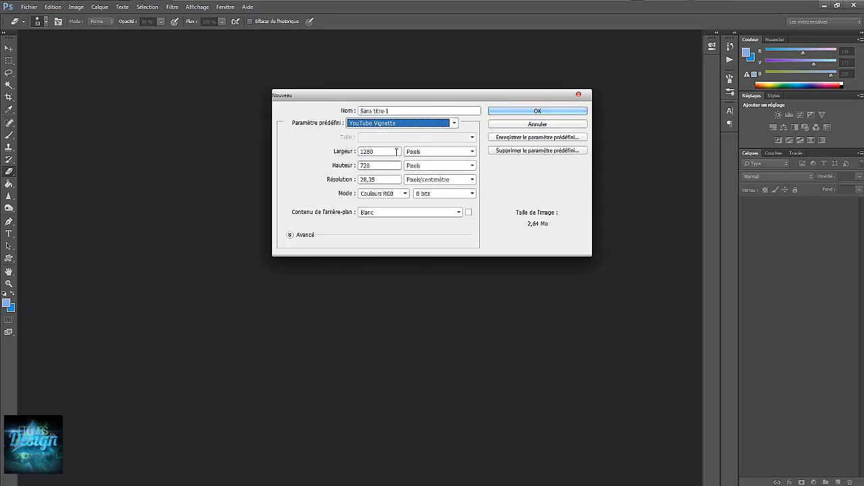
{"action": "key", "text": "Tab"}
{"action": "type", "text": "1"}
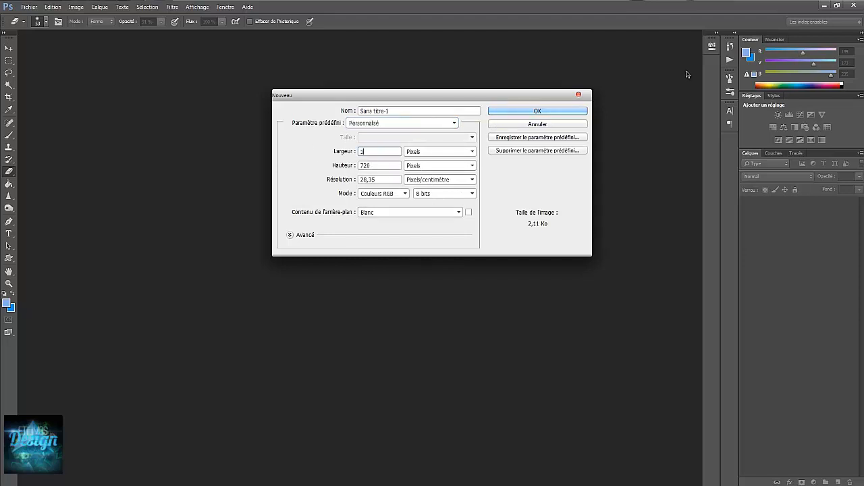
{"action": "type", "text": "920"}
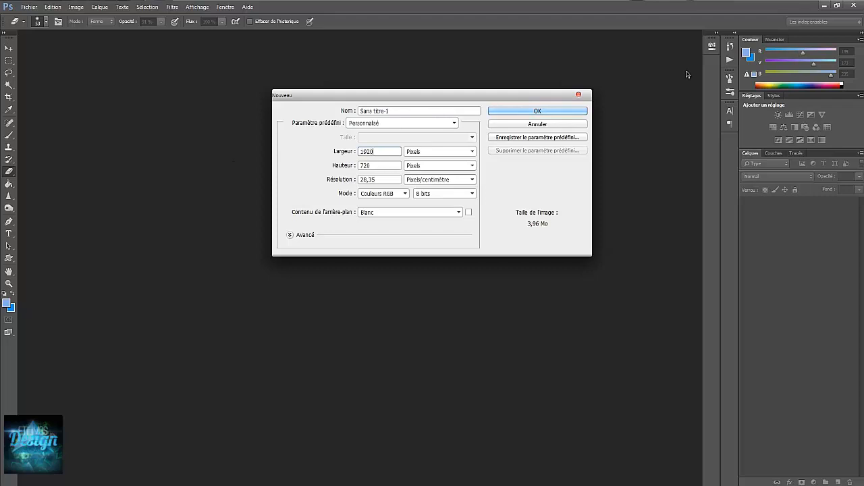
{"action": "key", "text": "Tab"}
{"action": "type", "text": "1080"}
Examine the measurement units offered for the new document's width.
{"action": "left_click", "coordinate": [432, 153]}
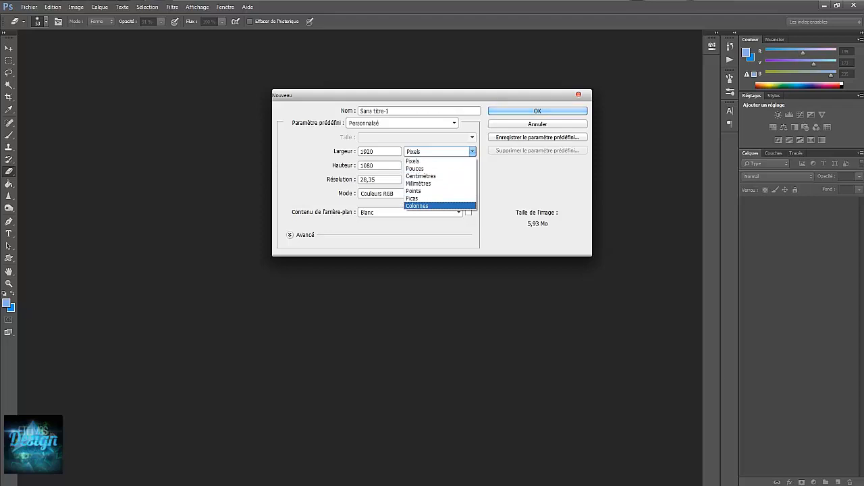
{"action": "left_click", "coordinate": [863, 341]}
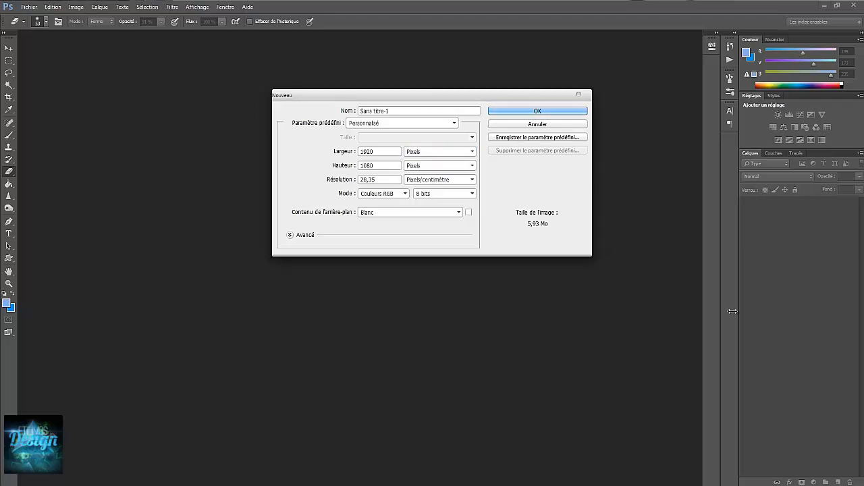
{"action": "left_click", "coordinate": [448, 159]}
{"action": "left_click", "coordinate": [447, 152]}
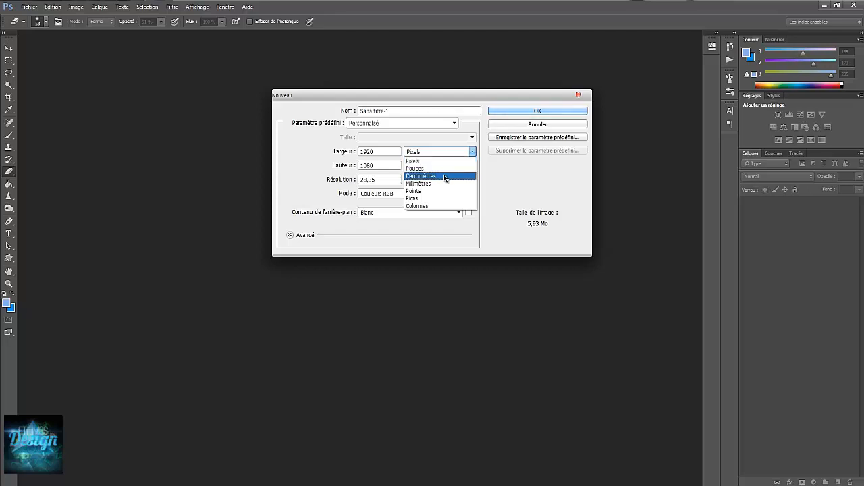
{"action": "key", "text": "Escape"}
{"action": "key", "text": "Tab"}
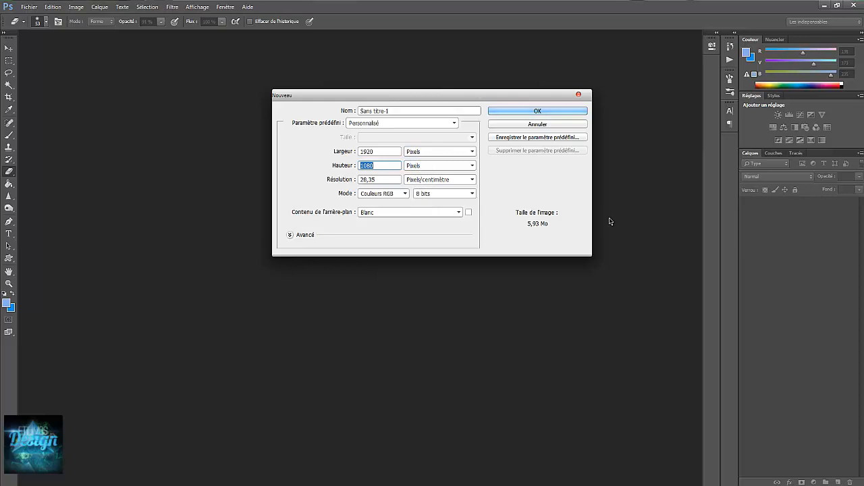
{"action": "left_click", "coordinate": [439, 152]}
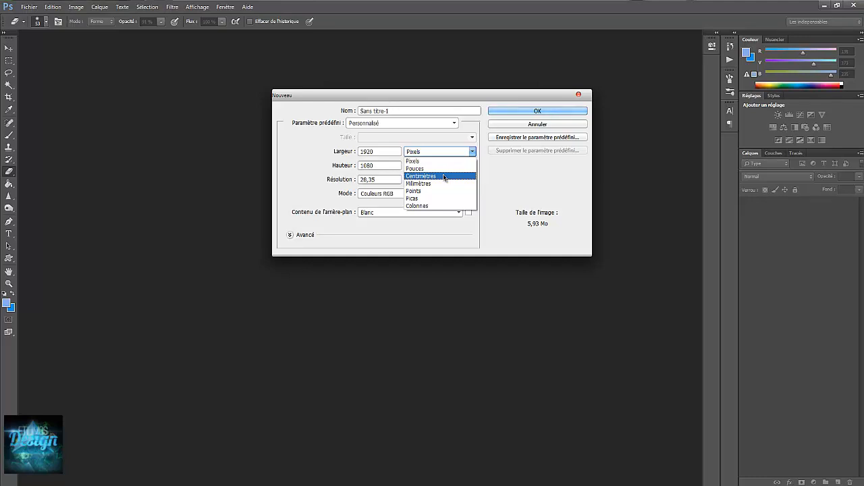
{"action": "left_click", "coordinate": [511, 172]}
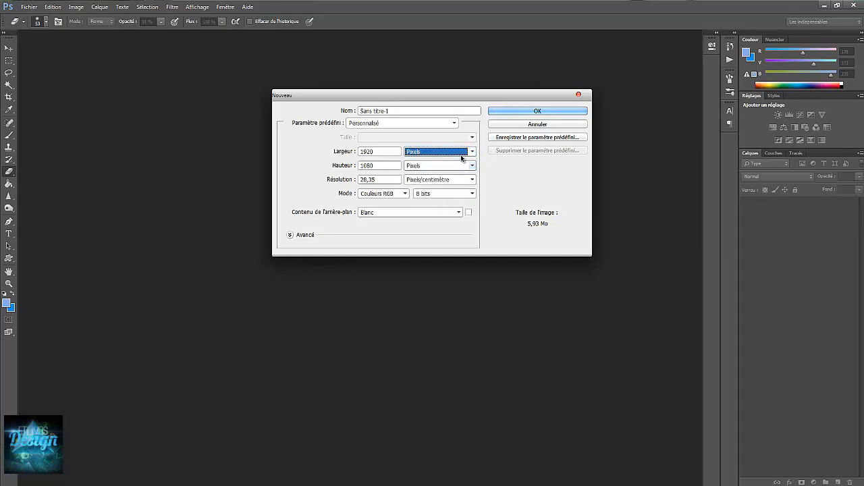
Set the new document's resolution to 3000 pixels per centimetre.
{"action": "left_click", "coordinate": [329, 179]}
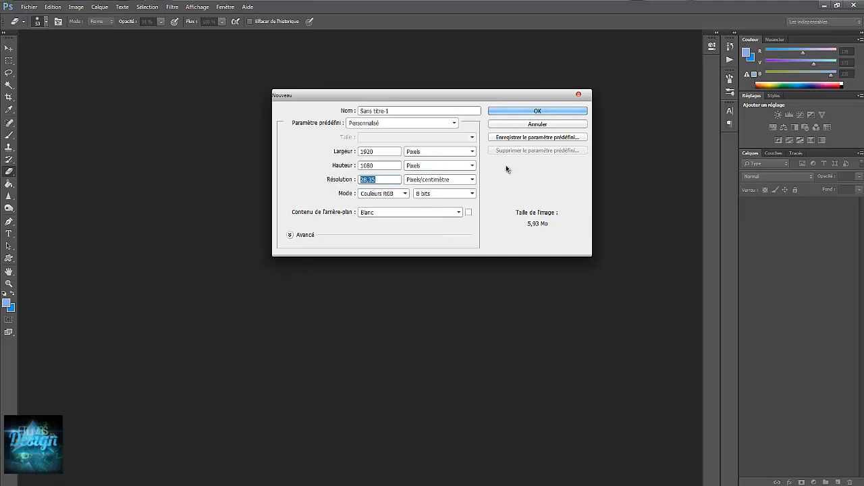
{"action": "type", "text": "3000"}
{"action": "left_click", "coordinate": [450, 181]}
{"action": "left_click", "coordinate": [450, 180]}
Set the new document's resolution to 72 pixels per centimetre.
{"action": "left_click_drag", "start_coordinate": [387, 181], "coordinate": [280, 189]}
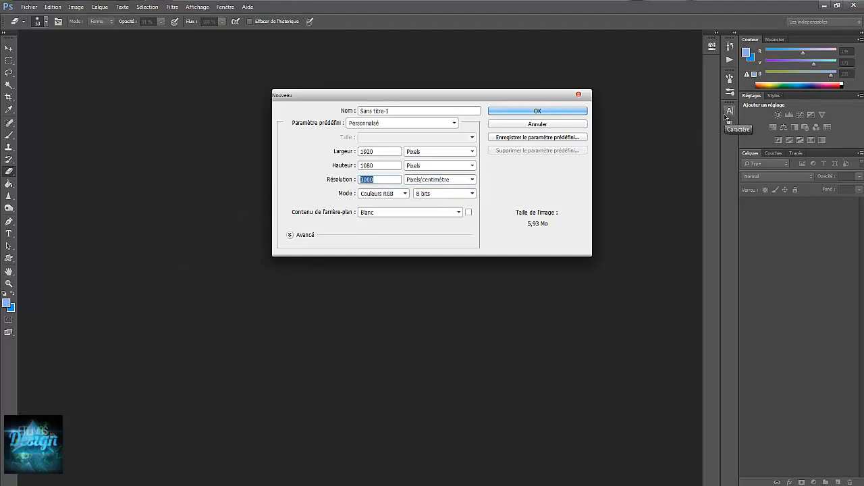
{"action": "type", "text": "72"}
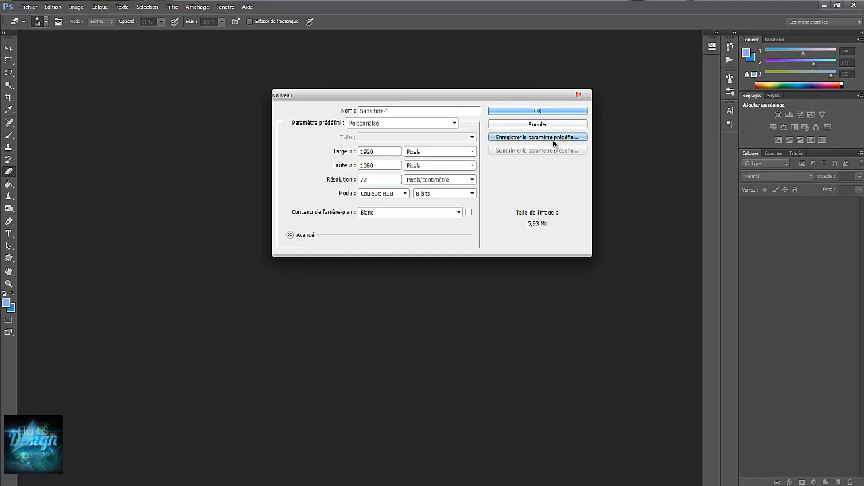
{"action": "double_click", "coordinate": [382, 151]}
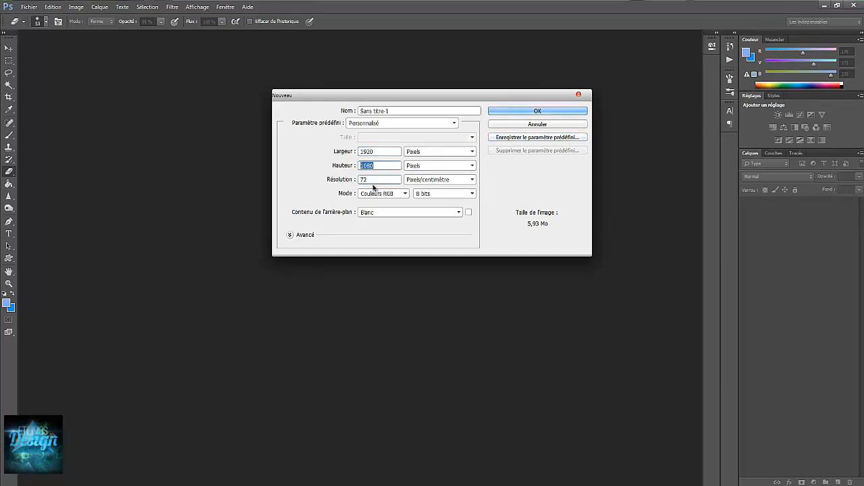
{"action": "left_click", "coordinate": [394, 178]}
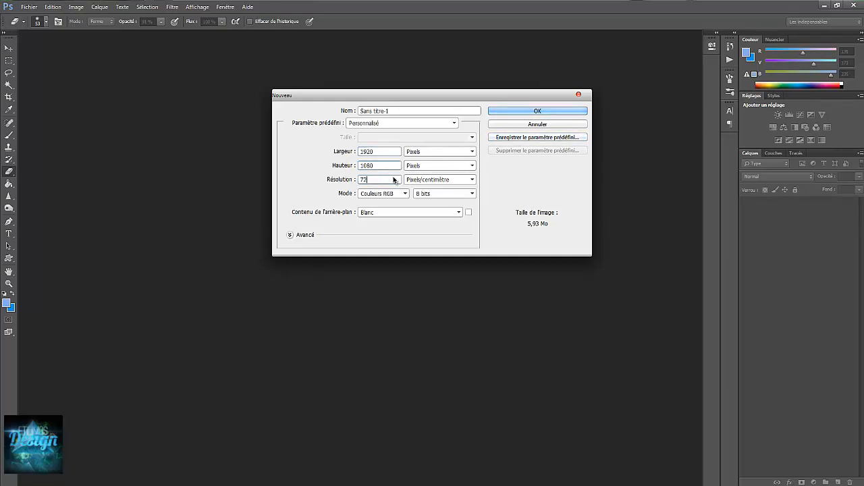
Save the current document settings as a preset named "Ultra HD" and select it as the document preset.
{"action": "left_click", "coordinate": [555, 138]}
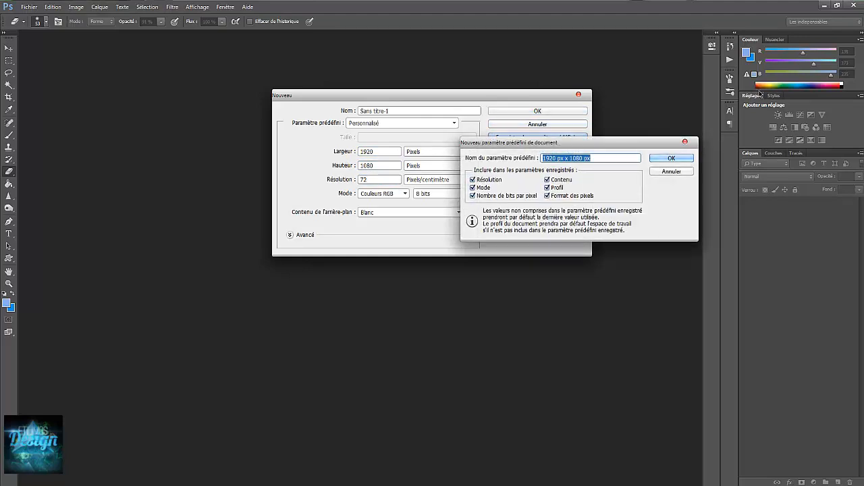
{"action": "type", "text": "U"}
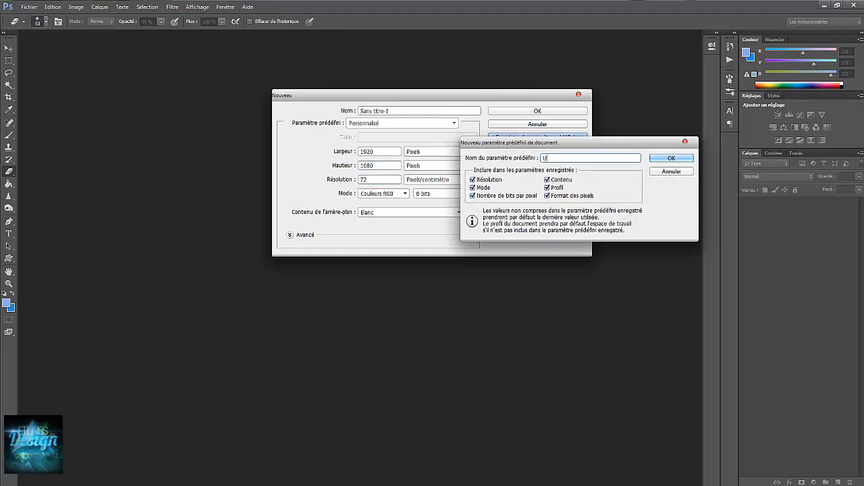
{"action": "type", "text": "ltra HD"}
{"action": "left_click", "coordinate": [671, 158]}
{"action": "left_click", "coordinate": [454, 123]}
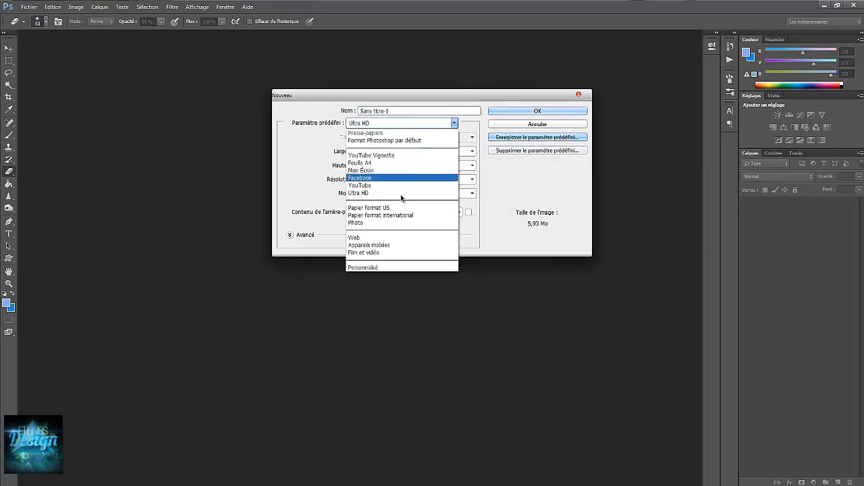
{"action": "left_click", "coordinate": [381, 193]}
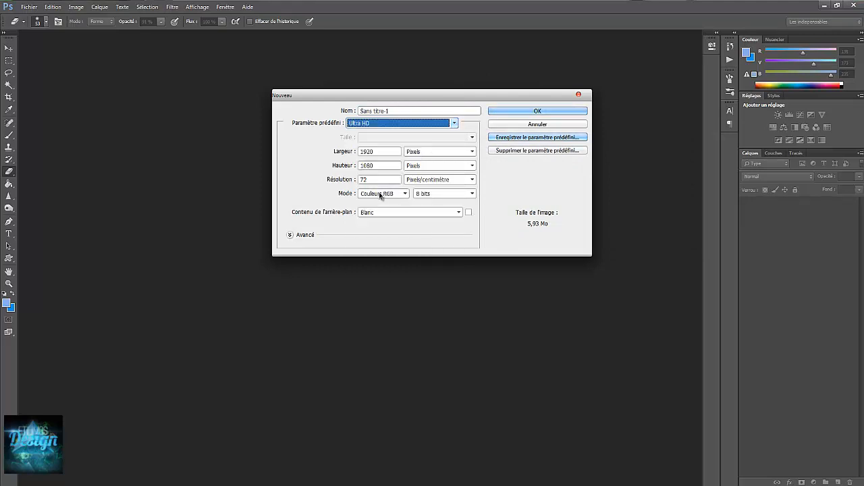
Switch the document preset to YouTube Vignette and back to Ultra HD.
{"action": "left_click", "coordinate": [389, 126]}
{"action": "left_click", "coordinate": [390, 155]}
{"action": "left_click", "coordinate": [404, 126]}
{"action": "left_click", "coordinate": [391, 193]}
{"action": "double_click", "coordinate": [368, 151]}
{"action": "key", "text": "Tab"}
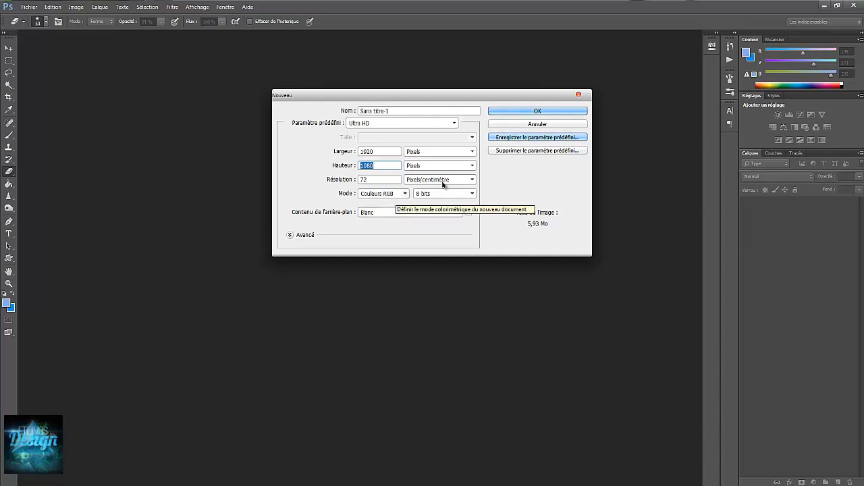
Set a custom white (ffffff) background colour and create the document.
{"action": "left_click", "coordinate": [468, 213]}
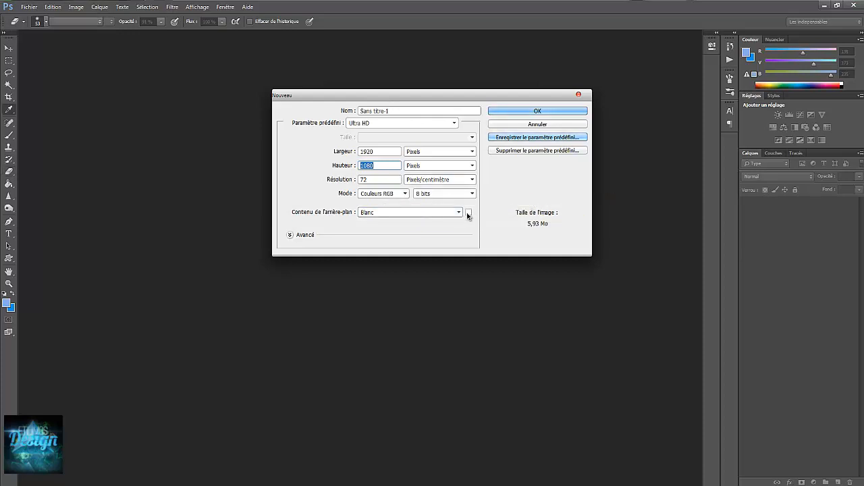
{"action": "left_click", "coordinate": [551, 301]}
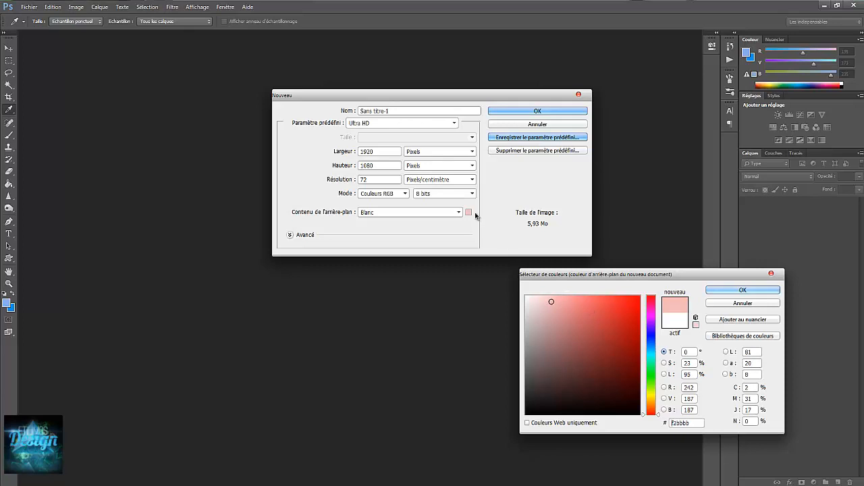
{"action": "mouse_move", "coordinate": [582, 333]}
{"action": "left_mouse_down"}
{"action": "mouse_move", "coordinate": [521, 332]}
{"action": "mouse_move", "coordinate": [505, 270]}
{"action": "left_mouse_up"}
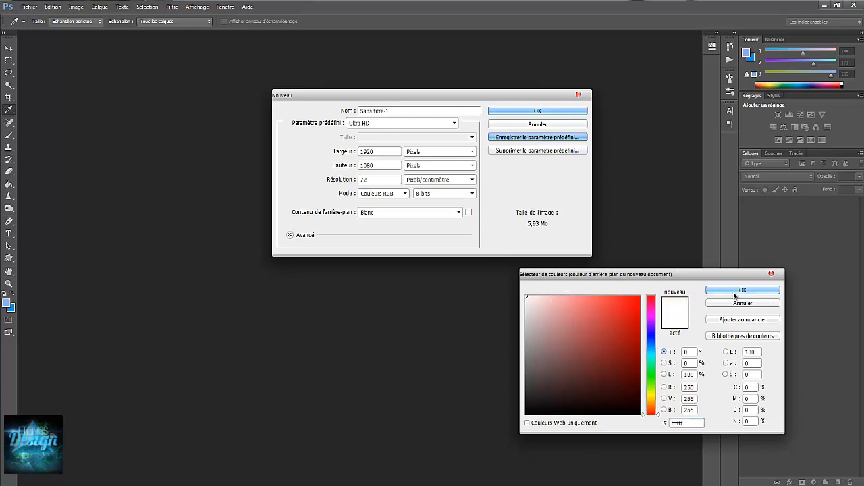
{"action": "left_click", "coordinate": [734, 292]}
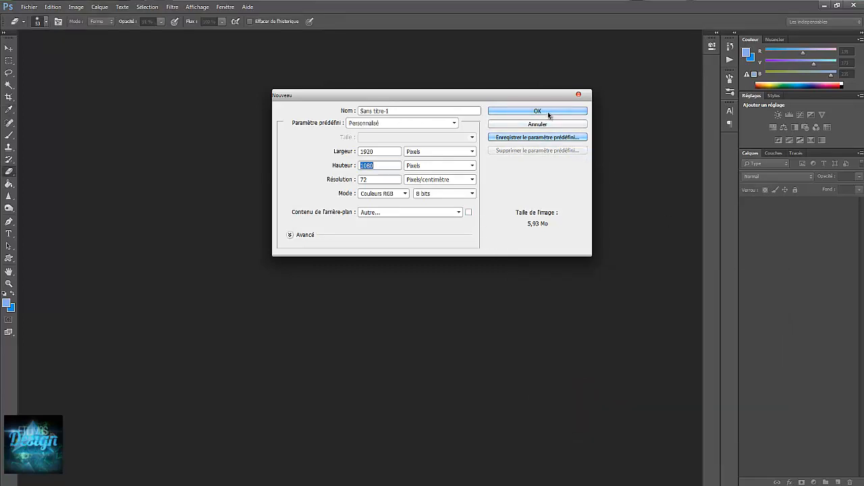
{"action": "left_click", "coordinate": [547, 112]}
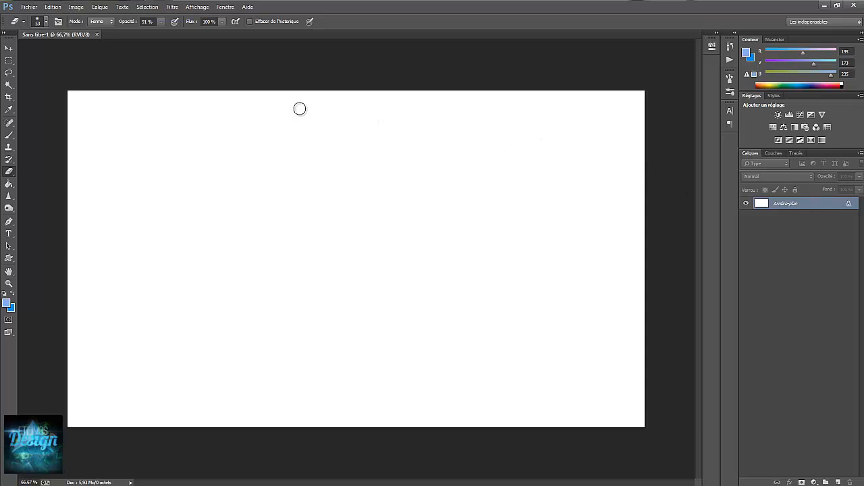
Convert the locked background into a regular layer without applying any layer style.
{"action": "double_click", "coordinate": [849, 206]}
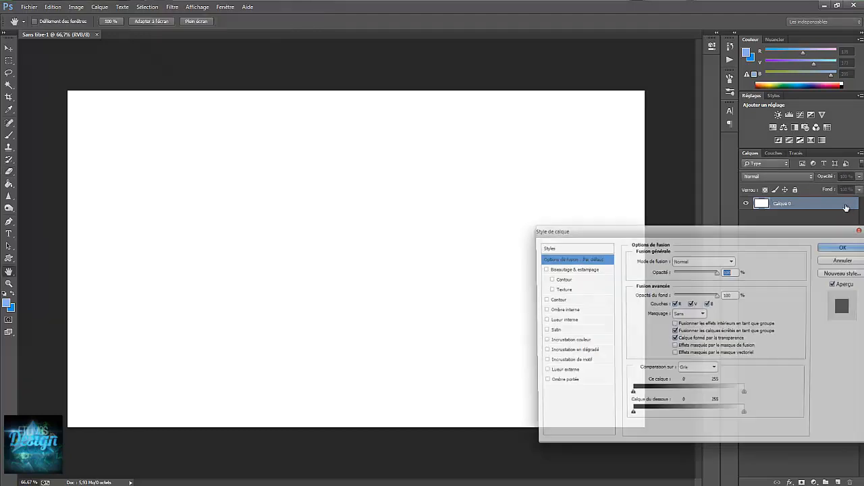
{"action": "left_click", "coordinate": [847, 261]}
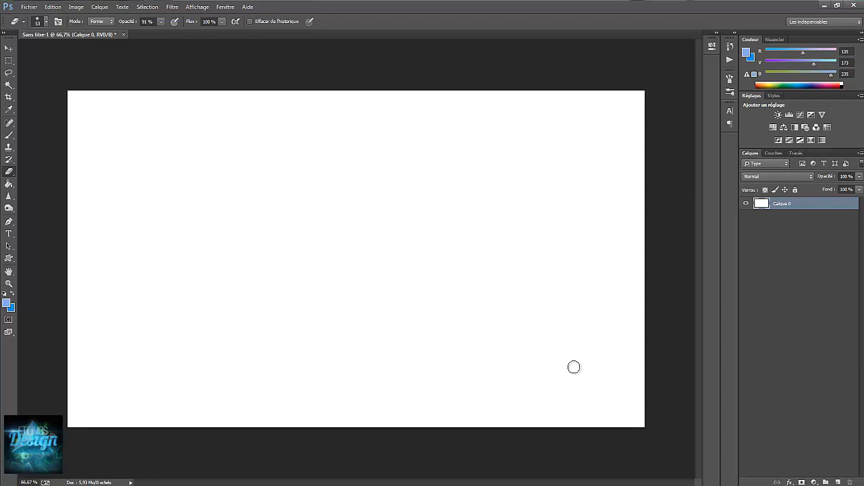
Add an empty layer above the white layer and delete it again.
{"action": "left_click", "coordinate": [838, 482]}
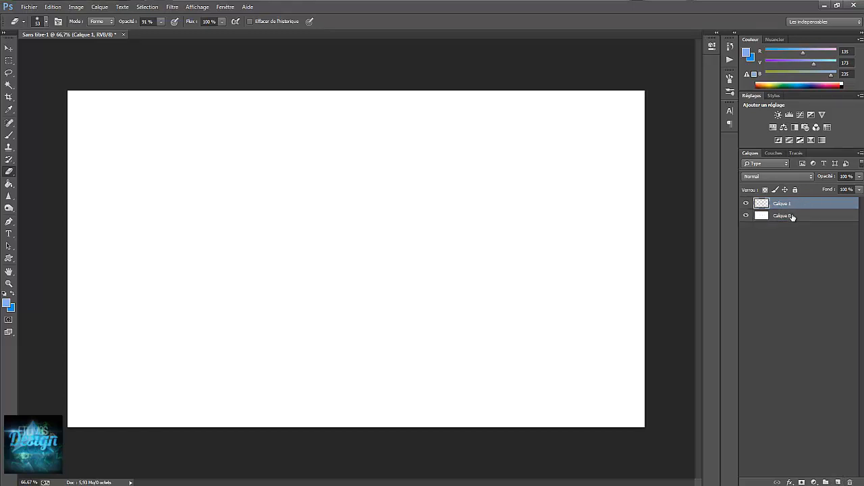
{"action": "key", "text": "Delete"}
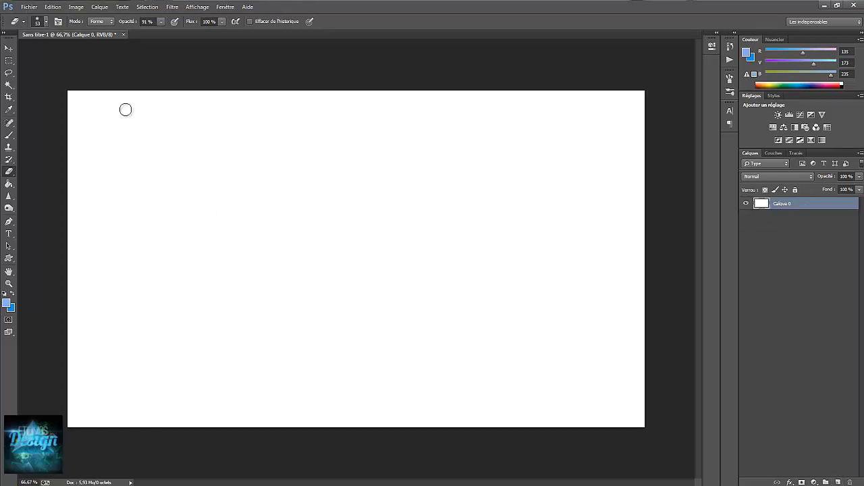
{"action": "left_click", "coordinate": [108, 10]}
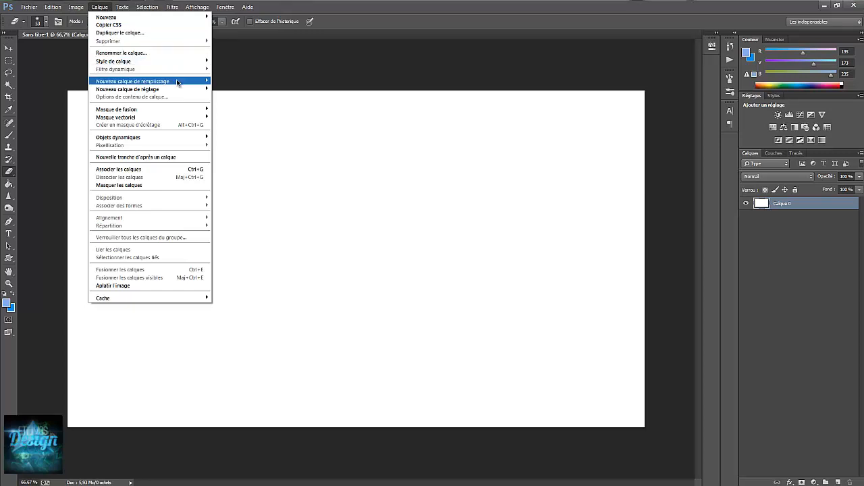
{"action": "mouse_move", "coordinate": [185, 83]}
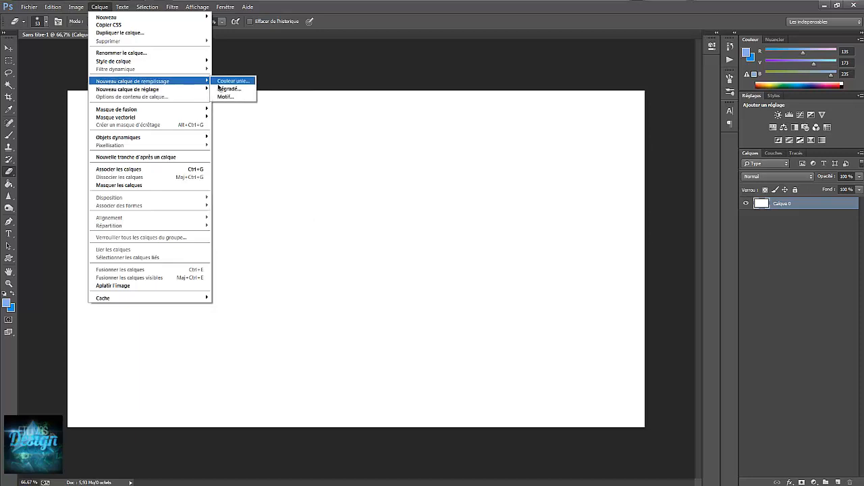
{"action": "left_click", "coordinate": [235, 98]}
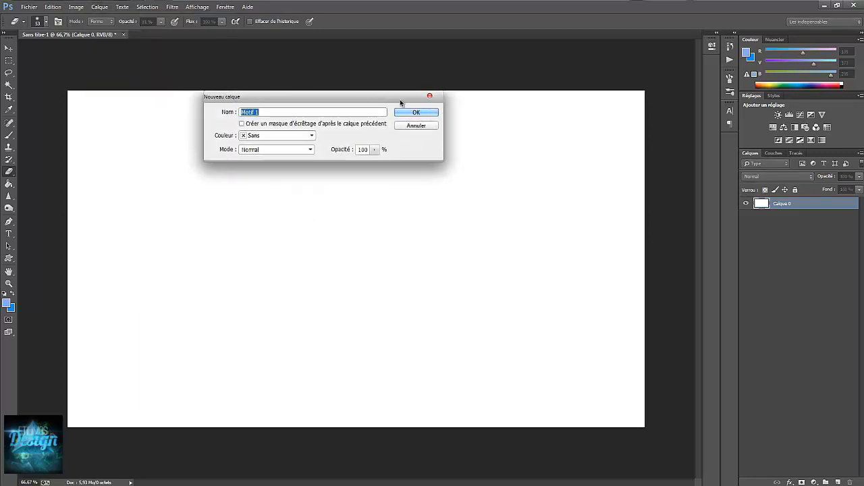
{"action": "left_click", "coordinate": [419, 114]}
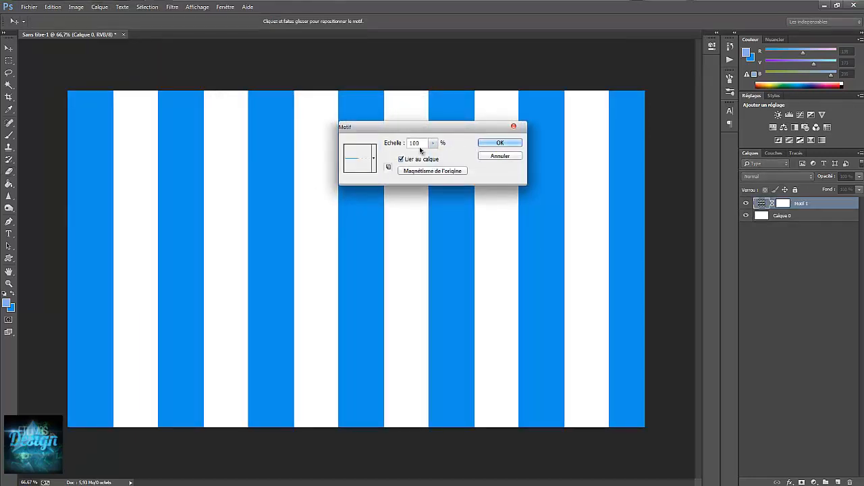
{"action": "left_click", "coordinate": [505, 158]}
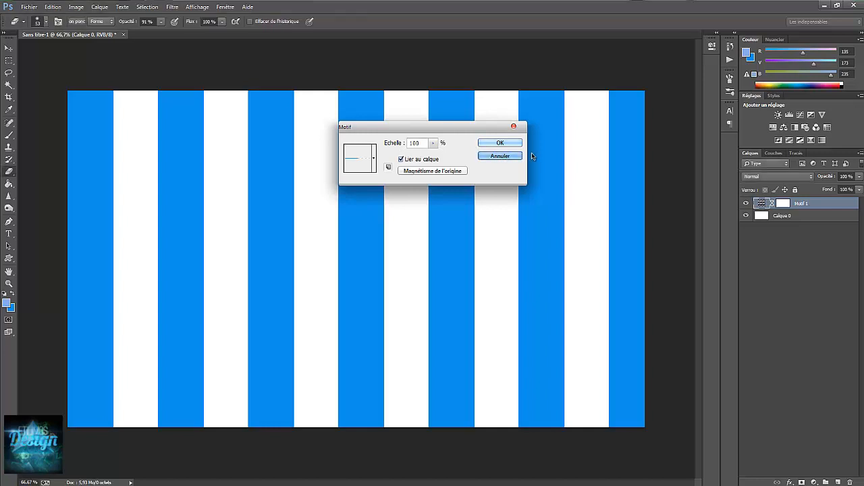
Create a gradient fill layer named Dégradé above the white layer.
{"action": "left_click", "coordinate": [100, 7]}
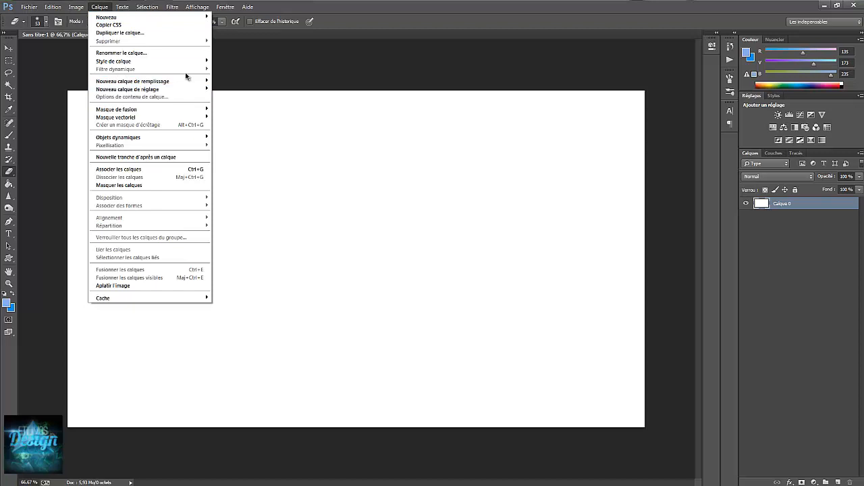
{"action": "mouse_move", "coordinate": [205, 85]}
{"action": "left_click", "coordinate": [237, 90]}
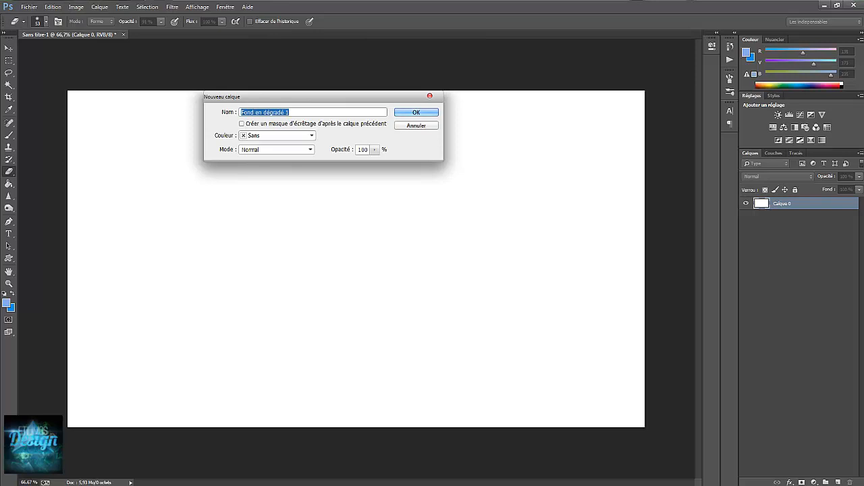
{"action": "type", "text": "Dégradé"}
{"action": "left_click", "coordinate": [425, 113]}
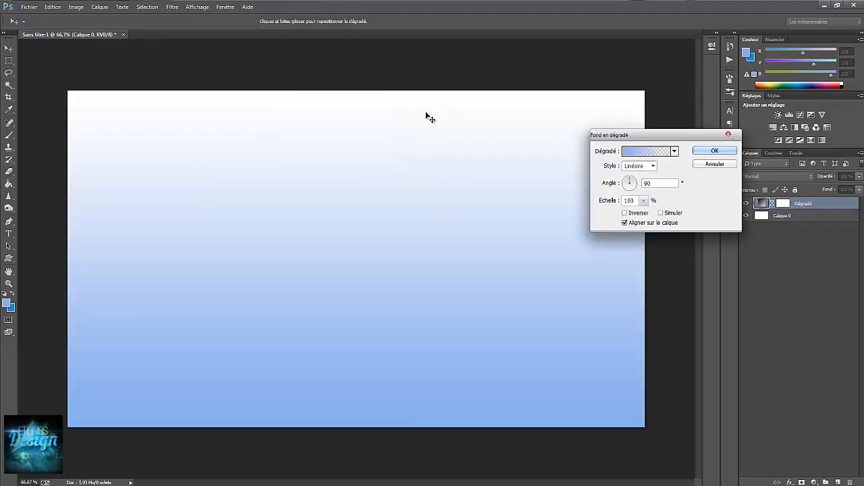
{"action": "left_click_drag", "start_coordinate": [631, 135], "coordinate": [517, 171]}
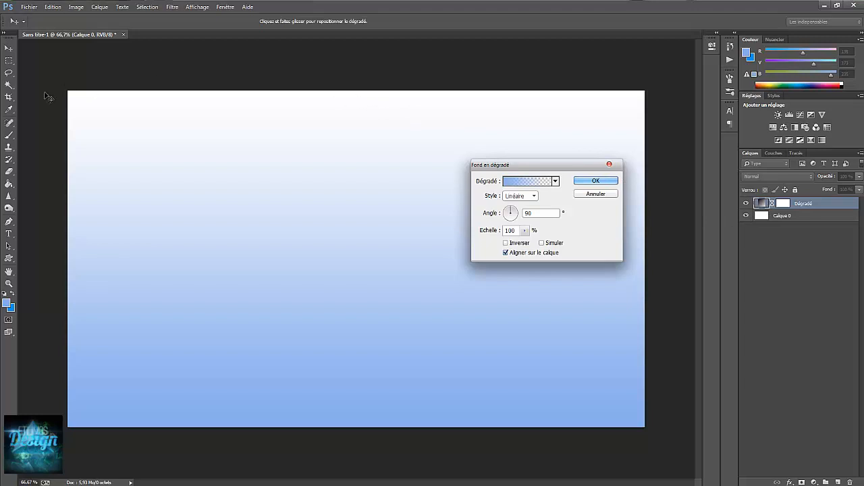
Apply the foreground-to-background preset (Premier plan -> arrière-plan) to the fill layer's gradient in the gradient editor.
{"action": "left_click", "coordinate": [531, 182]}
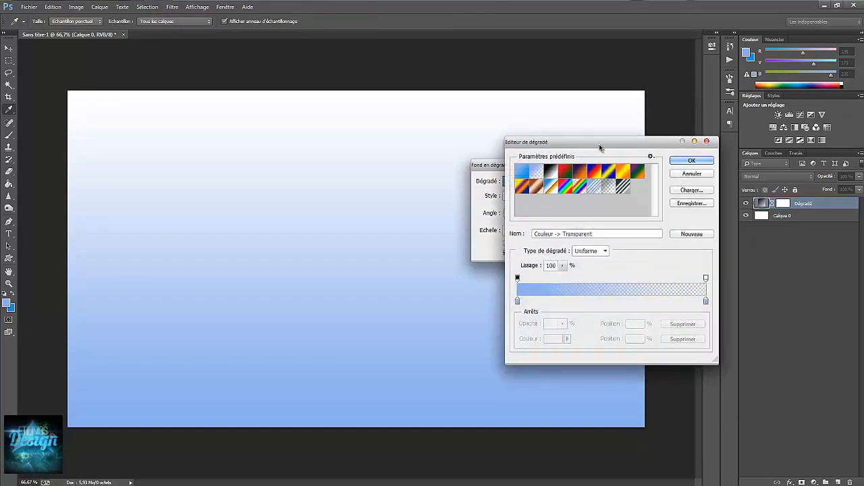
{"action": "left_click_drag", "start_coordinate": [599, 144], "coordinate": [757, 189]}
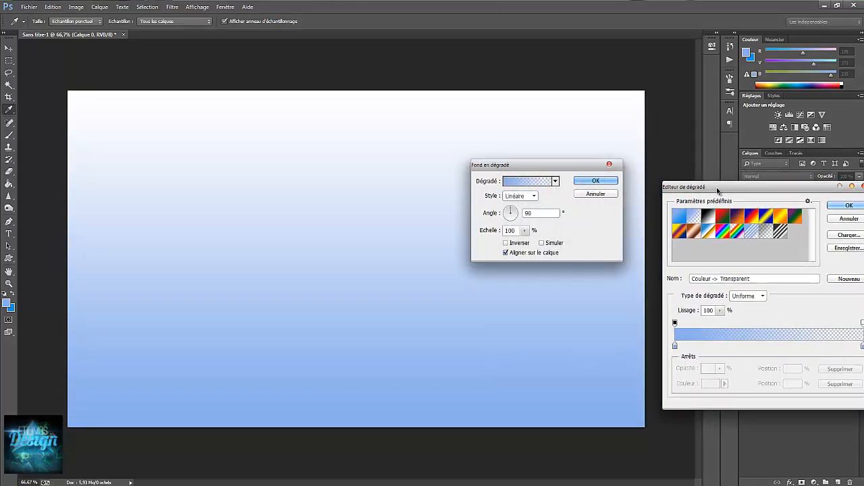
{"action": "left_click", "coordinate": [682, 221]}
{"action": "left_click_drag", "start_coordinate": [743, 186], "coordinate": [694, 174]}
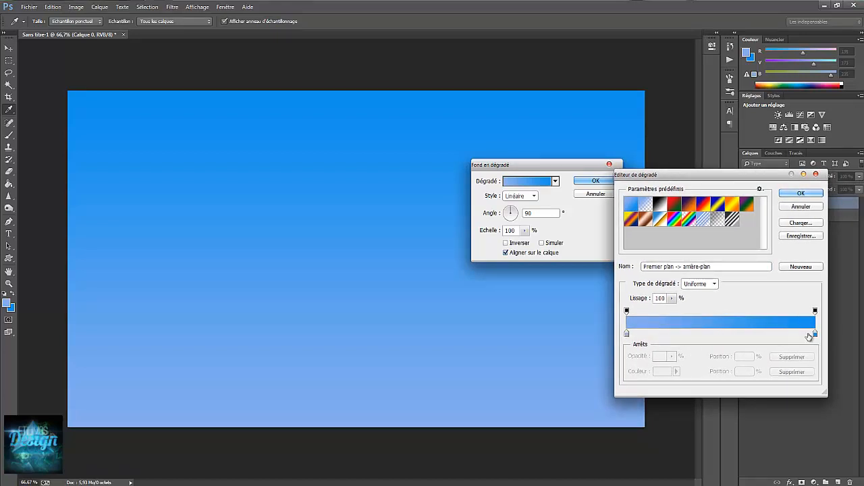
Recolour the gradient's starting colour stop to a light sky blue with a hue of about 208°.
{"action": "double_click", "coordinate": [627, 335]}
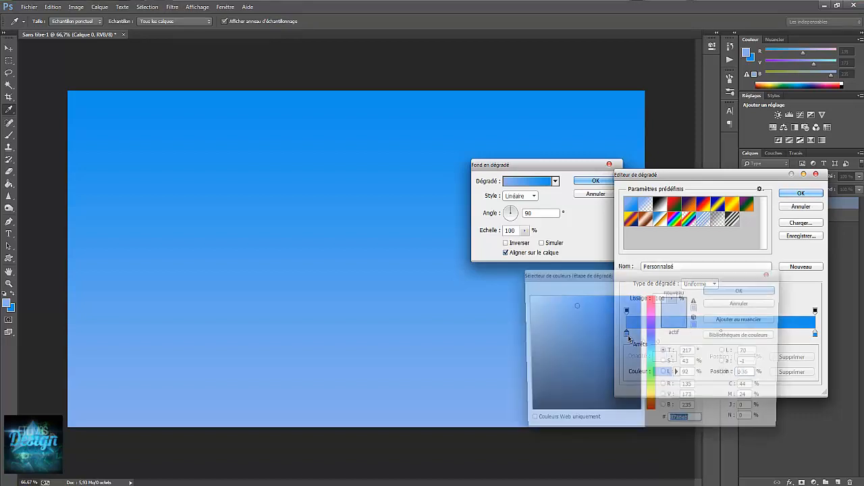
{"action": "left_click_drag", "start_coordinate": [631, 282], "coordinate": [690, 304]}
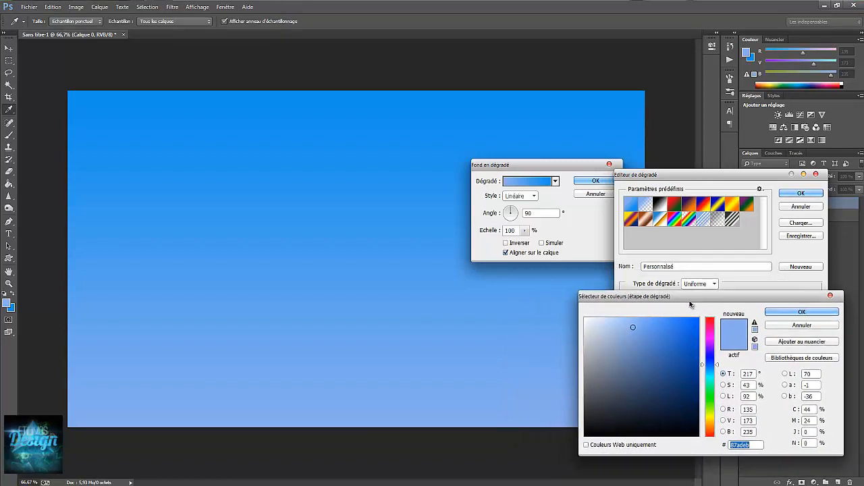
{"action": "left_click_drag", "start_coordinate": [698, 364], "coordinate": [702, 369]}
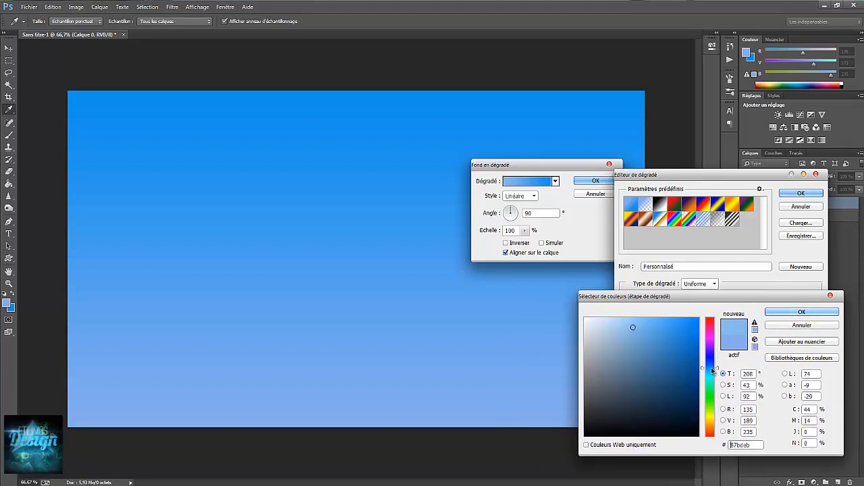
{"action": "left_click_drag", "start_coordinate": [654, 330], "coordinate": [639, 331]}
{"action": "left_click", "coordinate": [782, 313]}
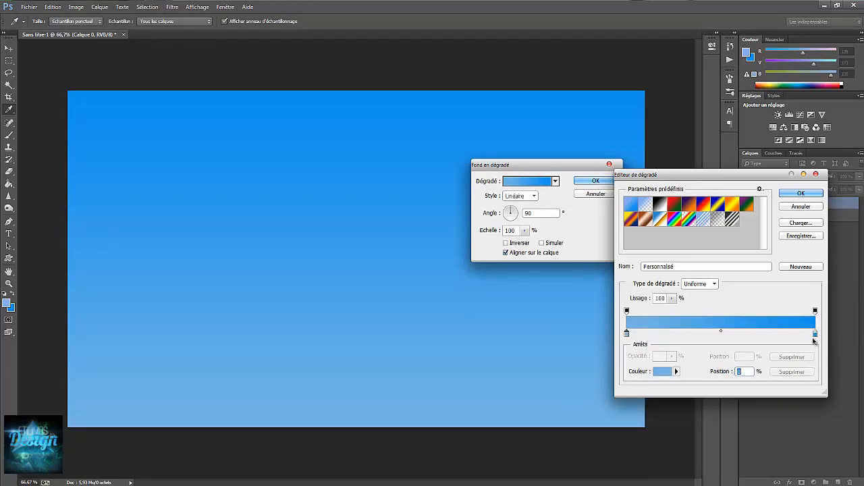
Set the gradient's end colour stop to the darker blue 0c7fcf and accept the two-colour gradient without an intermediate stop.
{"action": "double_click", "coordinate": [815, 336]}
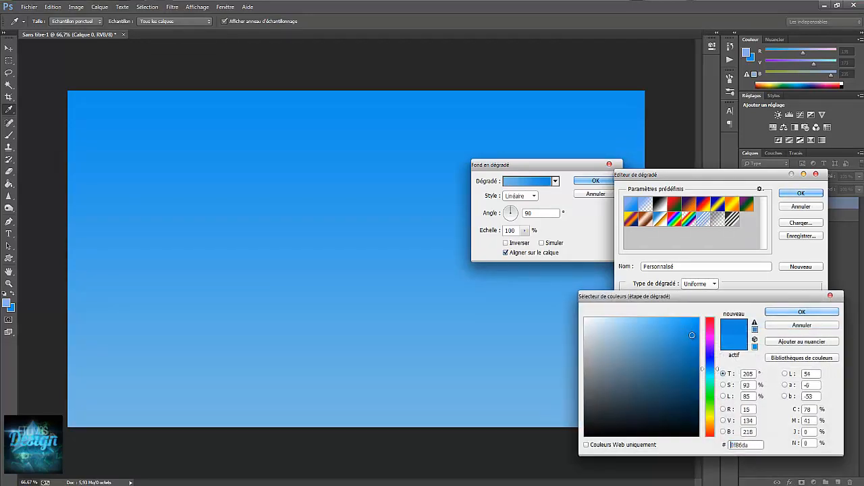
{"action": "left_click", "coordinate": [792, 315]}
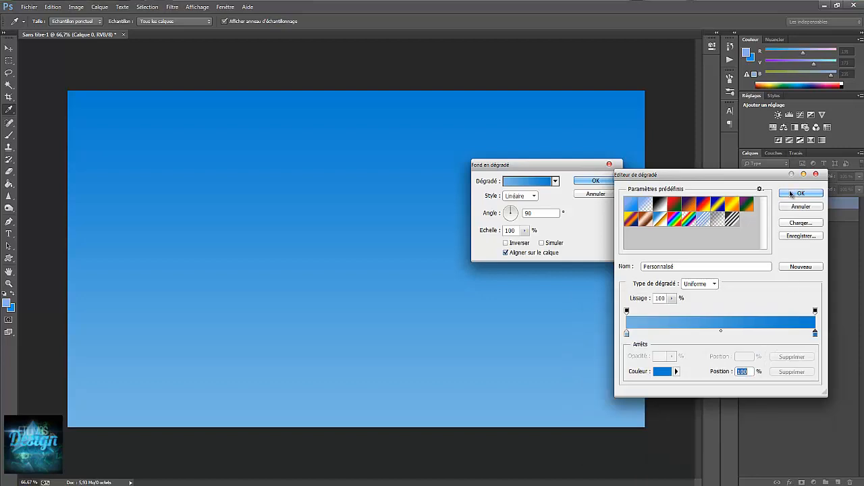
{"action": "double_click", "coordinate": [668, 335]}
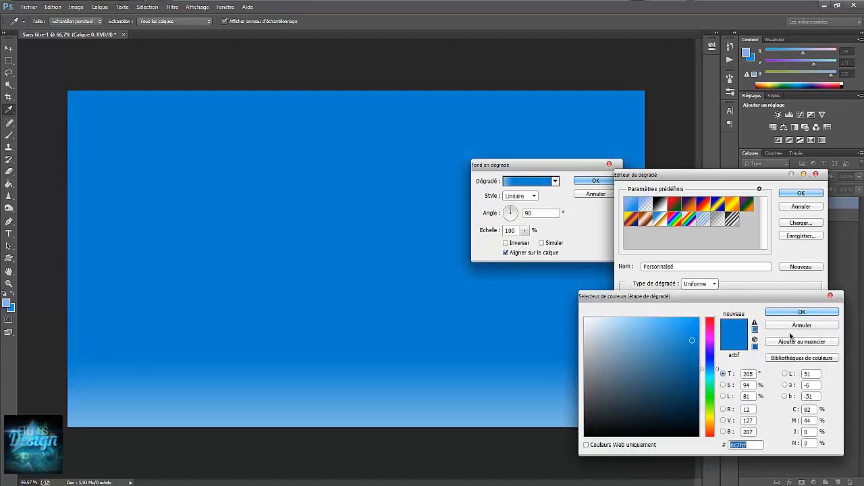
{"action": "left_click", "coordinate": [802, 326]}
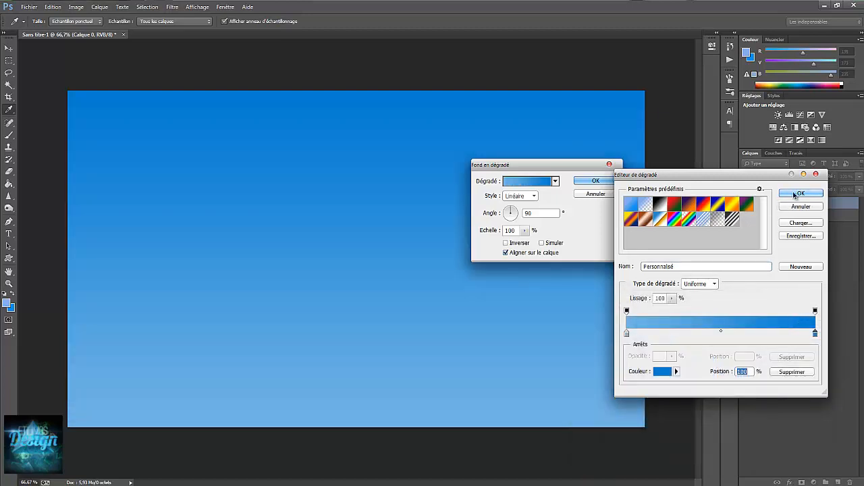
{"action": "left_click", "coordinate": [797, 194]}
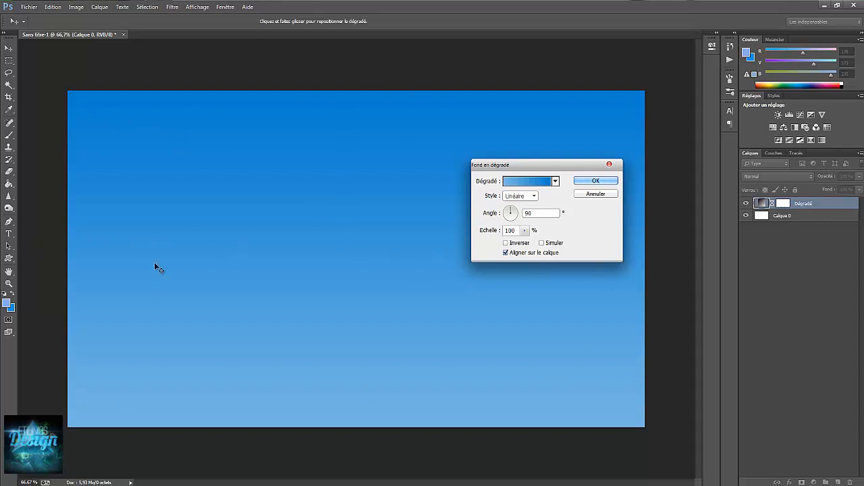
Set the gradient style to Radial and shift its bright centre slightly right of the canvas centre.
{"action": "left_click", "coordinate": [533, 196]}
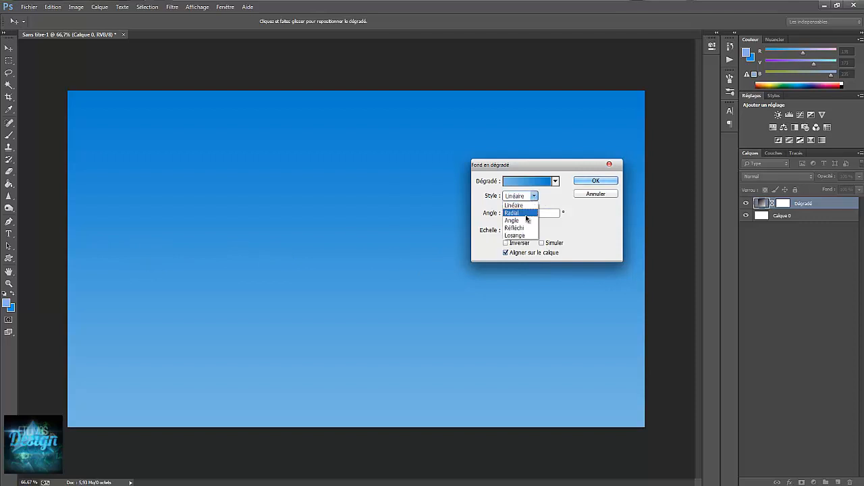
{"action": "left_click", "coordinate": [526, 214]}
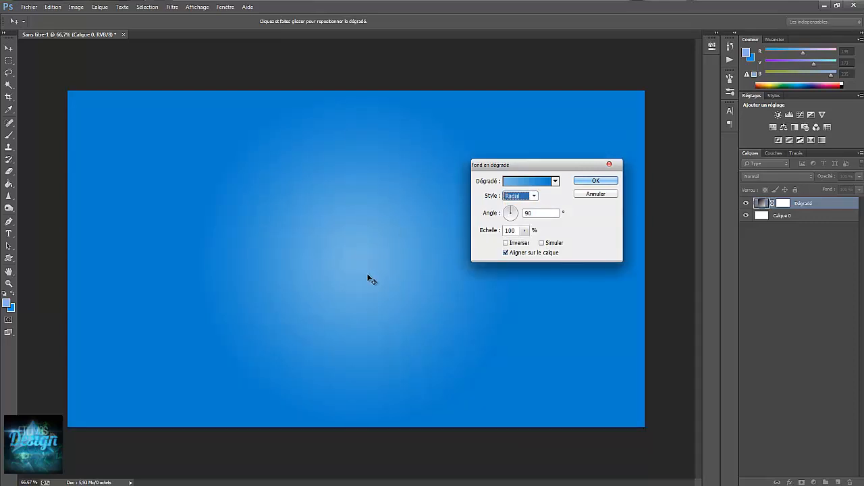
{"action": "left_click_drag", "start_coordinate": [433, 241], "coordinate": [395, 239]}
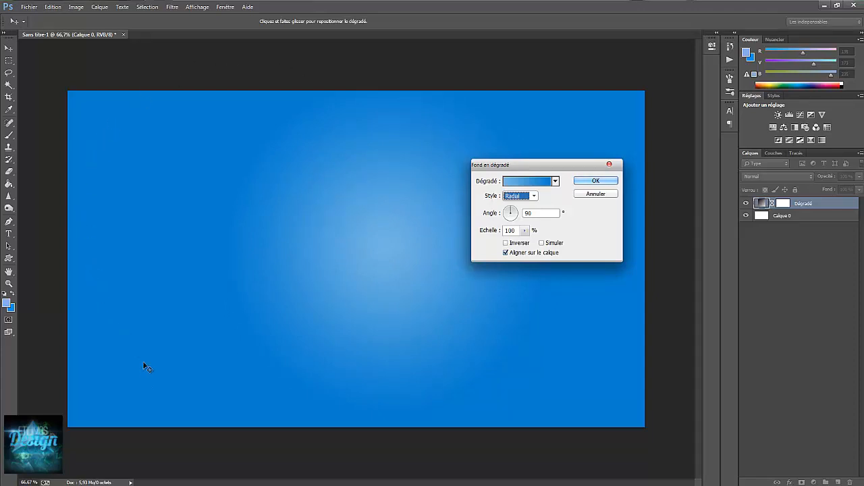
Try the Angle and Réfléchi gradient styles, shifting the reflected band slightly on the canvas.
{"action": "left_click", "coordinate": [521, 196]}
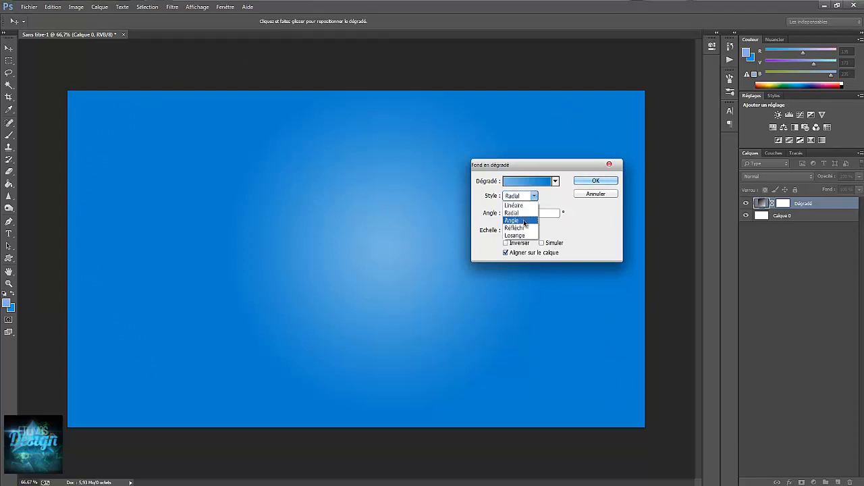
{"action": "left_click", "coordinate": [525, 223]}
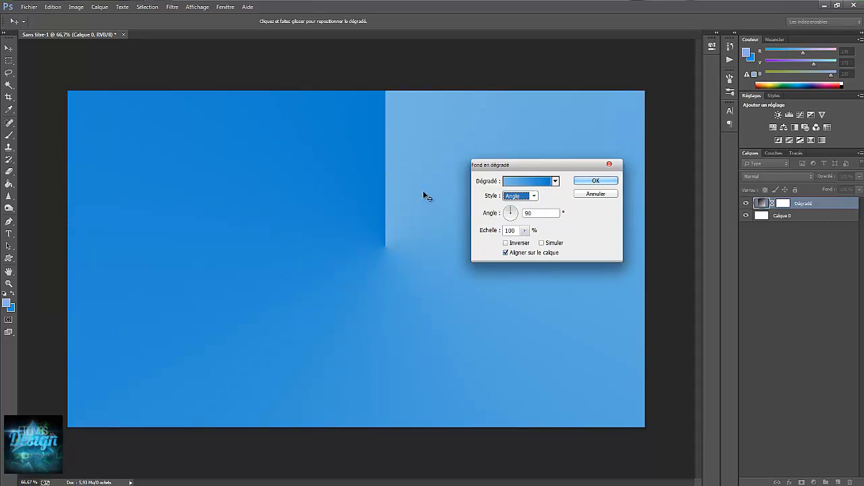
{"action": "left_click", "coordinate": [505, 195]}
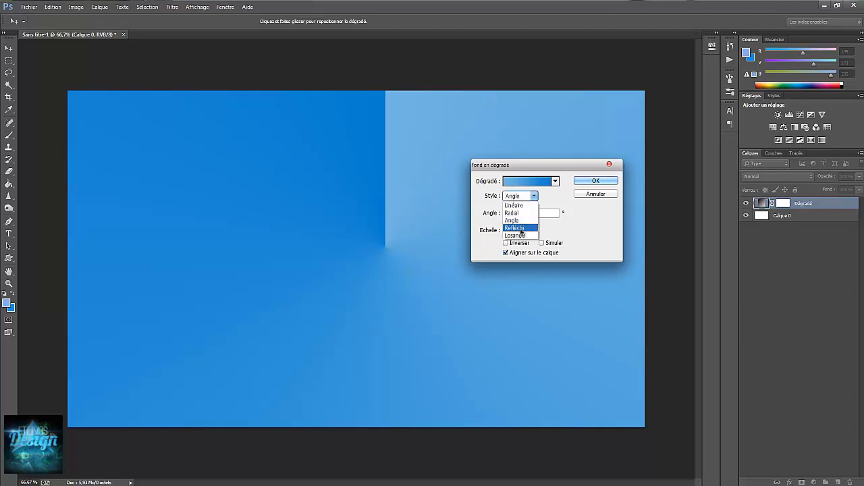
{"action": "left_click", "coordinate": [519, 228]}
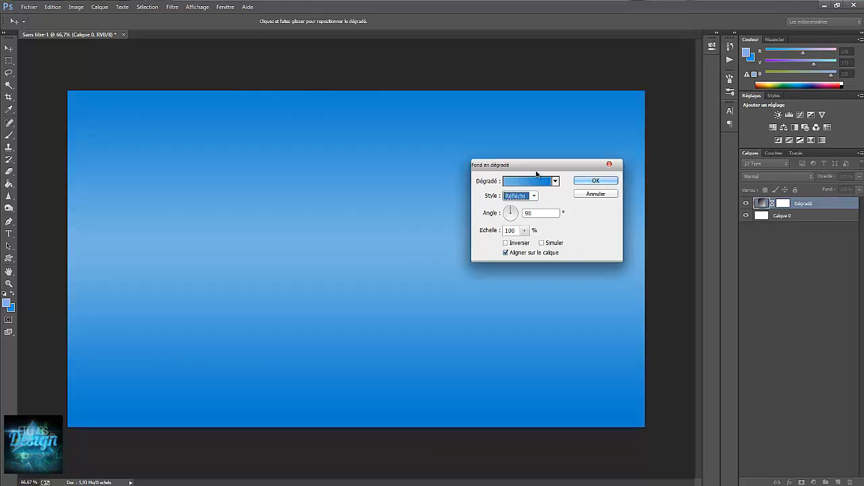
{"action": "left_click_drag", "start_coordinate": [542, 168], "coordinate": [645, 257]}
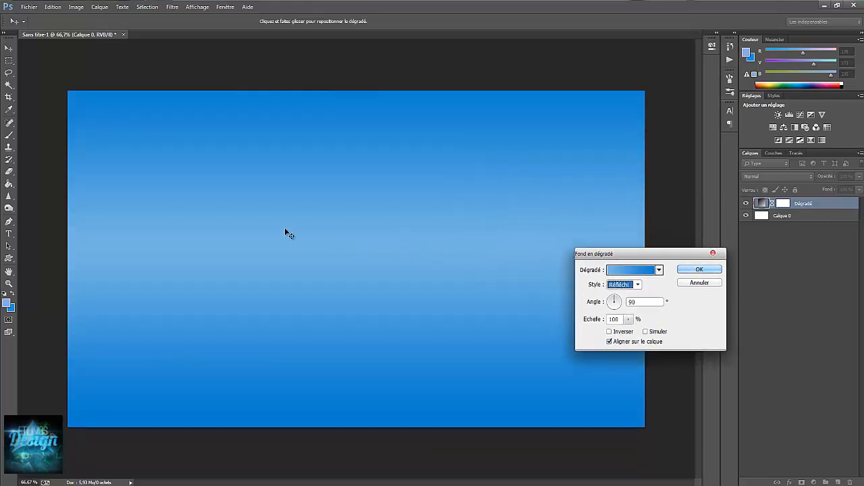
{"action": "left_click_drag", "start_coordinate": [459, 233], "coordinate": [480, 237]}
Try the Losange gradient style and reposition the diamond on the canvas.
{"action": "left_click", "coordinate": [628, 286]}
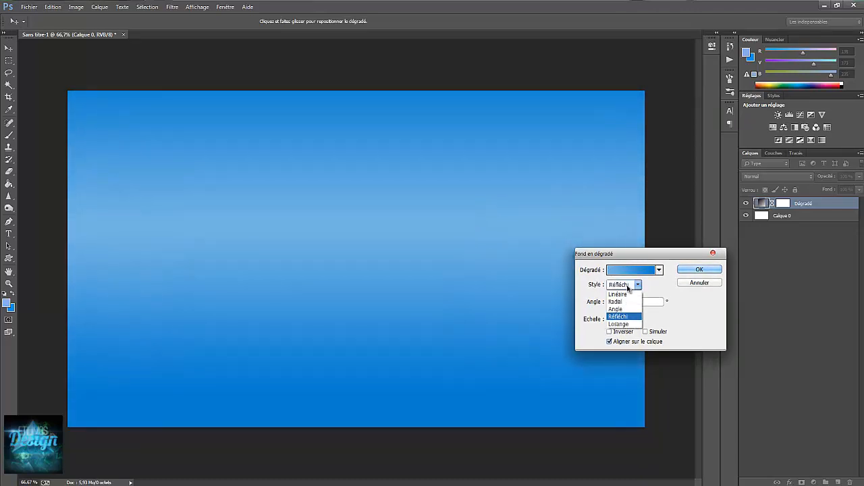
{"action": "left_click", "coordinate": [628, 325]}
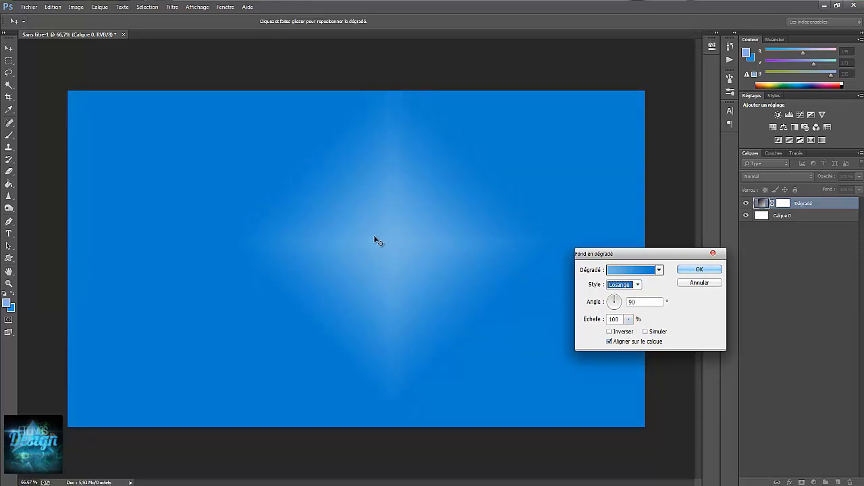
{"action": "left_click_drag", "start_coordinate": [373, 248], "coordinate": [381, 345]}
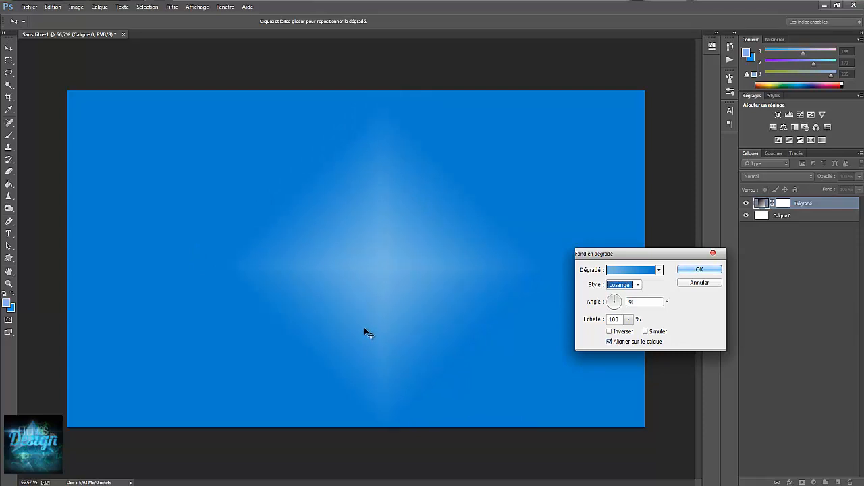
Set the gradient style back to Radial and rotate its angle to about 39.81°.
{"action": "left_click", "coordinate": [631, 284]}
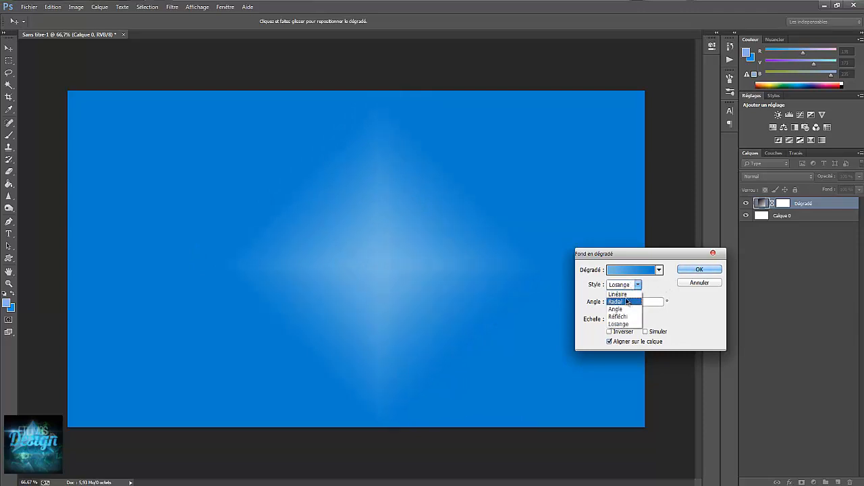
{"action": "left_click", "coordinate": [628, 302]}
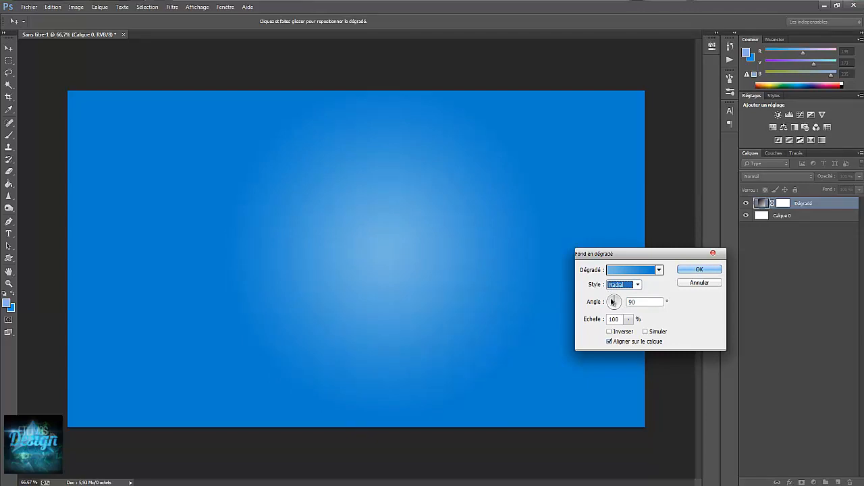
{"action": "left_click_drag", "start_coordinate": [613, 302], "coordinate": [619, 299]}
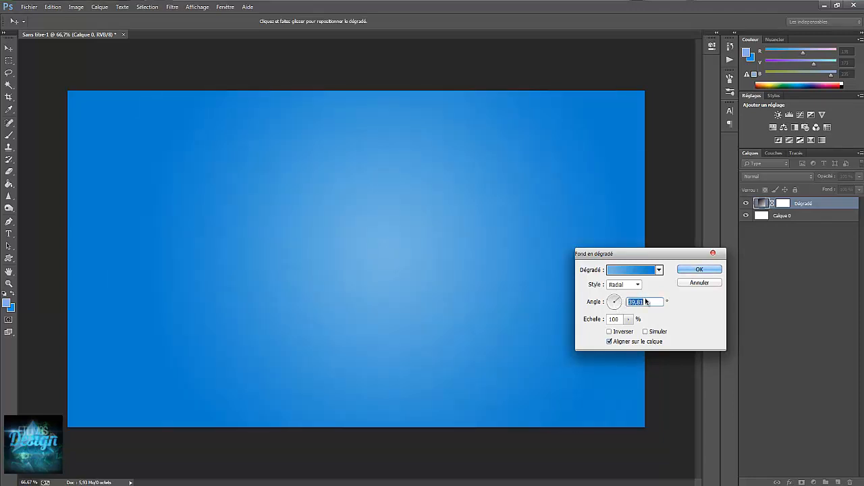
Set the gradient angle to 90°, try the Inverser option on and off, and confirm the gradient fill.
{"action": "type", "text": "90"}
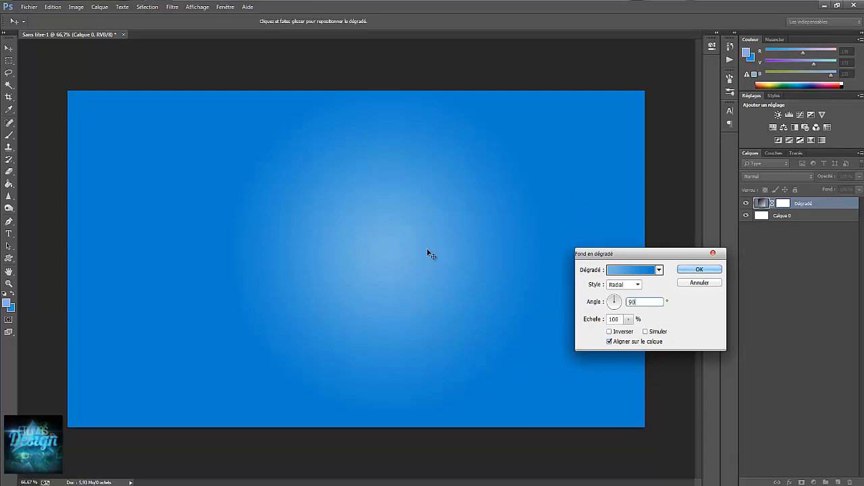
{"action": "left_click", "coordinate": [610, 332]}
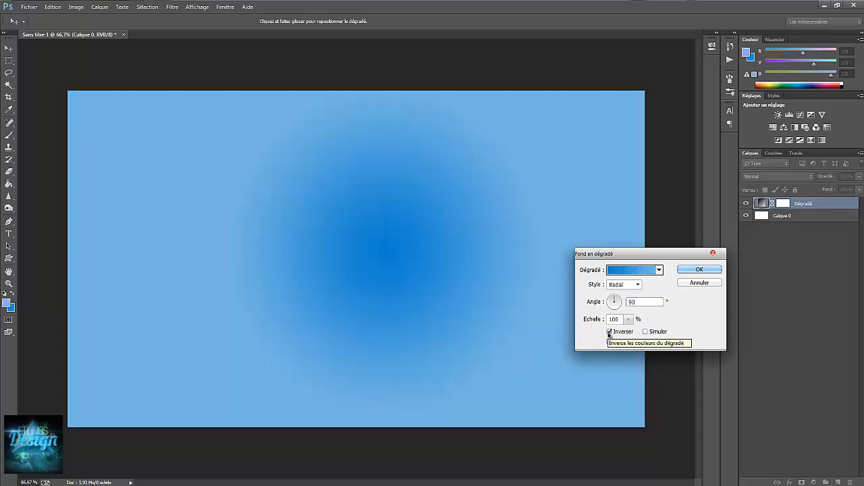
{"action": "left_click", "coordinate": [610, 332]}
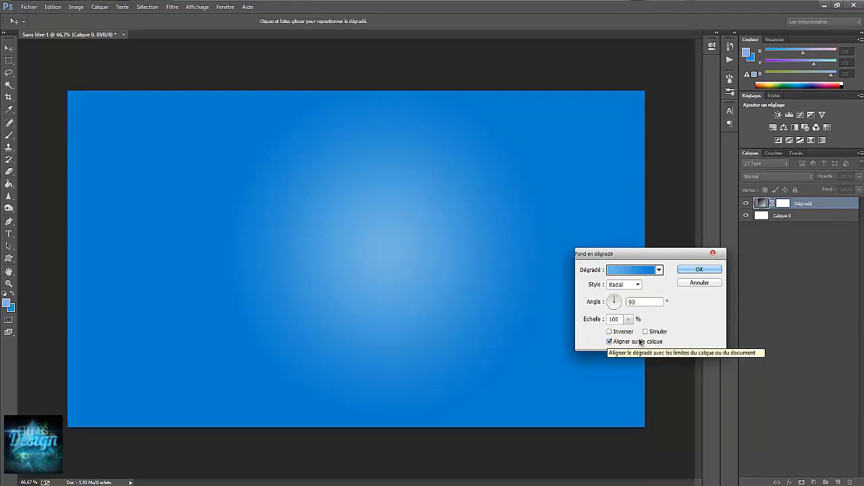
{"action": "left_click", "coordinate": [686, 272]}
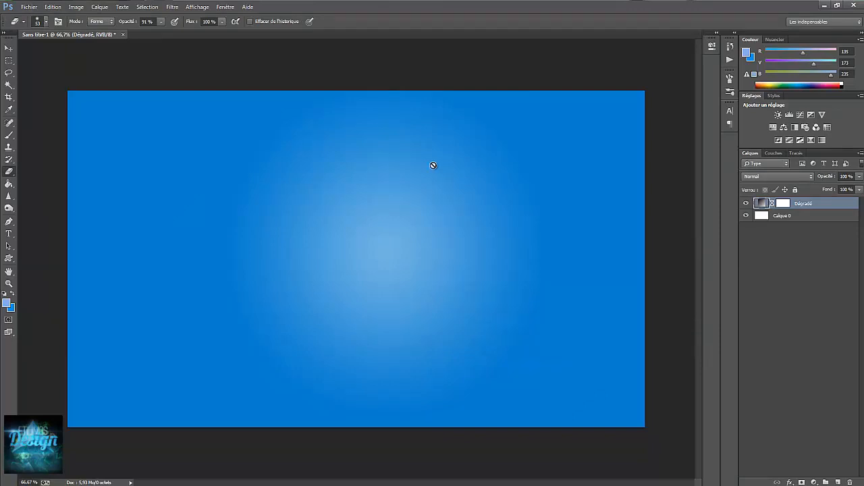
Examine the layer commands and the blend modes available for the Dégradé layer.
{"action": "left_click", "coordinate": [91, 6]}
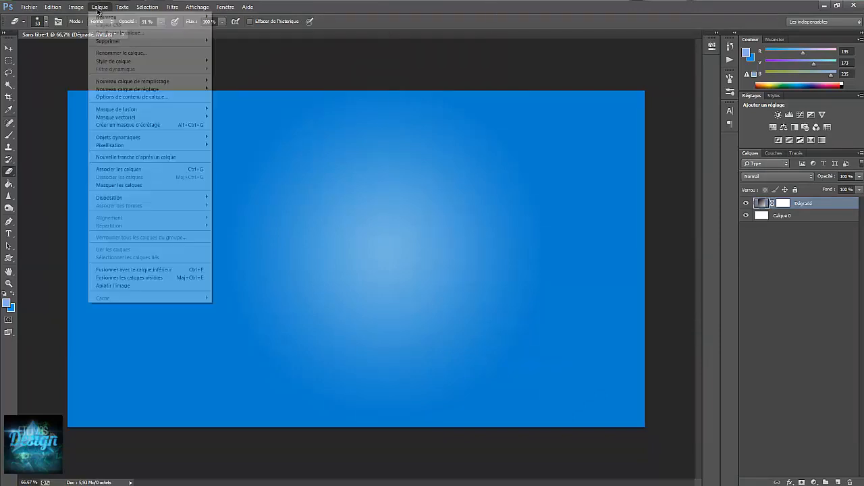
{"action": "mouse_move", "coordinate": [181, 82]}
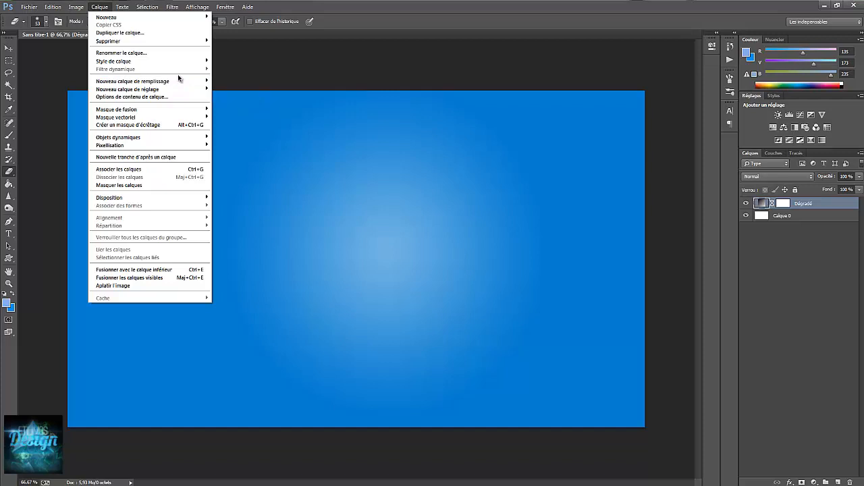
{"action": "key", "text": "Escape"}
{"action": "left_click", "coordinate": [760, 178]}
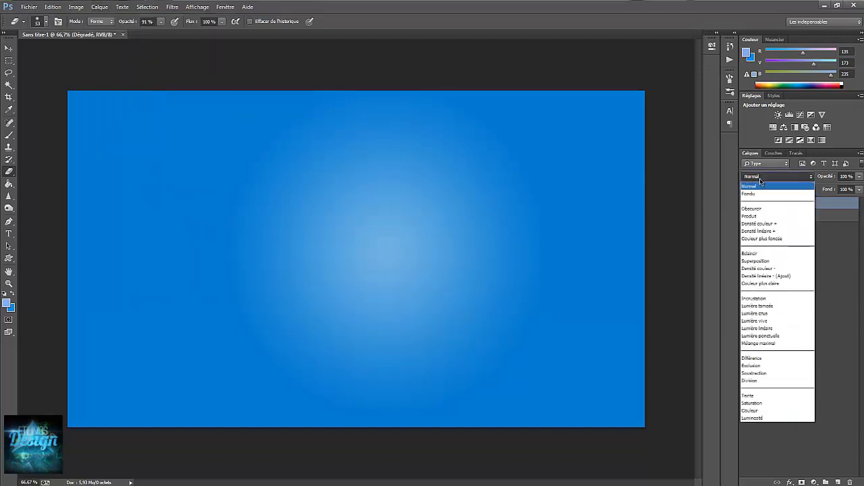
{"action": "left_click", "coordinate": [761, 180]}
{"action": "left_click", "coordinate": [761, 179]}
{"action": "left_click", "coordinate": [762, 181]}
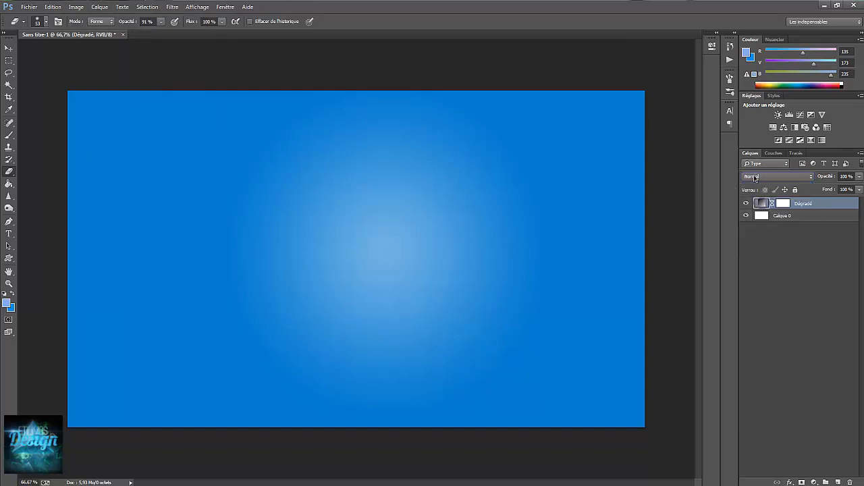
{"action": "left_click", "coordinate": [754, 179]}
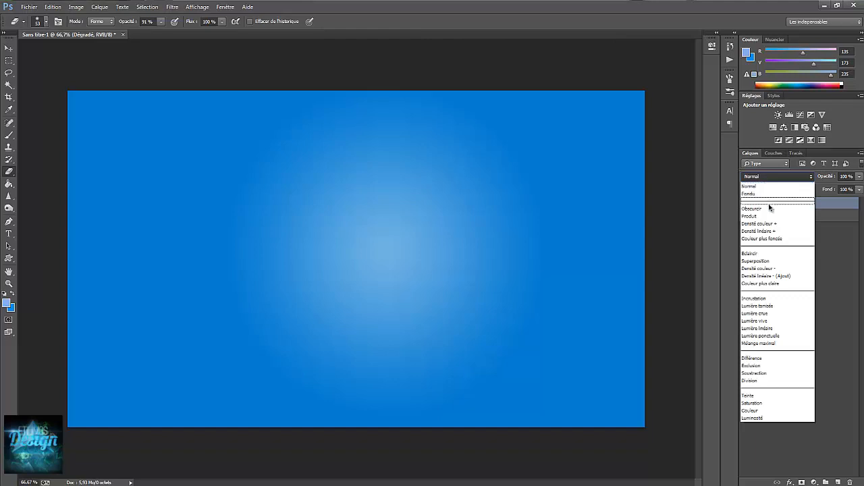
{"action": "left_click", "coordinate": [770, 177]}
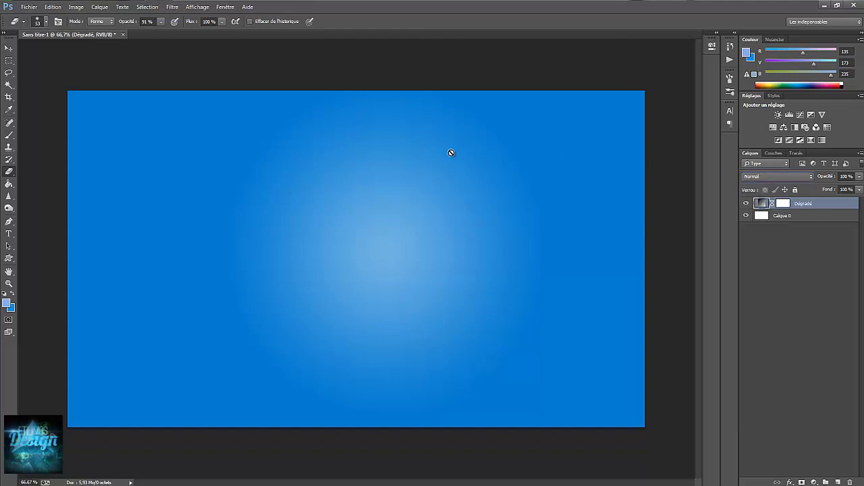
{"action": "left_click", "coordinate": [105, 7]}
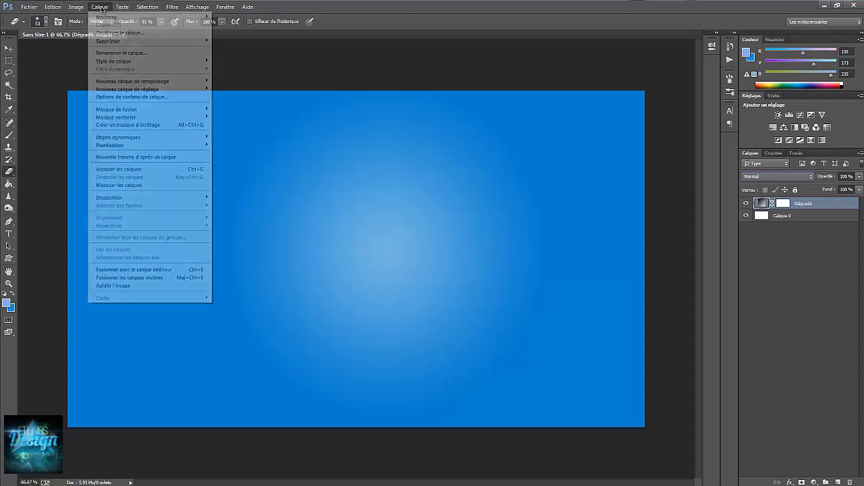
{"action": "left_click", "coordinate": [91, 8]}
{"action": "left_click", "coordinate": [91, 8]}
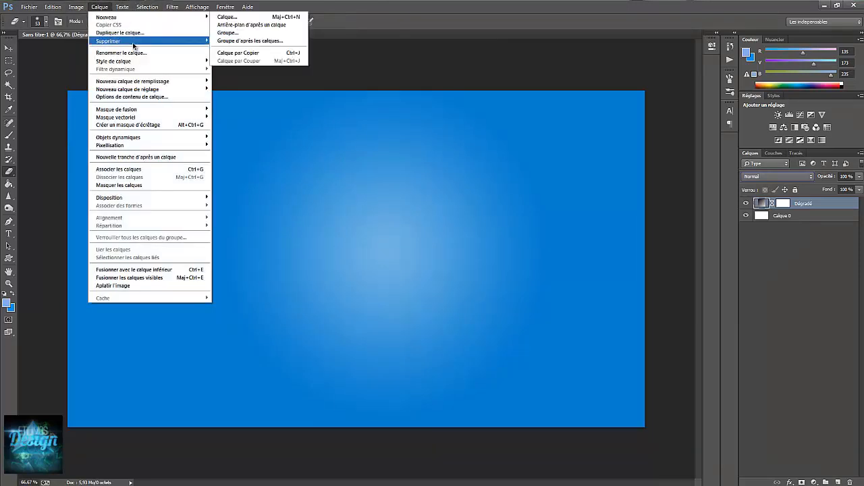
{"action": "mouse_move", "coordinate": [152, 108]}
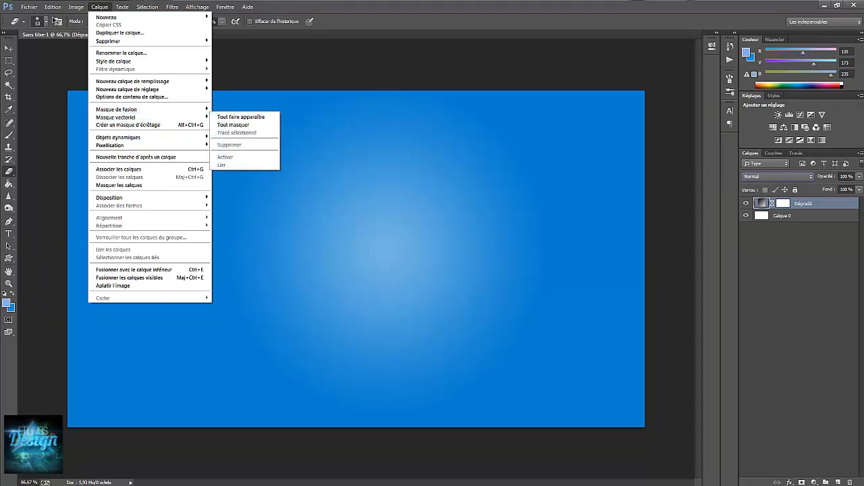
{"action": "mouse_move", "coordinate": [38, 9]}
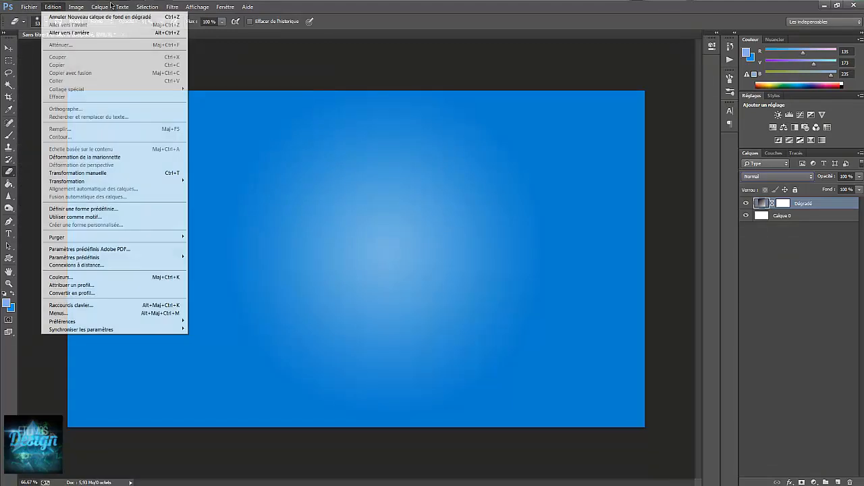
{"action": "left_click", "coordinate": [362, 68]}
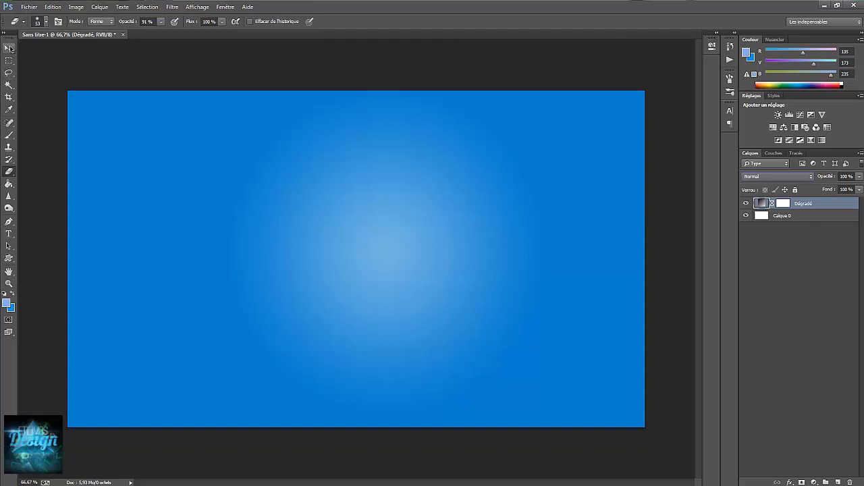
Try shifting the Dégradé layer slightly on the canvas with the Move tool.
{"action": "left_click", "coordinate": [8, 47]}
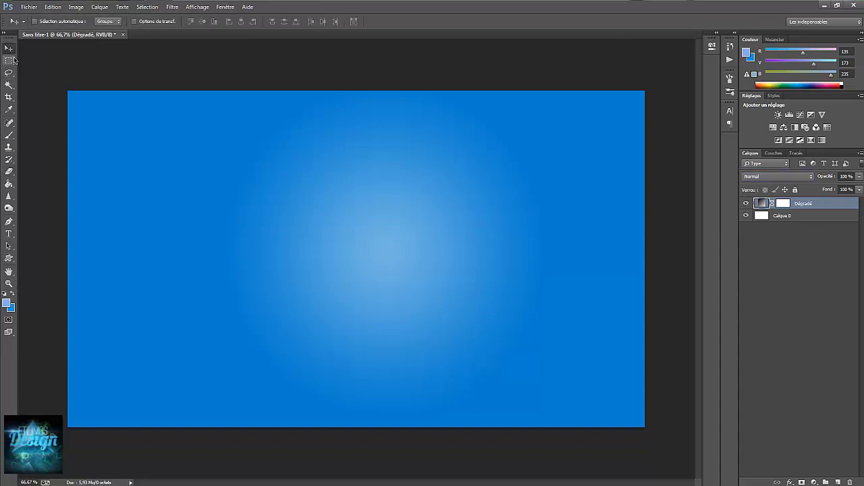
{"action": "left_click", "coordinate": [348, 271]}
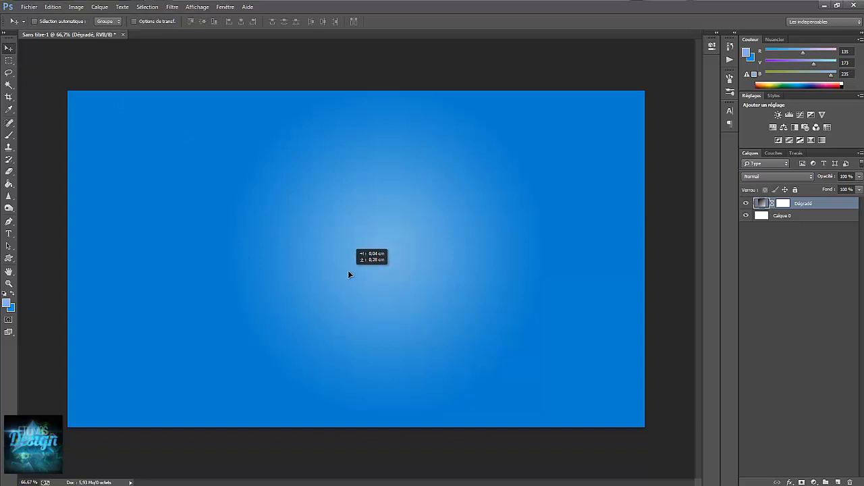
Try a wide rectangular selection across the upper middle of the canvas with the Rectangular Marquee, and clear it.
{"action": "left_click", "coordinate": [9, 62]}
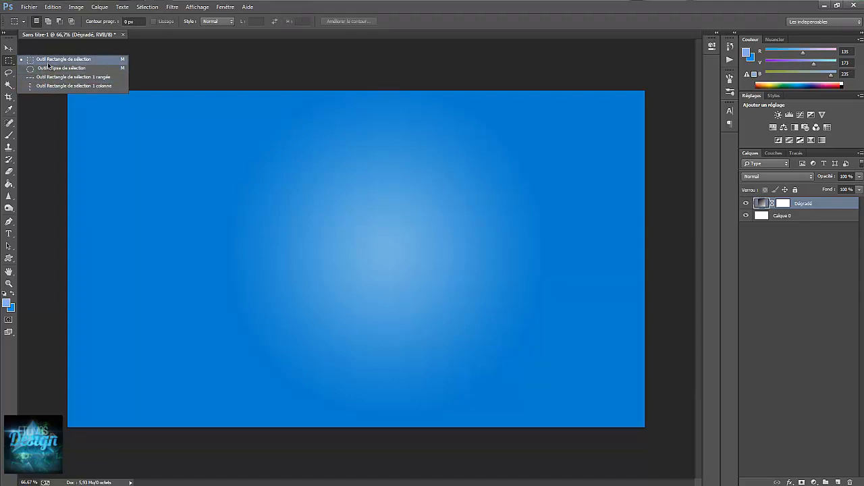
{"action": "left_click", "coordinate": [48, 62]}
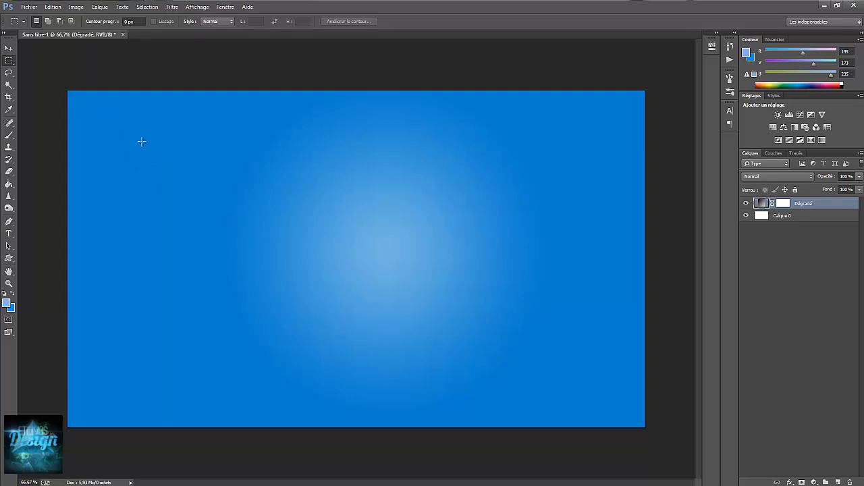
{"action": "left_click_drag", "start_coordinate": [138, 138], "coordinate": [453, 250]}
{"action": "key", "text": "shift"}
{"action": "left_click", "coordinate": [76, 108]}
Try a tall elliptical selection over the left half of the canvas with the Elliptical Marquee, and clear it.
{"action": "right_click", "coordinate": [14, 61]}
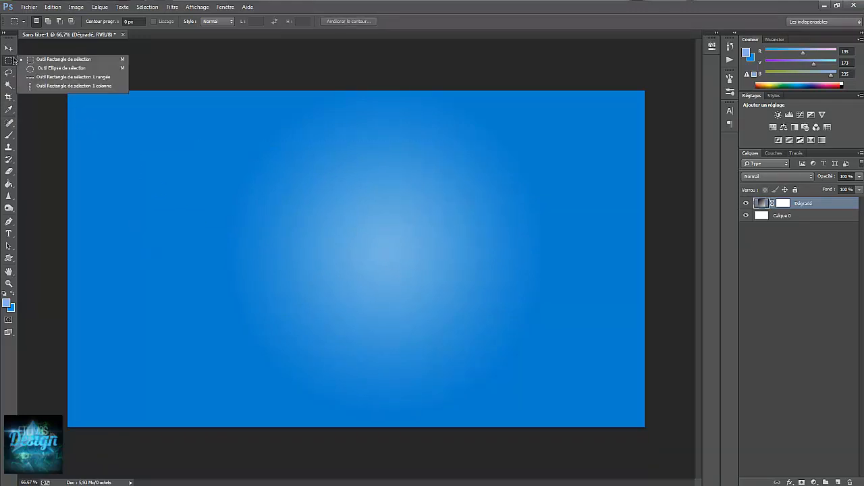
{"action": "left_click", "coordinate": [41, 74]}
{"action": "left_click_drag", "start_coordinate": [185, 169], "coordinate": [356, 383]}
{"action": "left_click", "coordinate": [442, 304]}
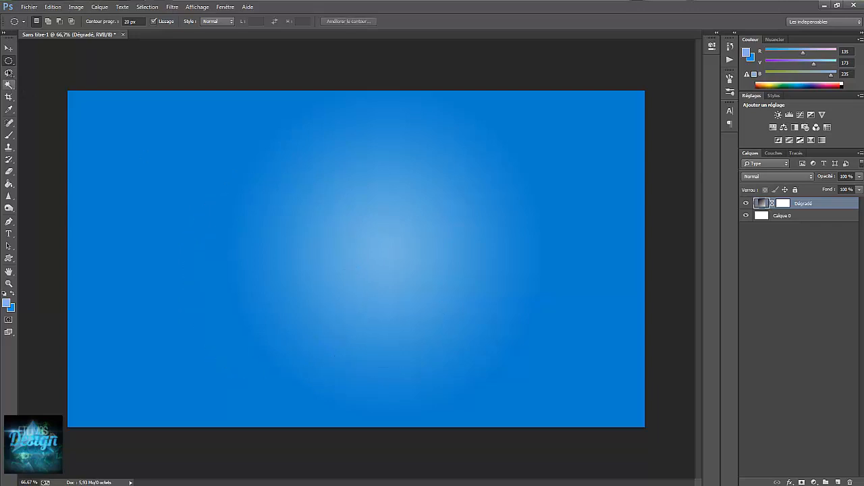
Try a large irregular freehand selection across the canvas with the Lasso tool, and clear it.
{"action": "left_click", "coordinate": [10, 77]}
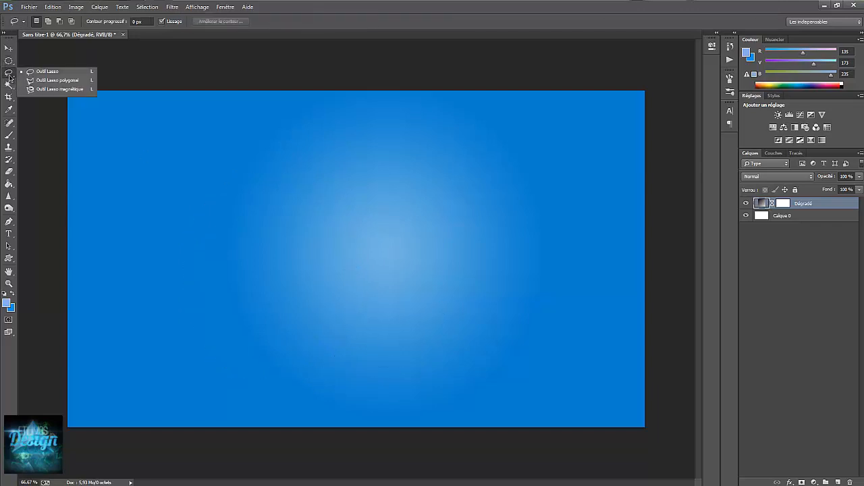
{"action": "left_click", "coordinate": [62, 73]}
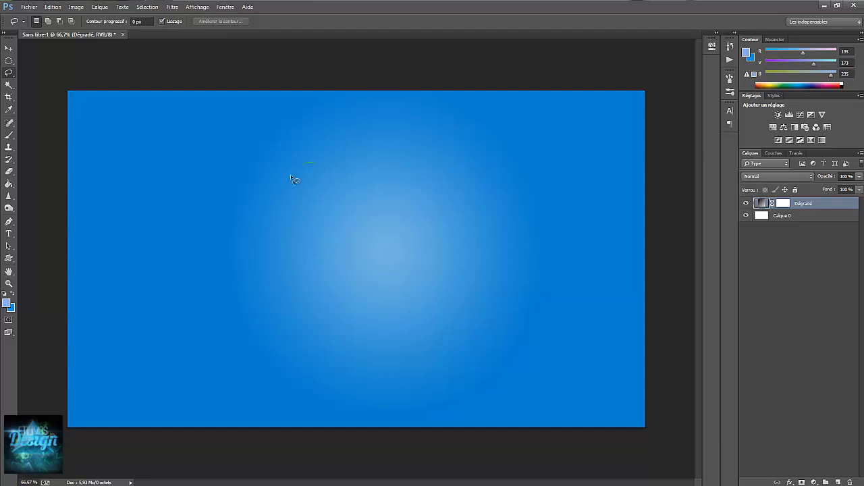
{"action": "mouse_move", "coordinate": [168, 224]}
{"action": "left_mouse_down"}
{"action": "mouse_move", "coordinate": [246, 321]}
{"action": "mouse_move", "coordinate": [426, 364]}
{"action": "mouse_move", "coordinate": [440, 260]}
{"action": "mouse_move", "coordinate": [356, 176]}
{"action": "mouse_move", "coordinate": [329, 170]}
{"action": "left_mouse_up"}
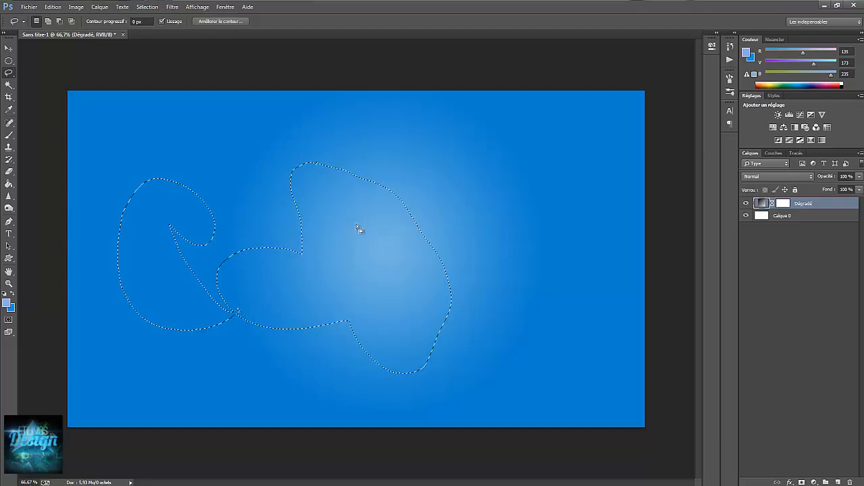
{"action": "left_click", "coordinate": [478, 197]}
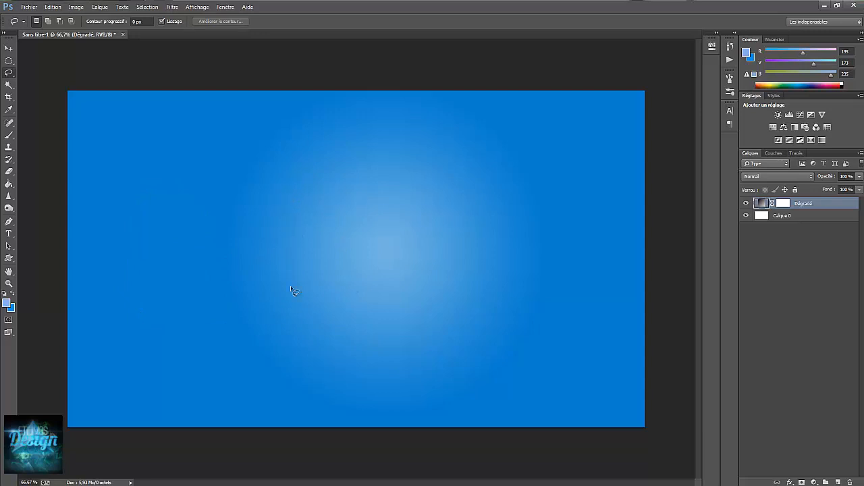
Lasso a small area just below the gradient's centre, try to delete its content from the Dégradé layer, and clear the selection.
{"action": "mouse_move", "coordinate": [331, 325]}
{"action": "left_mouse_down"}
{"action": "mouse_move", "coordinate": [381, 291]}
{"action": "mouse_move", "coordinate": [376, 317]}
{"action": "mouse_move", "coordinate": [336, 329]}
{"action": "left_mouse_up"}
{"action": "key", "text": "Delete"}
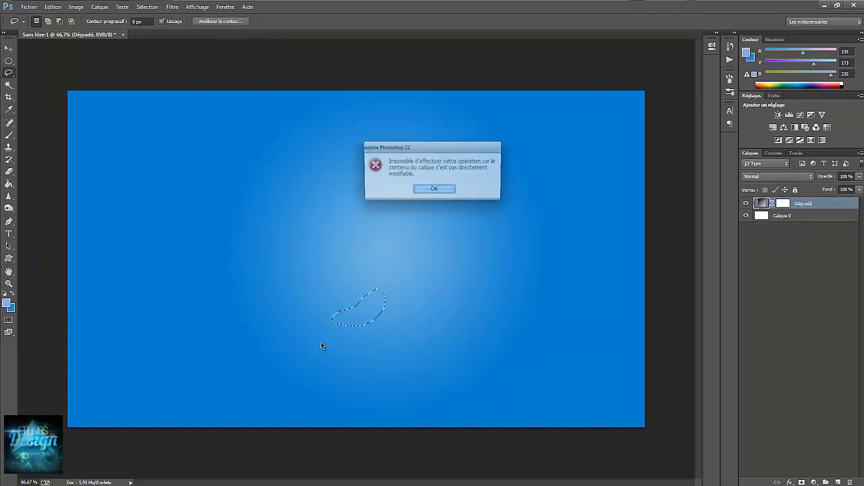
{"action": "left_click", "coordinate": [434, 190]}
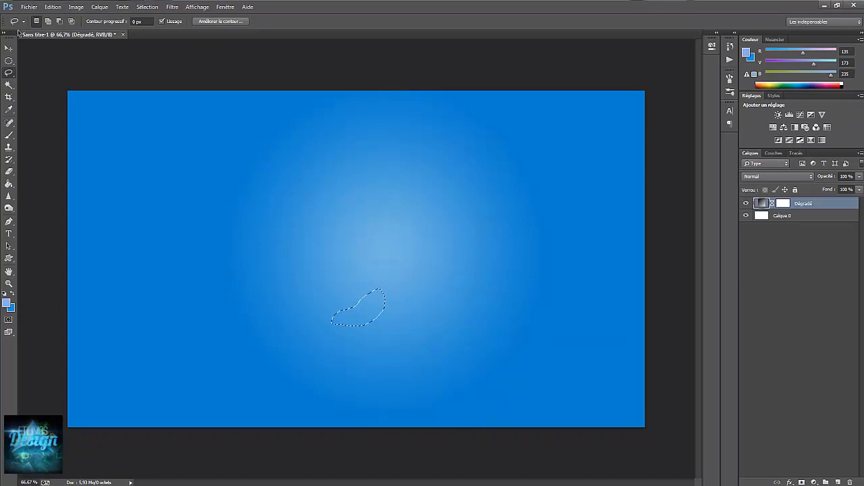
{"action": "left_click", "coordinate": [9, 60]}
{"action": "left_click", "coordinate": [368, 256]}
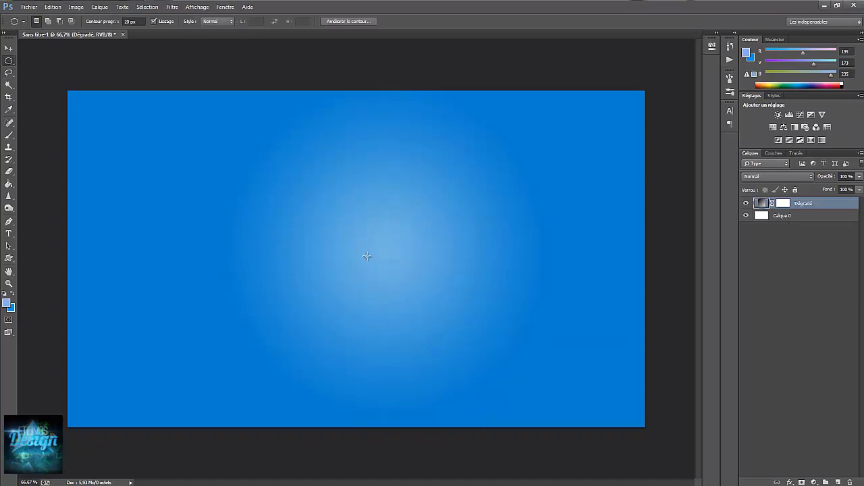
Try a jagged straight-edged selection below and left of the gradient's centre with the Polygonal Lasso, and deselect it.
{"action": "left_click", "coordinate": [8, 73]}
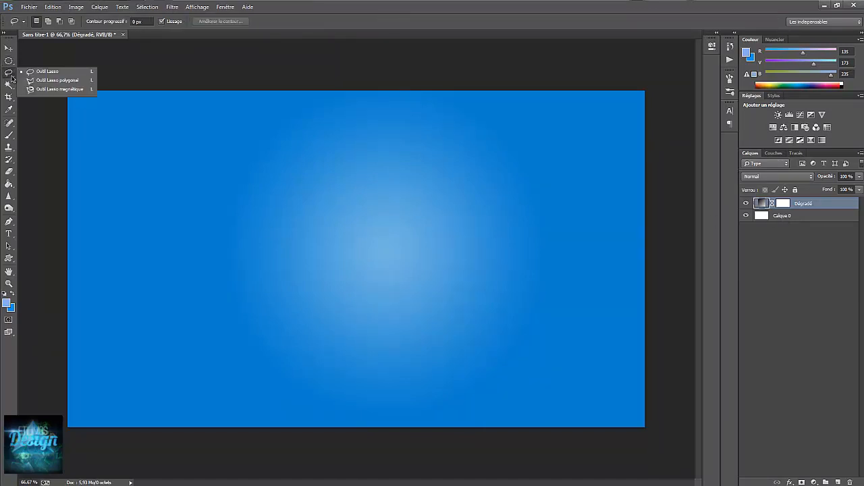
{"action": "left_click", "coordinate": [51, 82]}
{"action": "left_click", "coordinate": [283, 343]}
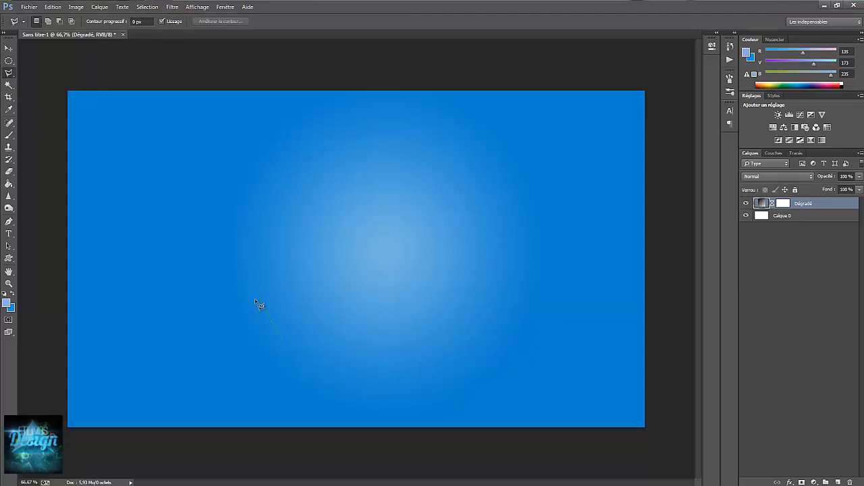
{"action": "left_click", "coordinate": [250, 295]}
{"action": "left_click", "coordinate": [286, 317]}
{"action": "left_click", "coordinate": [314, 314]}
{"action": "left_click", "coordinate": [384, 296]}
{"action": "left_click", "coordinate": [280, 339]}
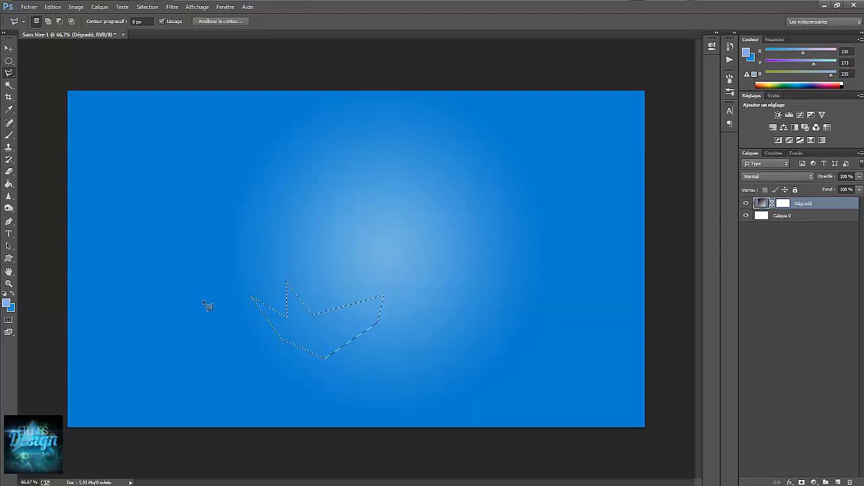
{"action": "key", "text": "ctrl+d"}
Try a closed selection left of the gradient's centre with the Magnetic Lasso, and deselect it.
{"action": "right_click", "coordinate": [8, 72]}
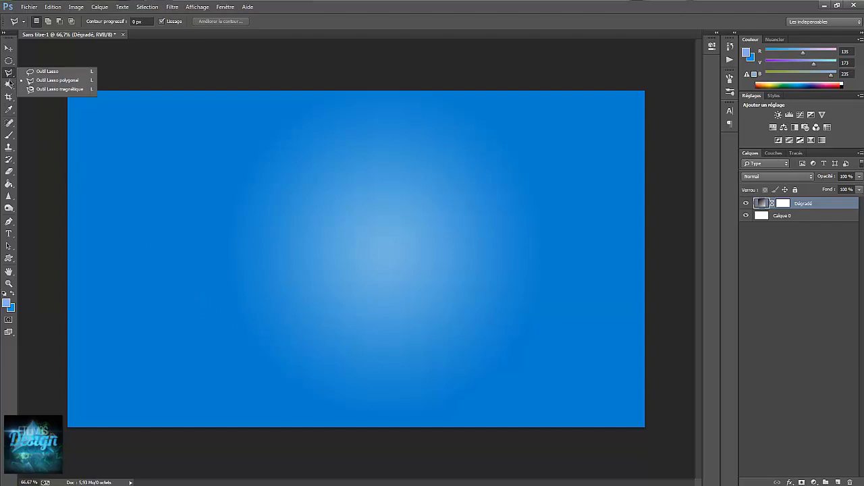
{"action": "left_click", "coordinate": [25, 91]}
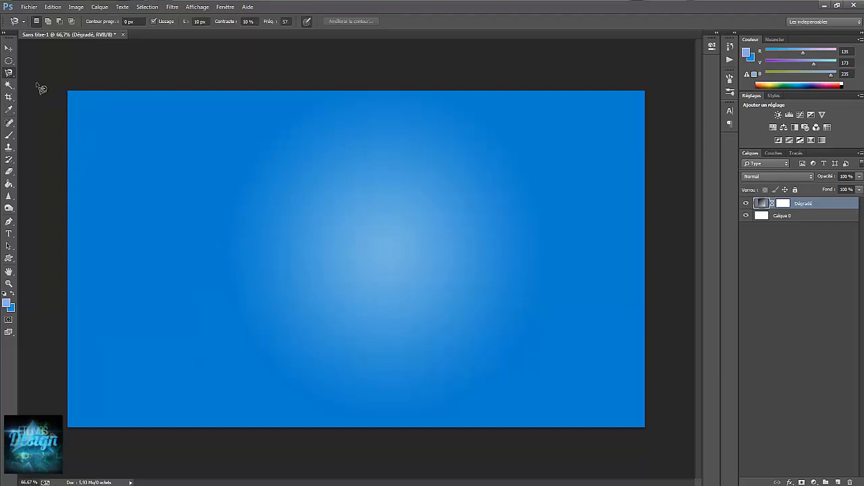
{"action": "right_click", "coordinate": [9, 75]}
{"action": "left_click", "coordinate": [255, 326]}
{"action": "left_click", "coordinate": [261, 333]}
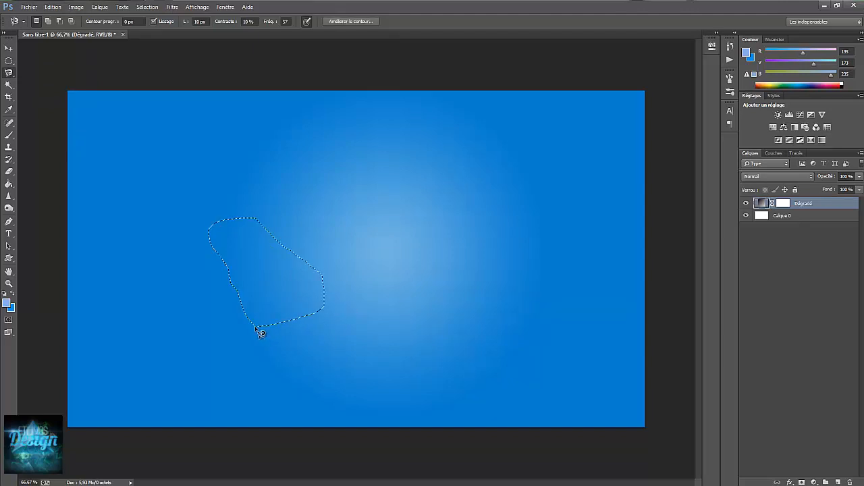
{"action": "key", "text": "ctrl+d"}
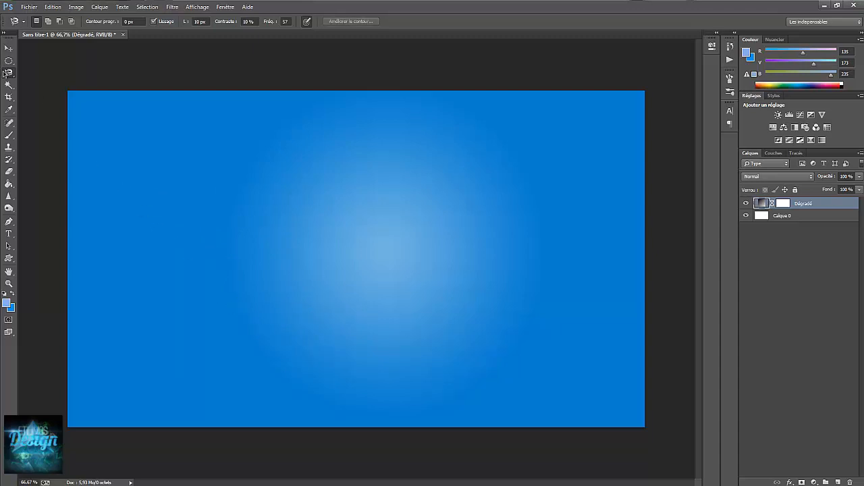
Switch from the Magnetic Lasso back to the standard Lasso tool.
{"action": "right_click", "coordinate": [8, 75]}
{"action": "left_click", "coordinate": [32, 73]}
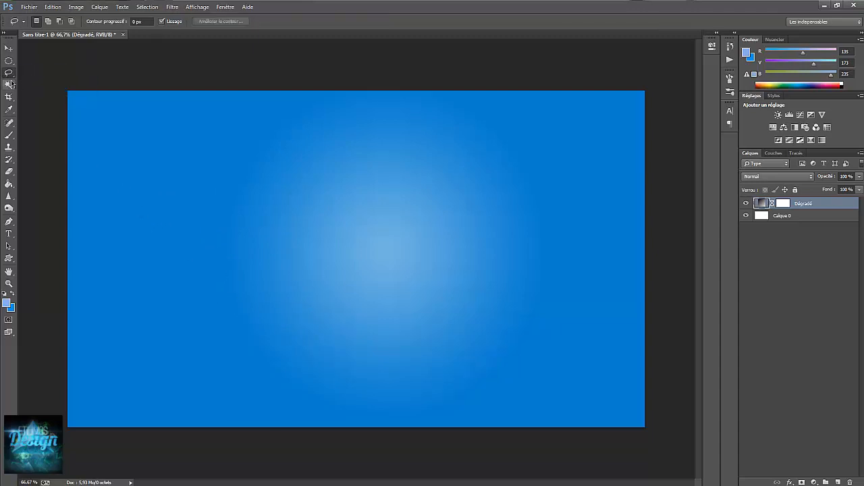
{"action": "left_click", "coordinate": [10, 62]}
{"action": "right_click", "coordinate": [9, 62]}
{"action": "left_click", "coordinate": [8, 73]}
{"action": "right_click", "coordinate": [9, 73]}
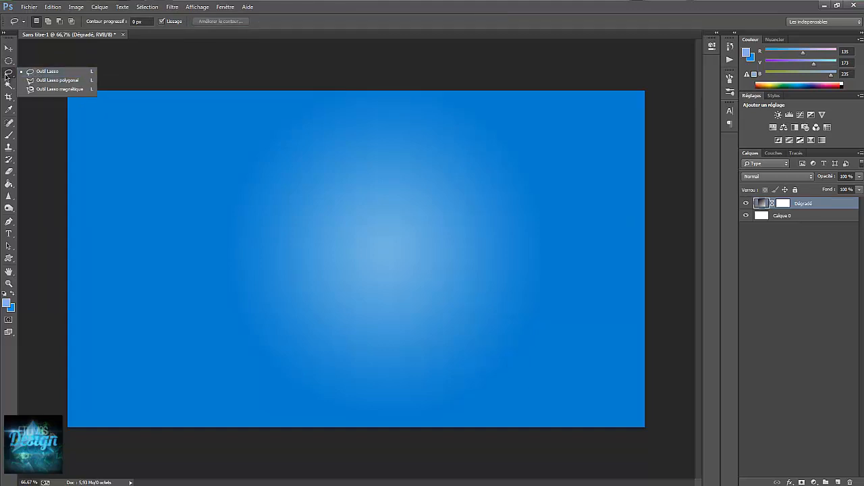
{"action": "left_click", "coordinate": [6, 77]}
Activate the Quick Selection tool in place of the Magic Wand.
{"action": "left_click", "coordinate": [8, 86]}
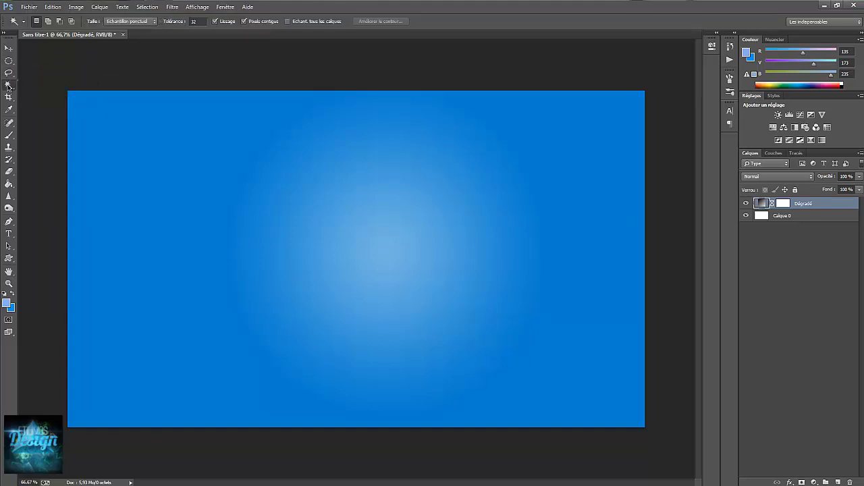
{"action": "right_click", "coordinate": [8, 86]}
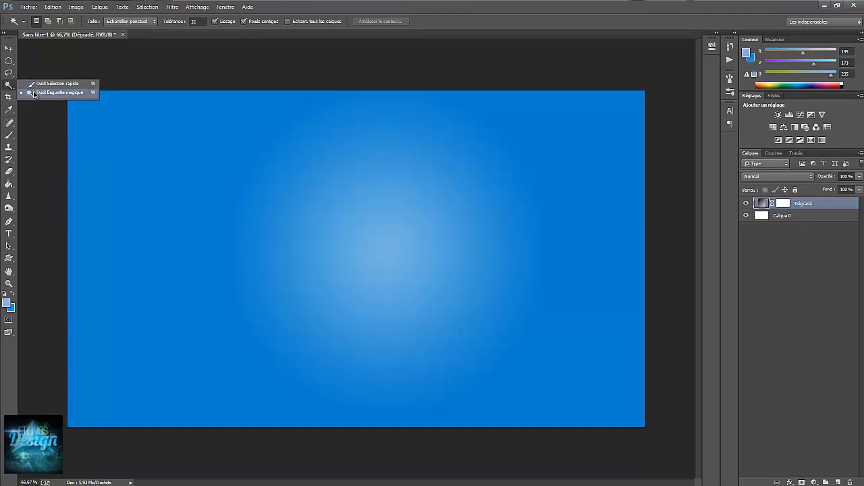
{"action": "left_click", "coordinate": [35, 84]}
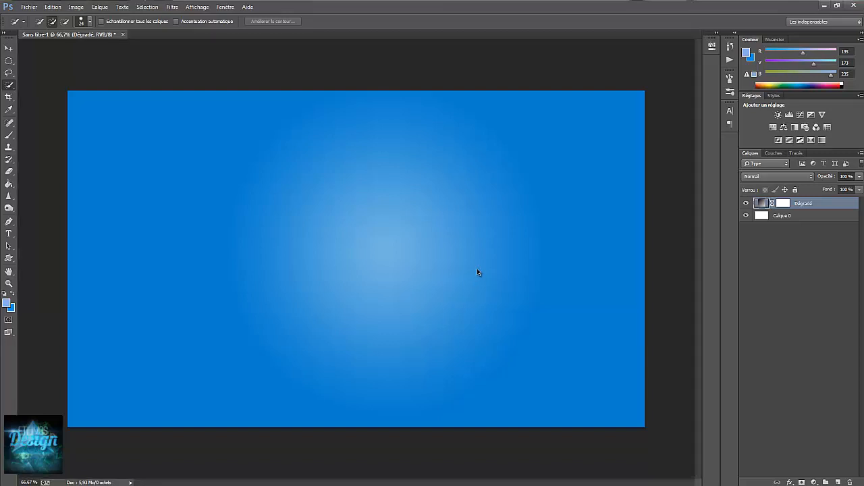
Place the Wallpaper-HD_1 image above the Dégradé layer and enlarge it proportionally to about 39.8 % so it covers the canvas.
{"action": "key", "text": "ctrl+t"}
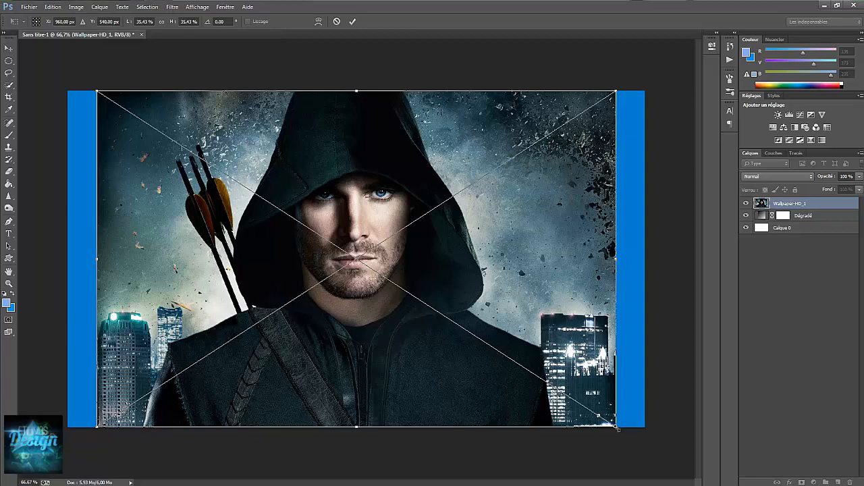
{"action": "left_click_drag", "start_coordinate": [616, 426], "coordinate": [650, 450]}
{"action": "left_click_drag", "start_coordinate": [95, 90], "coordinate": [65, 70]}
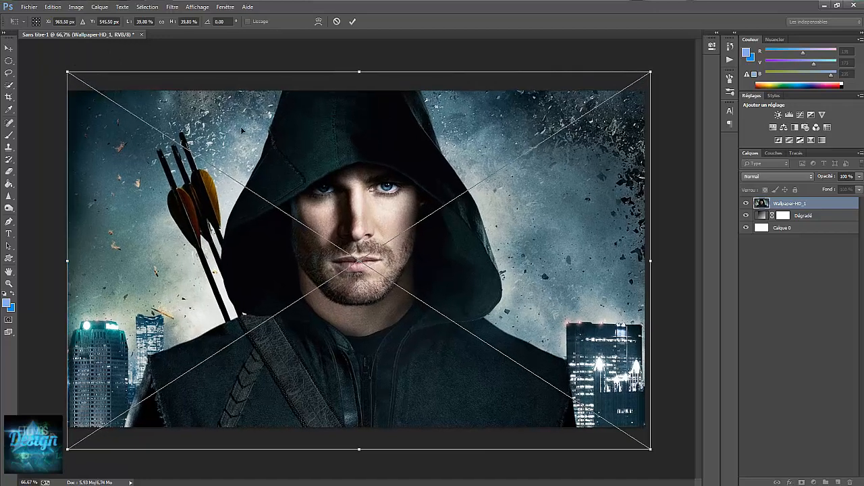
{"action": "key", "text": "Return"}
Try a Quick Selection of the lit cheek and nose below the eye on the Wallpaper-HD_1 layer, and deselect it.
{"action": "key", "text": "w"}
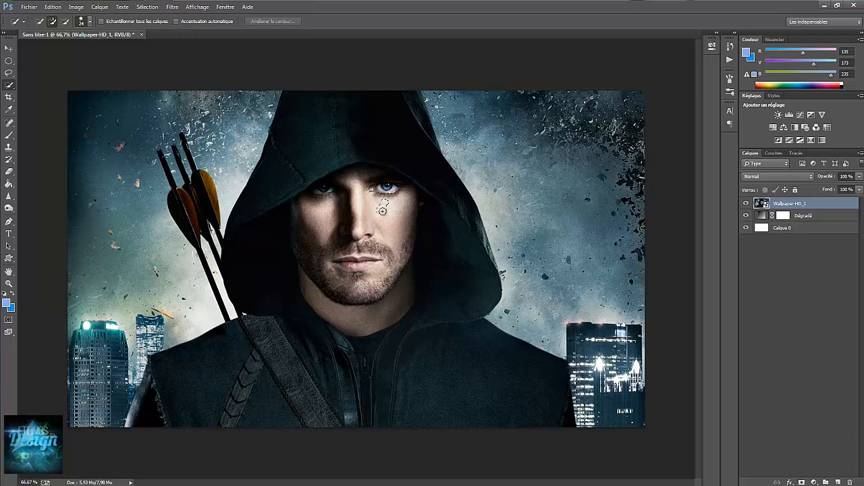
{"action": "mouse_move", "coordinate": [382, 210]}
{"action": "left_mouse_down"}
{"action": "mouse_move", "coordinate": [381, 202]}
{"action": "mouse_move", "coordinate": [383, 221]}
{"action": "left_mouse_up"}
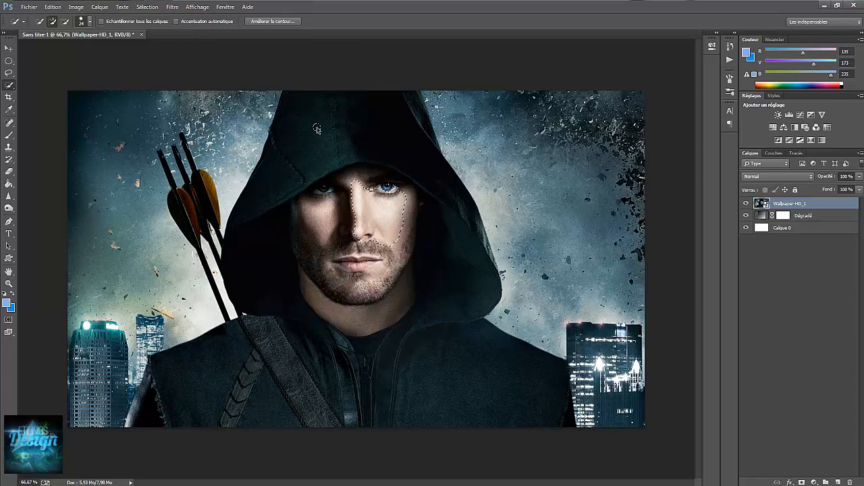
{"action": "key", "text": "ctrl+d"}
{"action": "left_click", "coordinate": [9, 61]}
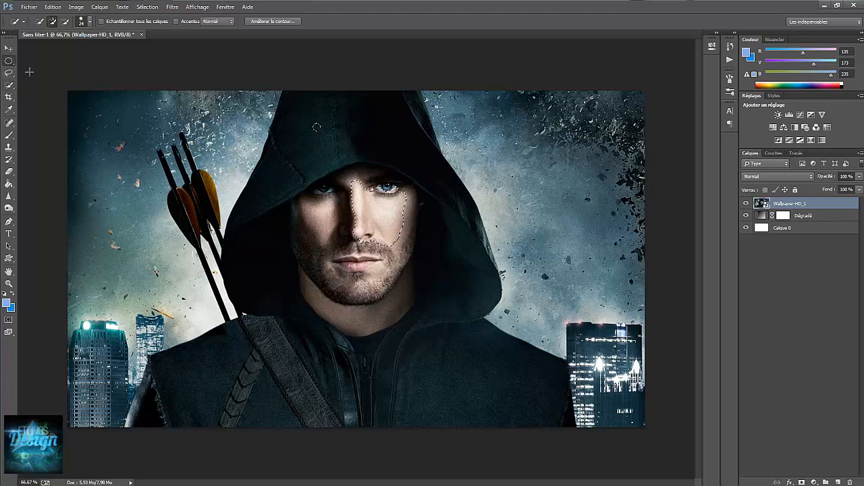
Try a Quick Selection across the upper part of the hood, and deselect it.
{"action": "left_click", "coordinate": [9, 85]}
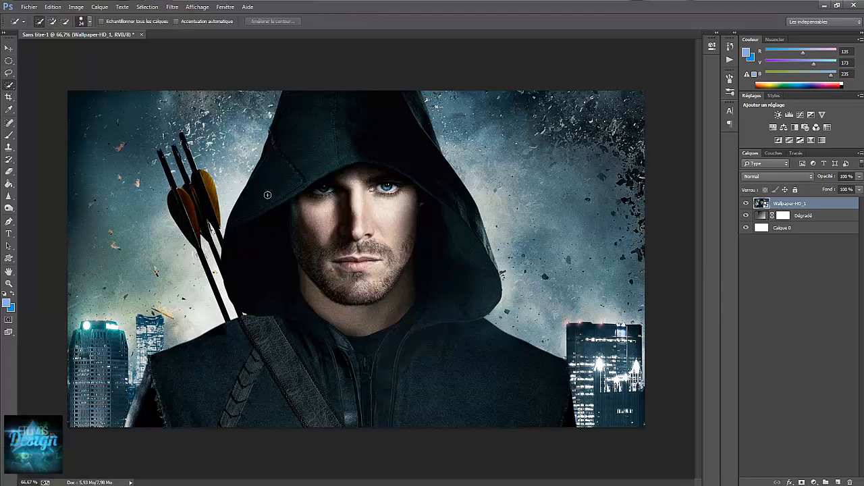
{"action": "mouse_move", "coordinate": [311, 119]}
{"action": "left_mouse_down"}
{"action": "mouse_move", "coordinate": [310, 138]}
{"action": "mouse_move", "coordinate": [277, 177]}
{"action": "mouse_move", "coordinate": [352, 136]}
{"action": "mouse_move", "coordinate": [386, 135]}
{"action": "left_mouse_up"}
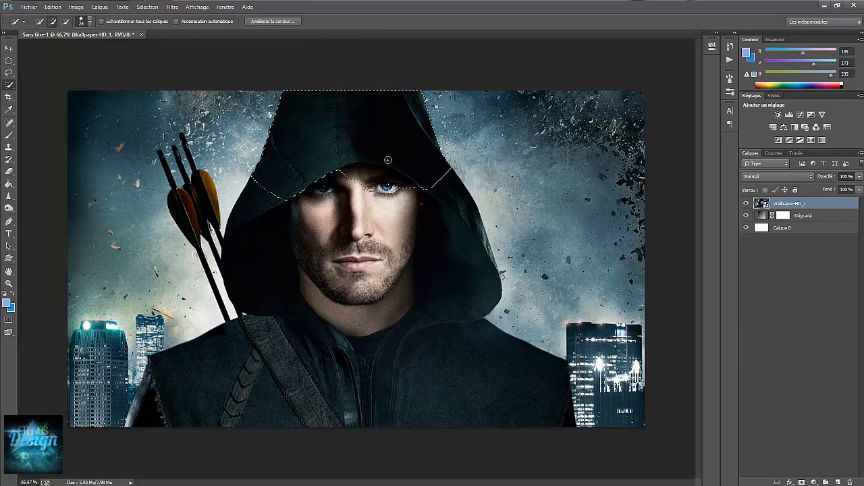
{"action": "key", "text": "ctrl+d"}
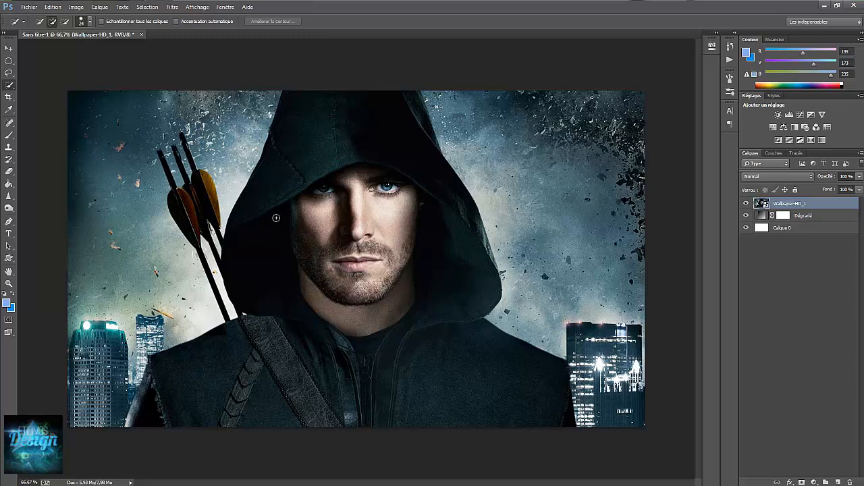
Try a Quick Selection in the hood's dark shadow beside the cheek, step it back, and clear the remaining selection.
{"action": "mouse_move", "coordinate": [258, 262]}
{"action": "left_mouse_down"}
{"action": "mouse_move", "coordinate": [267, 251]}
{"action": "mouse_move", "coordinate": [253, 256]}
{"action": "mouse_move", "coordinate": [258, 266]}
{"action": "mouse_move", "coordinate": [264, 243]}
{"action": "mouse_move", "coordinate": [290, 271]}
{"action": "mouse_move", "coordinate": [270, 304]}
{"action": "mouse_move", "coordinate": [232, 263]}
{"action": "left_mouse_up"}
{"action": "key", "text": "ctrl+alt+z"}
{"action": "key", "text": "ctrl+alt+z"}
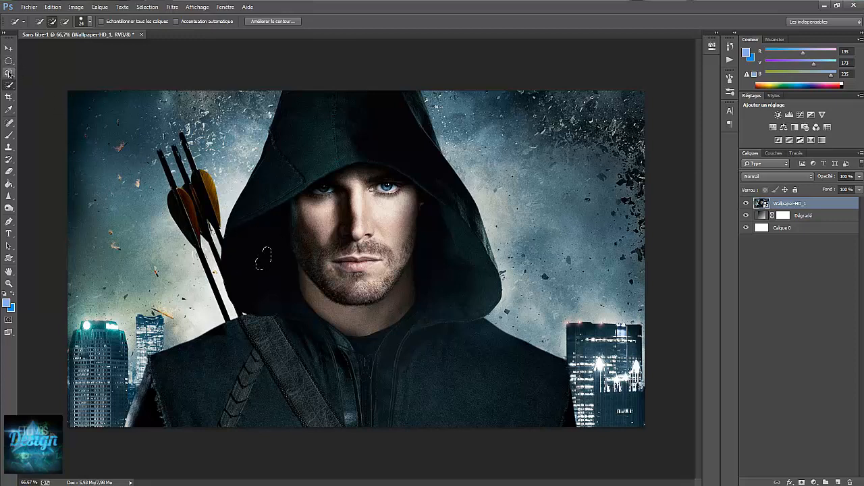
{"action": "left_click", "coordinate": [9, 60]}
{"action": "left_click_drag", "start_coordinate": [18, 63], "coordinate": [56, 105]}
{"action": "key", "text": "ctrl+d"}
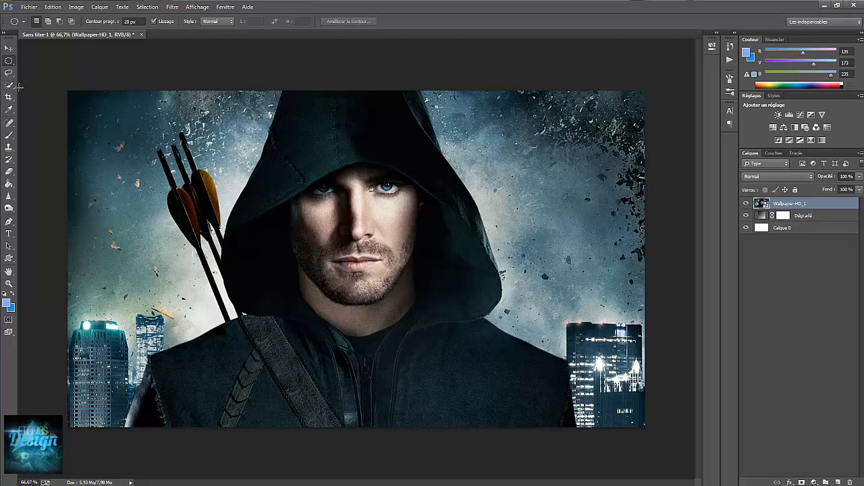
Try selecting the dark jacket with the Magic Wand at tolerance 32, and clear the selection.
{"action": "left_click", "coordinate": [8, 86]}
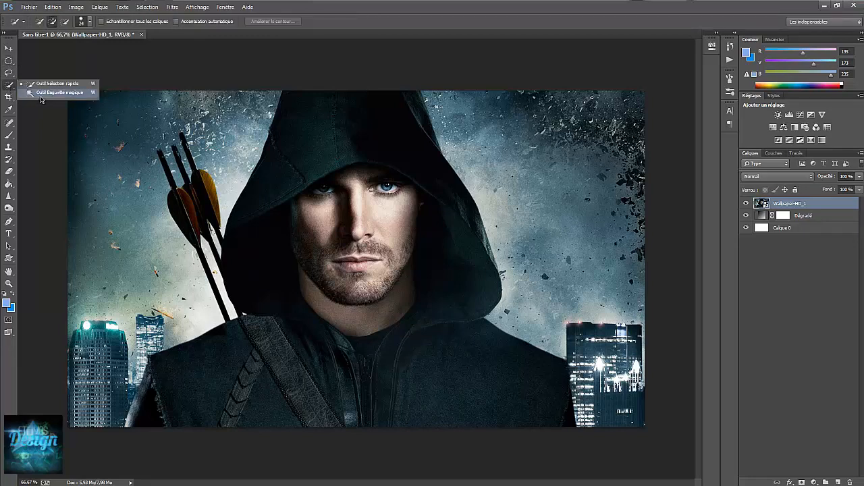
{"action": "left_click", "coordinate": [40, 96]}
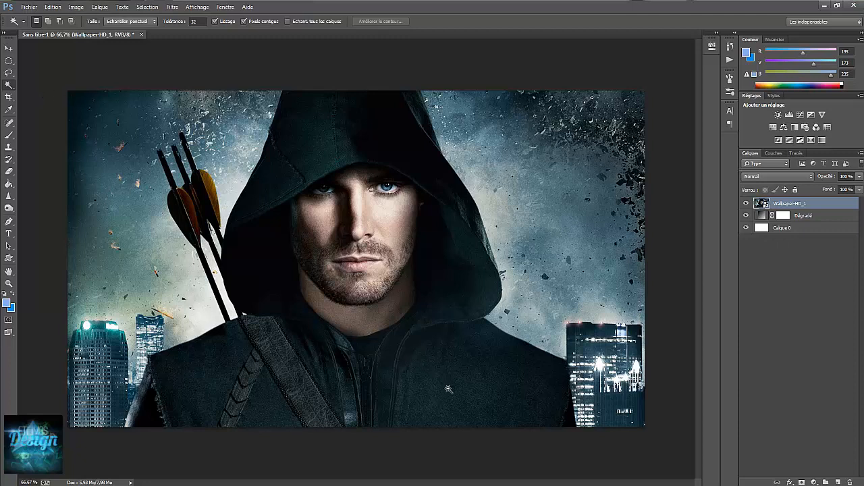
{"action": "left_click", "coordinate": [482, 389]}
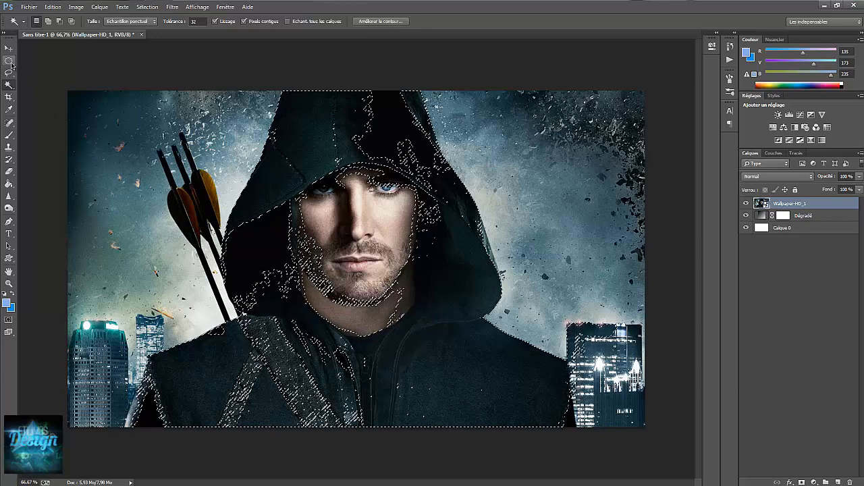
{"action": "left_click", "coordinate": [10, 61]}
{"action": "left_click", "coordinate": [48, 106]}
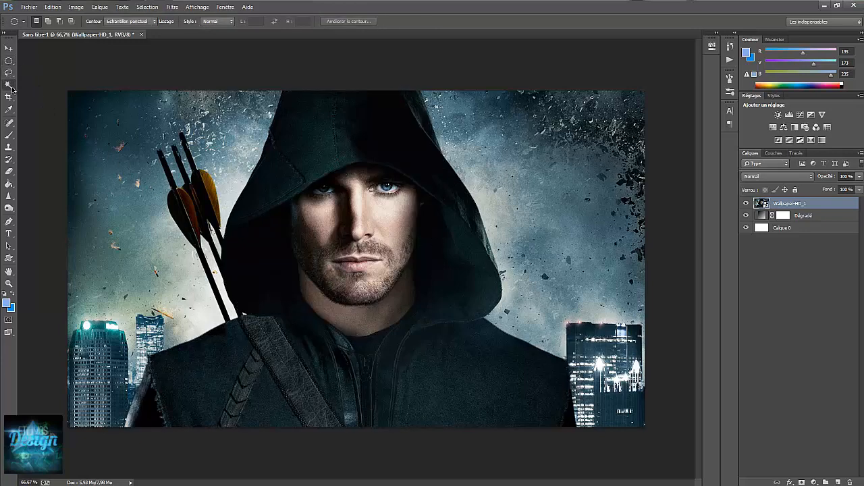
Enlarge the Quick Selection brush to about 181 px, try it on the jacket's shoulder near the lit tower, and undo the selection.
{"action": "right_click", "coordinate": [11, 90]}
{"action": "left_click", "coordinate": [50, 83]}
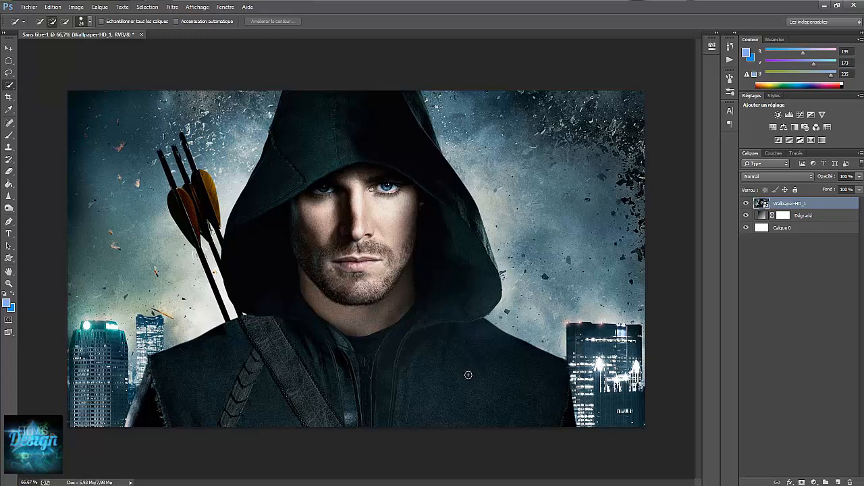
{"action": "left_click", "coordinate": [89, 23]}
{"action": "left_click", "coordinate": [71, 50]}
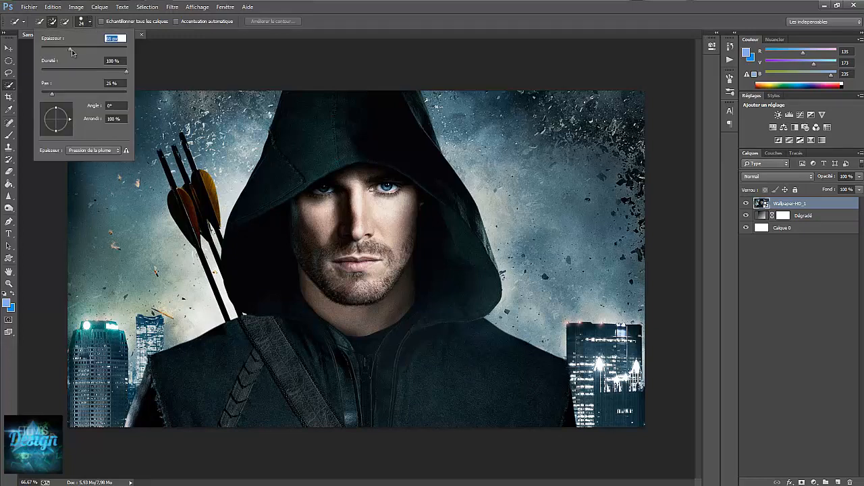
{"action": "left_click", "coordinate": [488, 387]}
{"action": "left_click", "coordinate": [487, 387]}
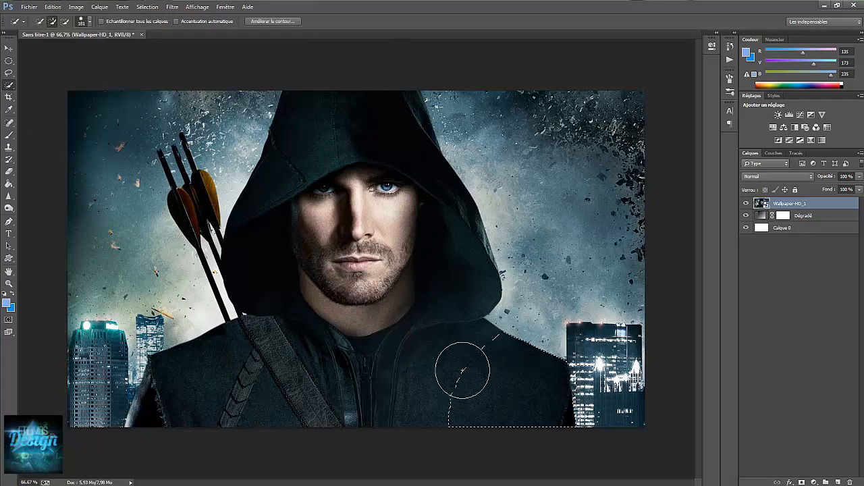
{"action": "key", "text": "ctrl+alt+z"}
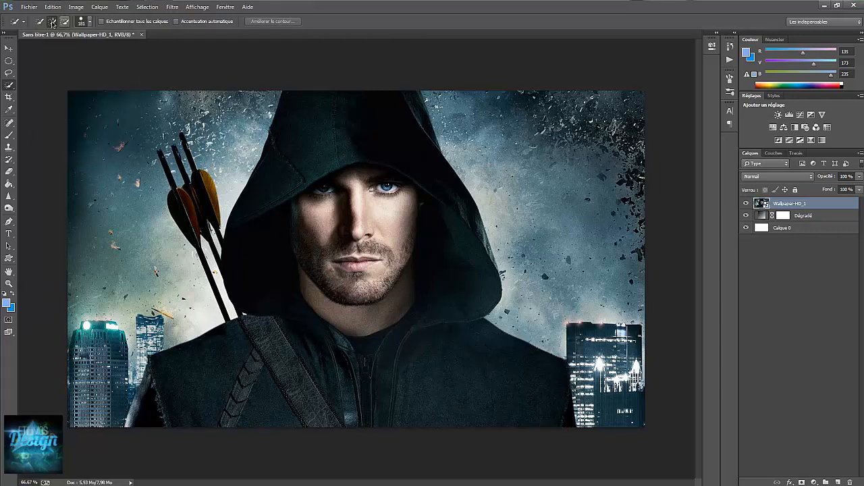
Try selecting the neck below the beard with the Magic Wand at tolerance 32, and clear the selection.
{"action": "left_click", "coordinate": [9, 85]}
{"action": "left_click", "coordinate": [41, 96]}
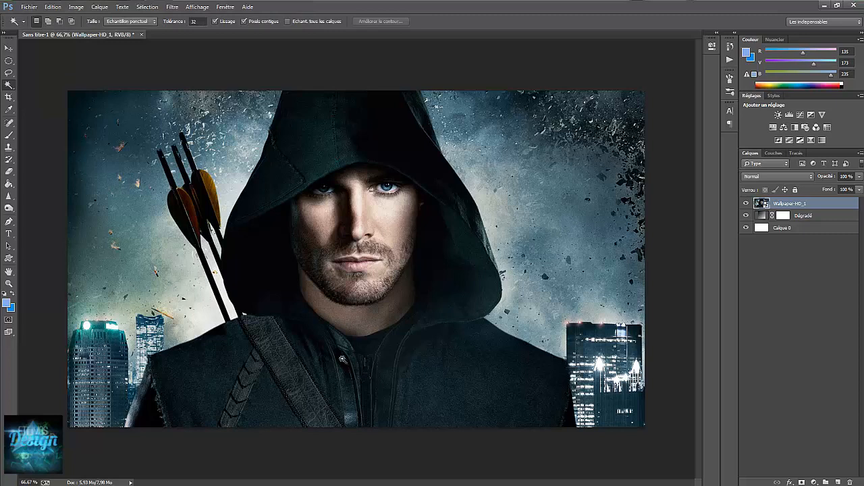
{"action": "left_click", "coordinate": [360, 318]}
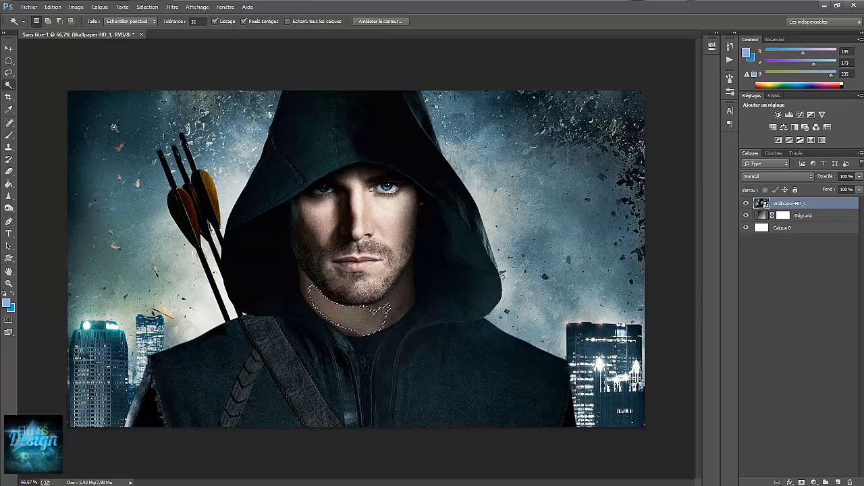
{"action": "left_click", "coordinate": [200, 21]}
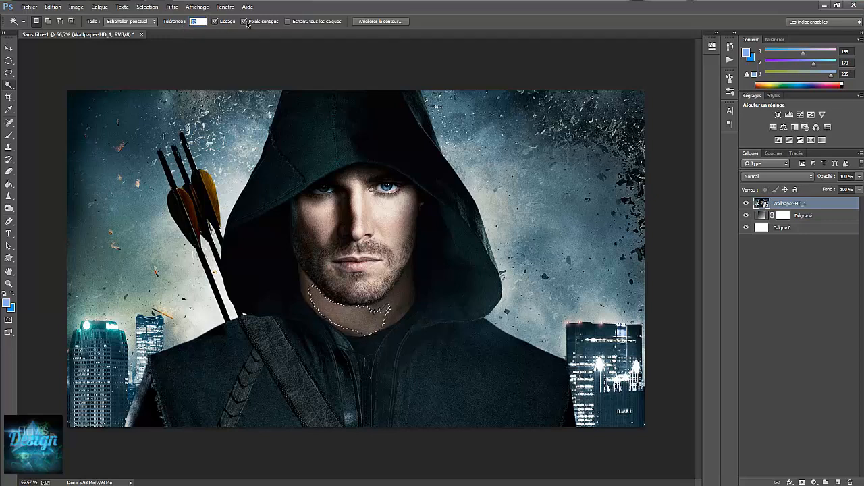
{"action": "left_click", "coordinate": [10, 60]}
{"action": "left_click", "coordinate": [13, 86]}
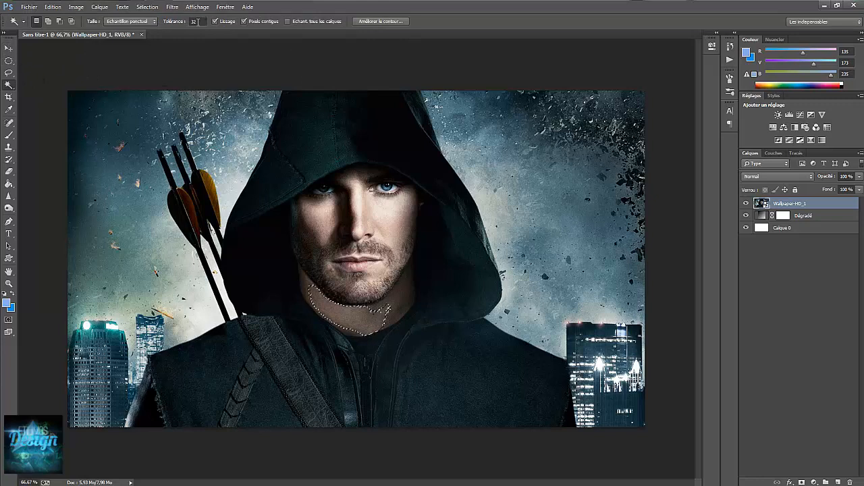
{"action": "left_click", "coordinate": [12, 61]}
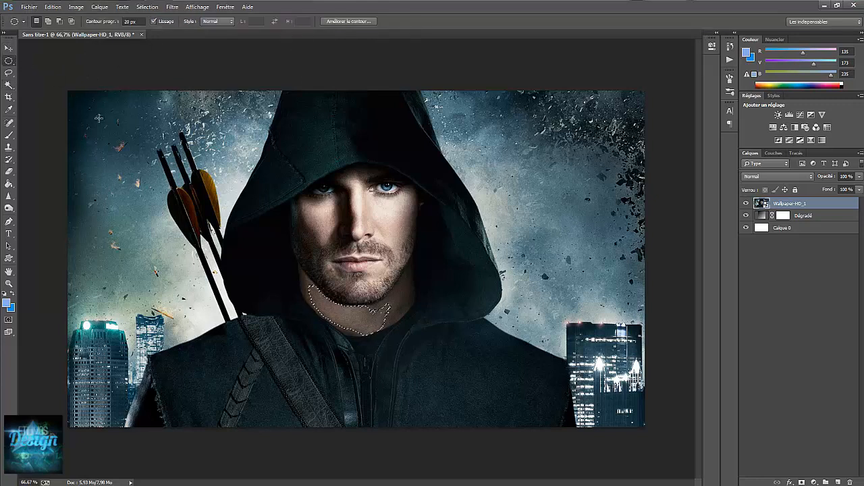
{"action": "left_click", "coordinate": [111, 119]}
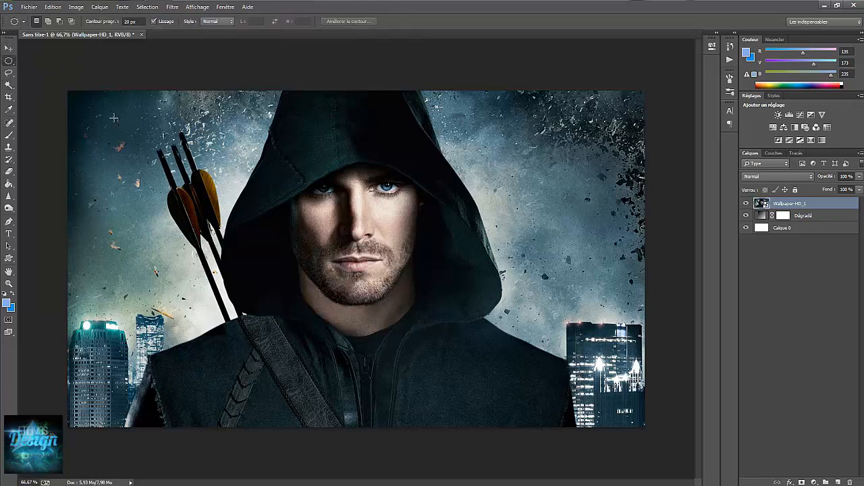
Try cropping the image to a nearly square frame around the hooded face with the Crop tool, and undo the crop.
{"action": "left_click", "coordinate": [9, 99]}
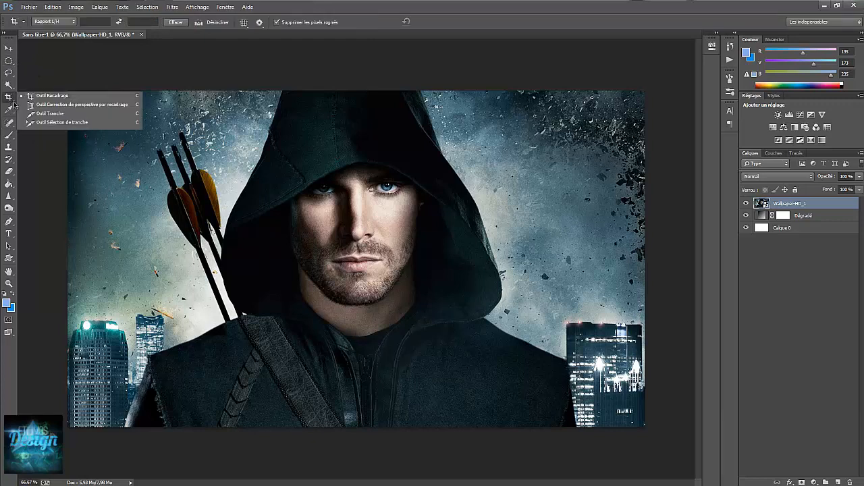
{"action": "left_click", "coordinate": [31, 96]}
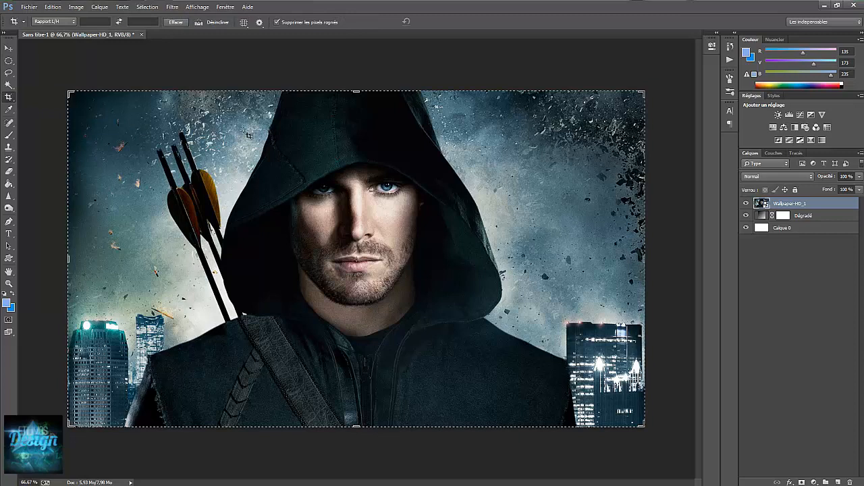
{"action": "left_click_drag", "start_coordinate": [245, 130], "coordinate": [476, 335]}
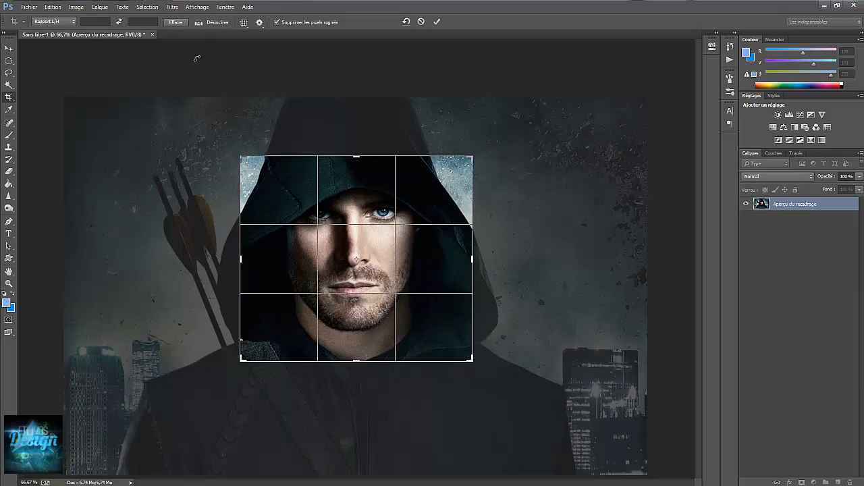
{"action": "left_click", "coordinate": [437, 23]}
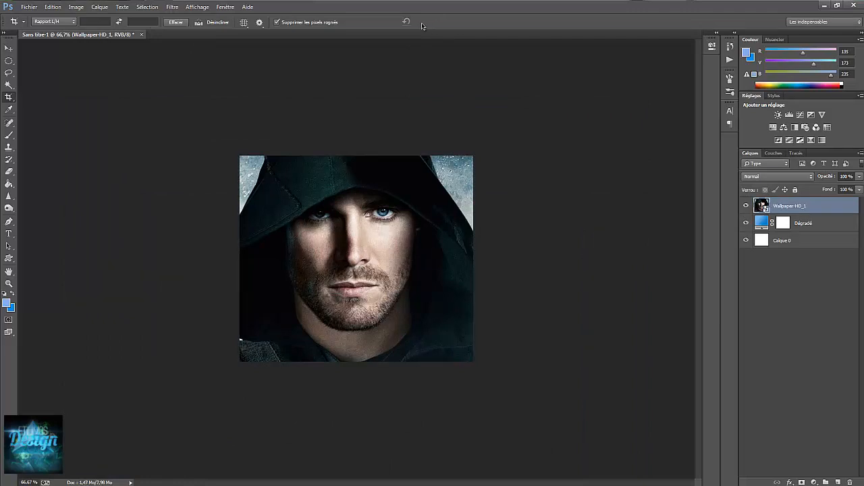
{"action": "key", "text": "ctrl+z"}
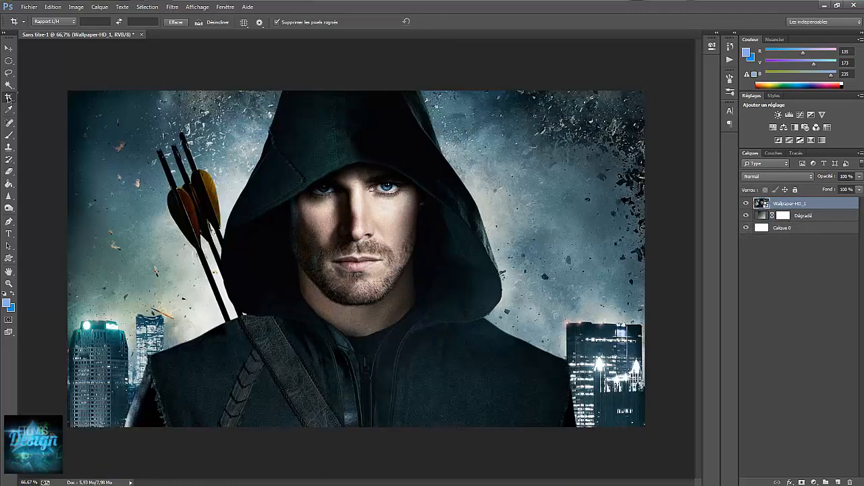
{"action": "left_click", "coordinate": [9, 98]}
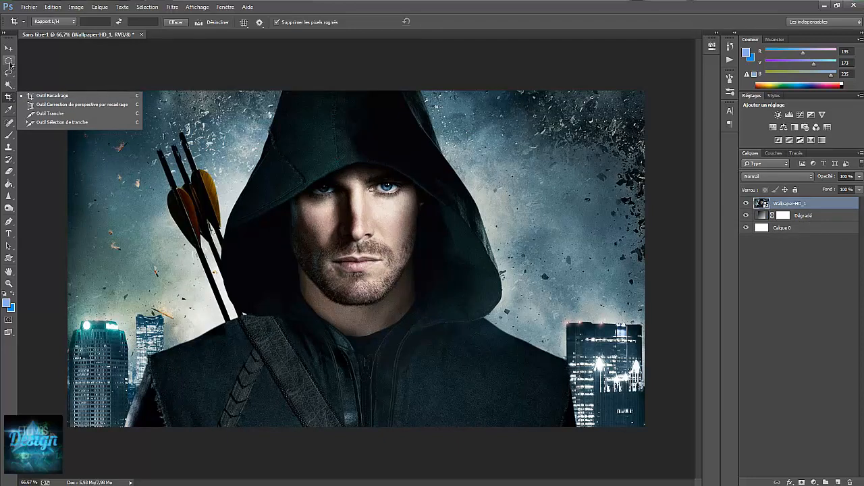
Try cropping the image to a wide rectangular marquee selection around the hooded figure, undo the crop and clear the selection.
{"action": "right_click", "coordinate": [8, 60]}
{"action": "left_click", "coordinate": [47, 58]}
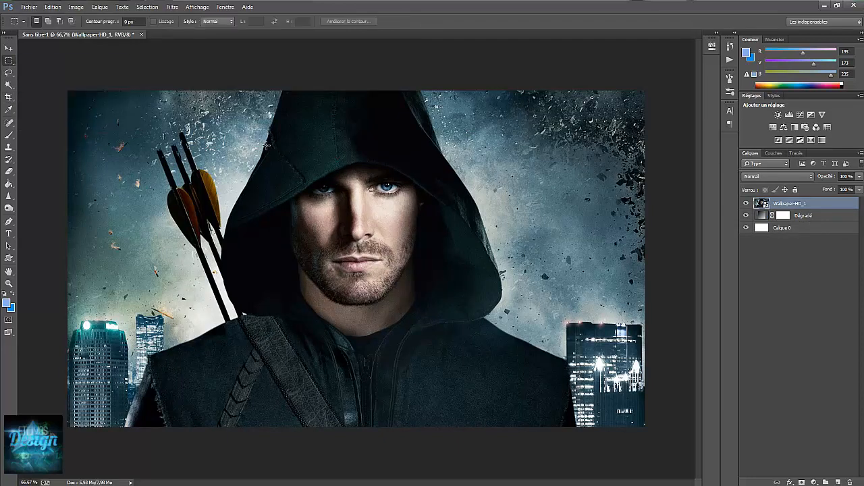
{"action": "left_click_drag", "start_coordinate": [128, 88], "coordinate": [592, 370]}
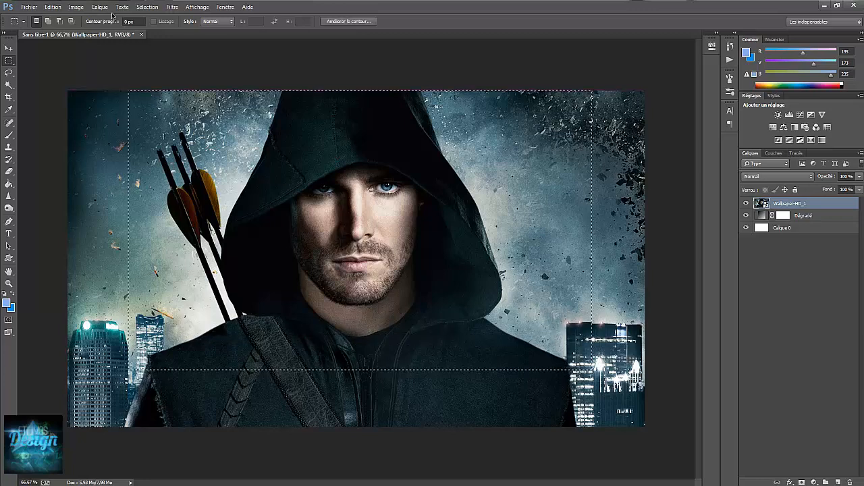
{"action": "left_click", "coordinate": [76, 7]}
{"action": "left_click", "coordinate": [117, 95]}
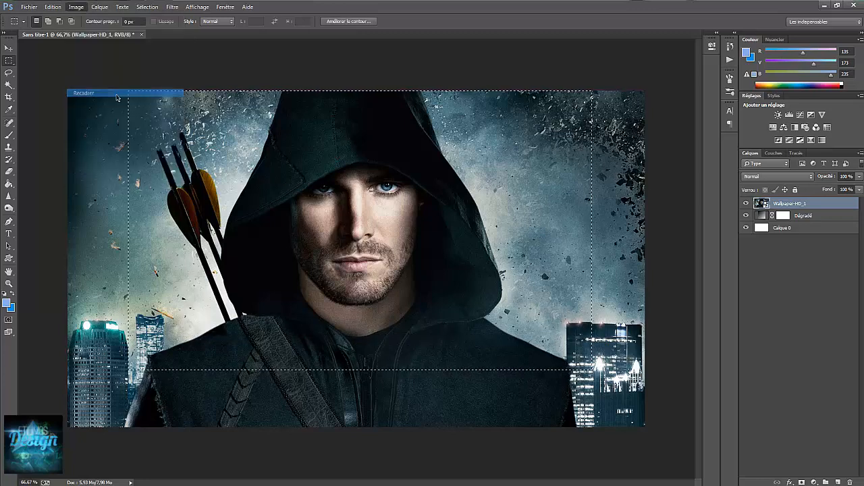
{"action": "key", "text": "ctrl+d"}
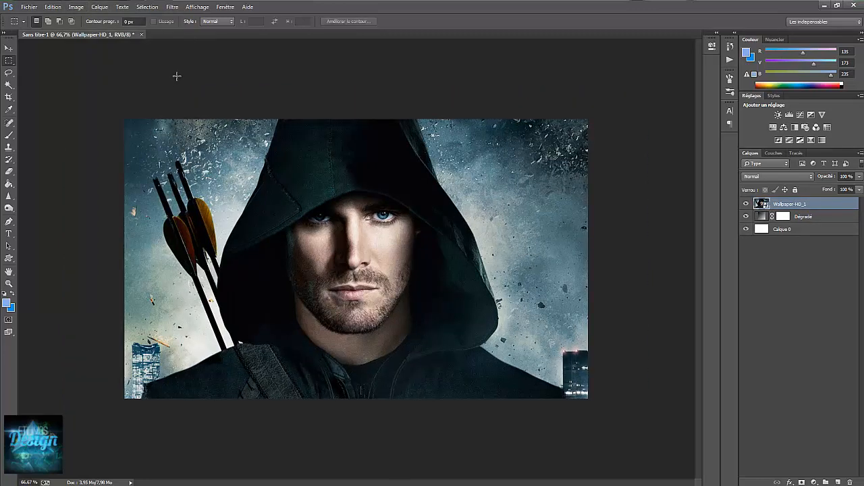
{"action": "key", "text": "ctrl+alt+z"}
{"action": "key", "text": "ctrl+alt+z"}
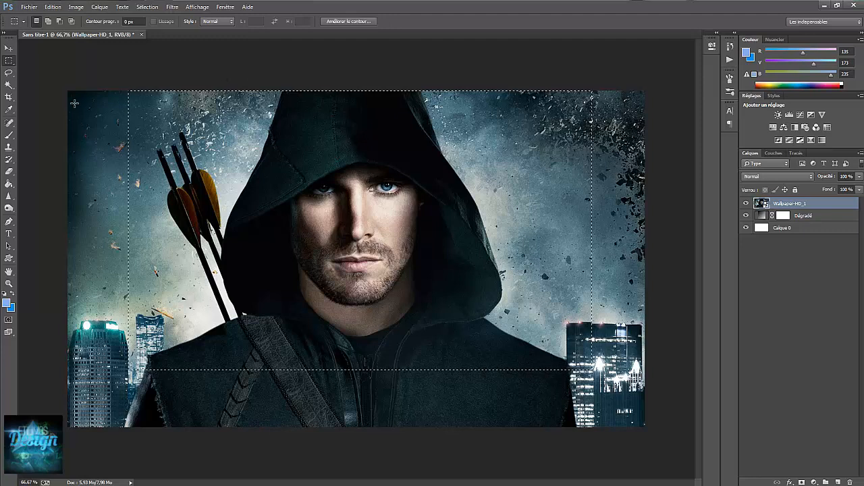
{"action": "key", "text": "ctrl+d"}
{"action": "left_click", "coordinate": [7, 99]}
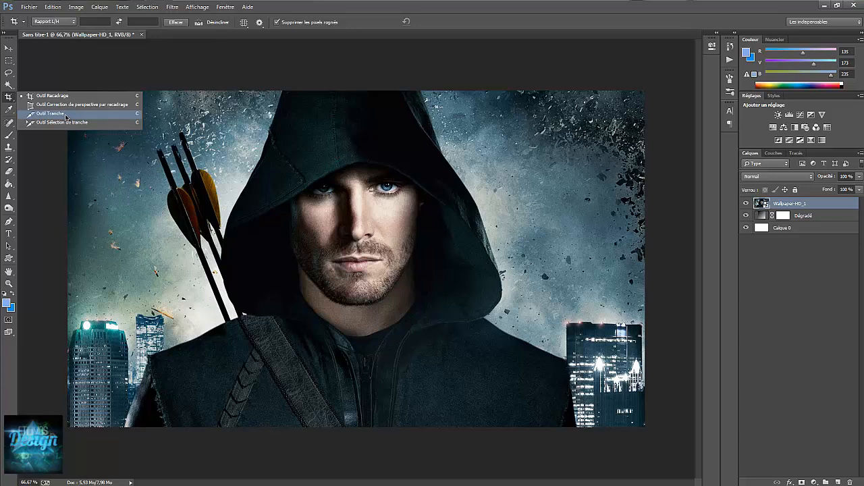
{"action": "left_click", "coordinate": [10, 103]}
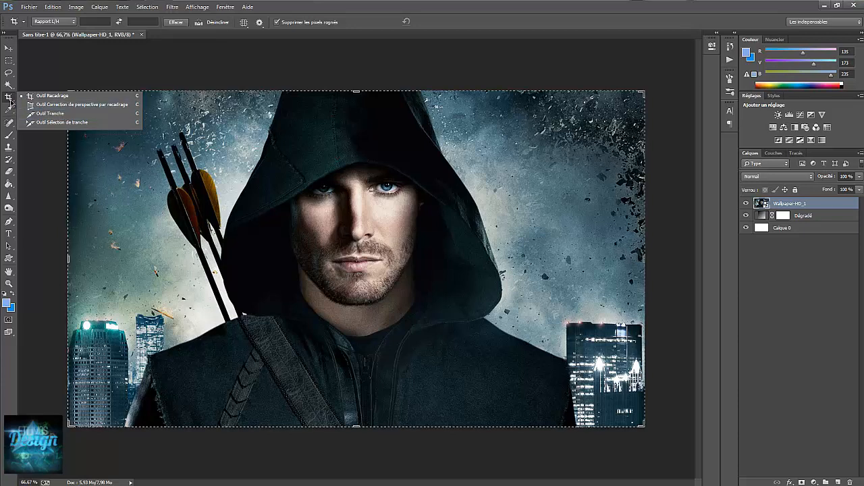
Sample the pale skin under the eye and the dark hood with the Eyedropper, and accept #051314 as the foreground colour.
{"action": "left_click", "coordinate": [9, 108]}
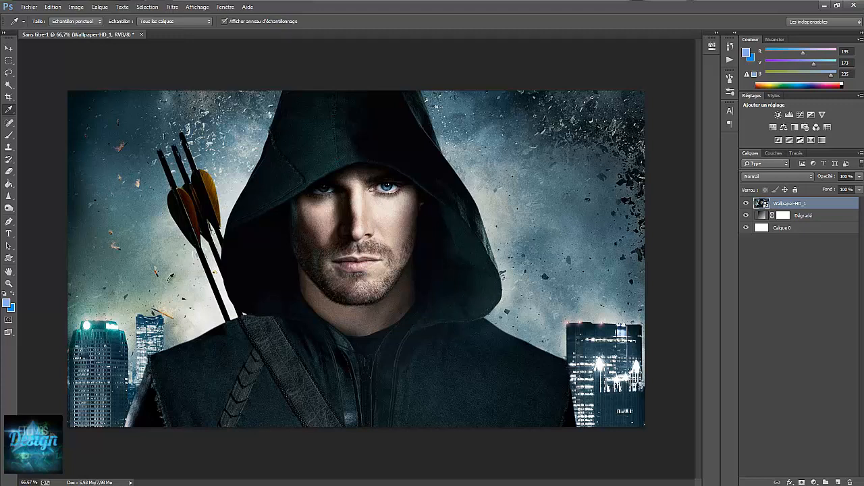
{"action": "left_click", "coordinate": [389, 206]}
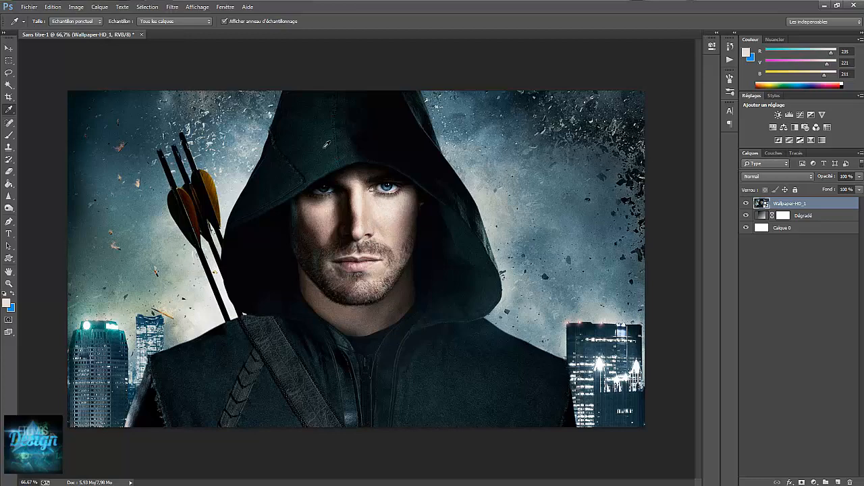
{"action": "left_click", "coordinate": [314, 120]}
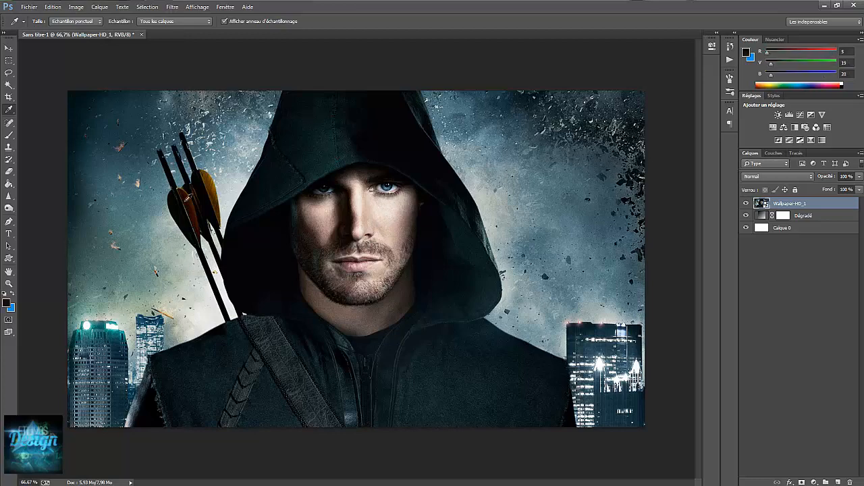
{"action": "left_click", "coordinate": [6, 304]}
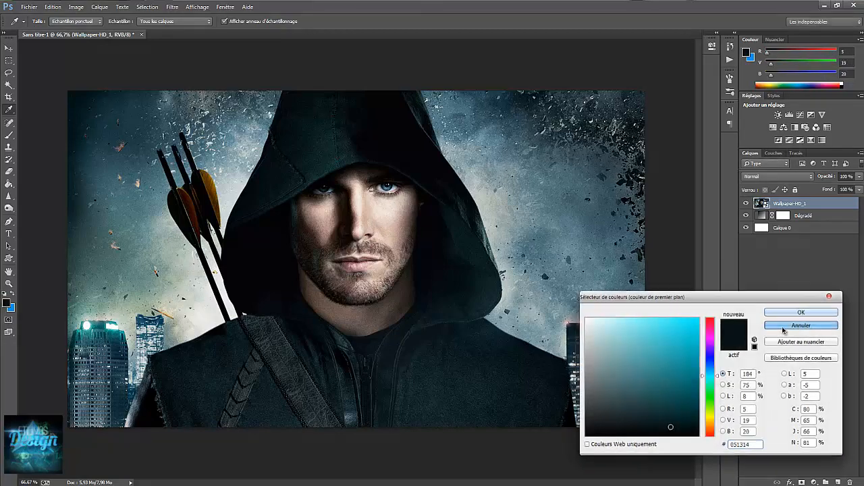
{"action": "left_click", "coordinate": [777, 311]}
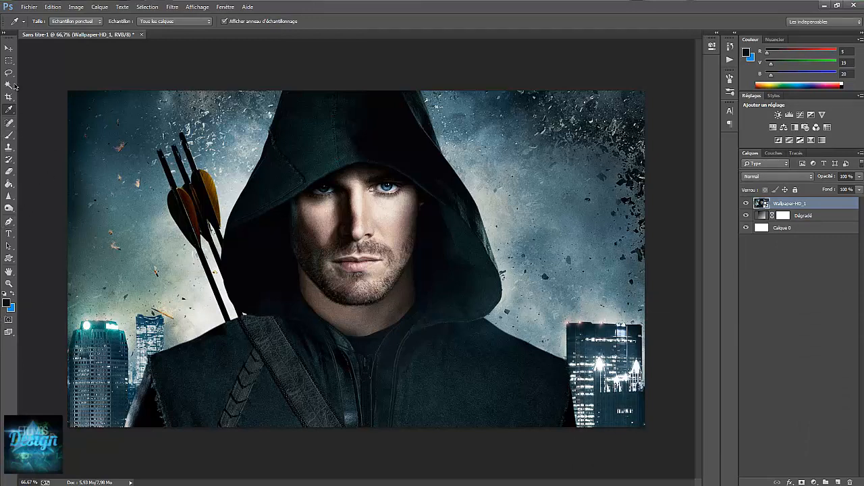
Lasso a small oval area on the shaded cheek and sample the lit cheek's pale skin tone as the foreground colour.
{"action": "left_click", "coordinate": [8, 73]}
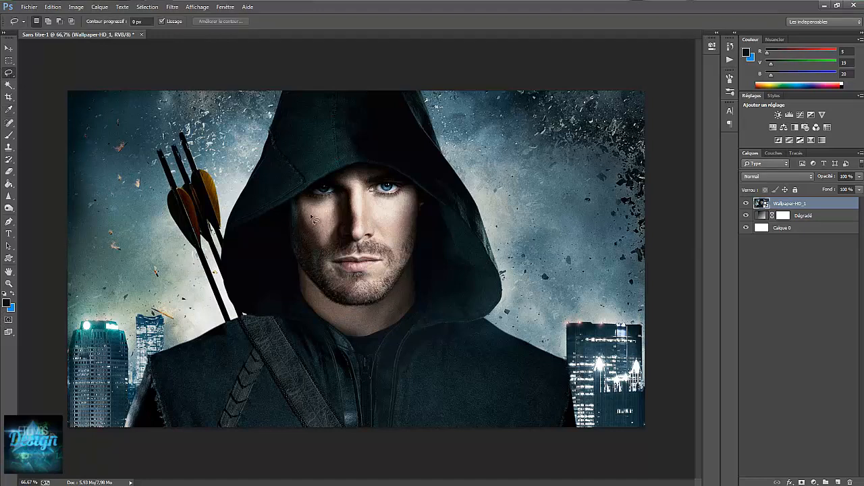
{"action": "mouse_move", "coordinate": [321, 238]}
{"action": "left_mouse_down"}
{"action": "mouse_move", "coordinate": [331, 216]}
{"action": "mouse_move", "coordinate": [318, 215]}
{"action": "left_mouse_up"}
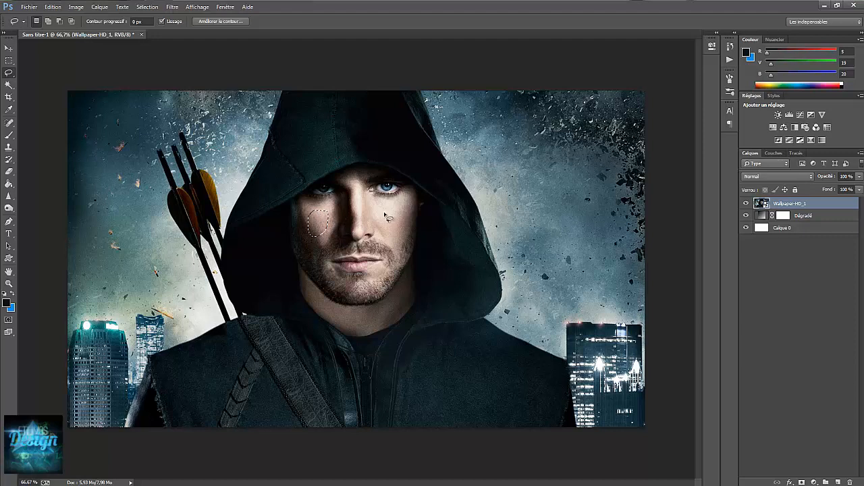
{"action": "left_click", "coordinate": [9, 109]}
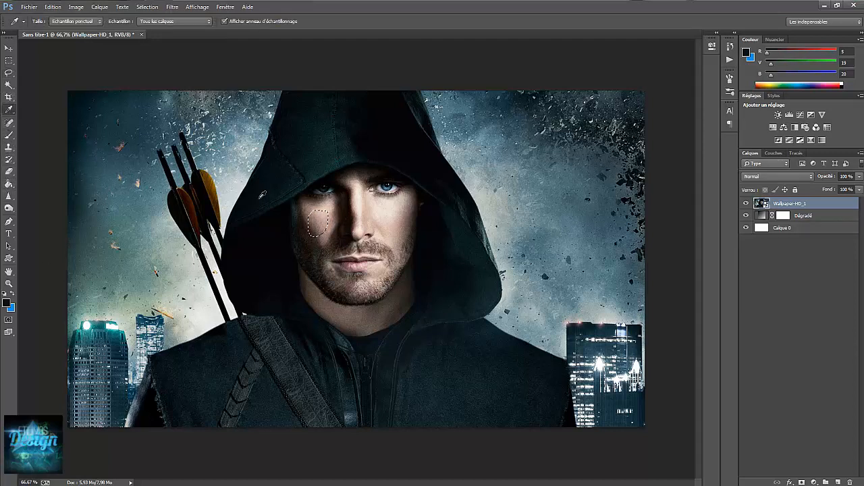
{"action": "left_click", "coordinate": [386, 212]}
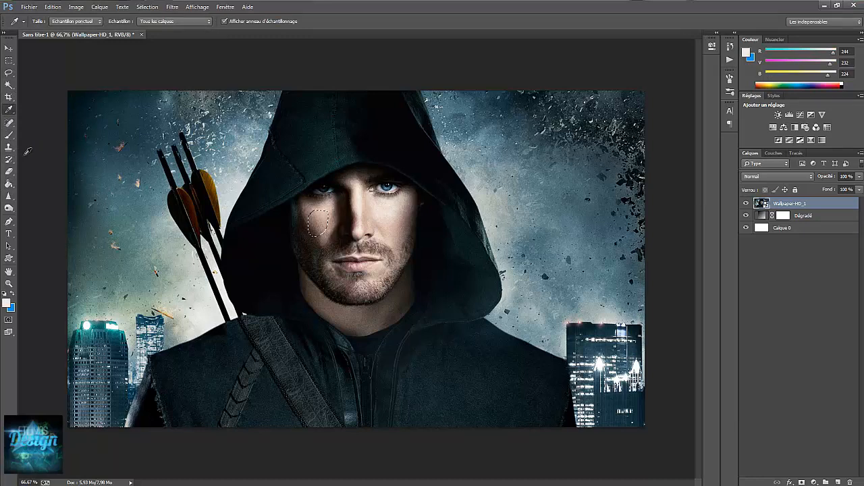
Rasterize the Wallpaper-HD_1 layer and fill the shaded cheek selection with the sampled skin tone using the Paint Bucket.
{"action": "left_click", "coordinate": [9, 184]}
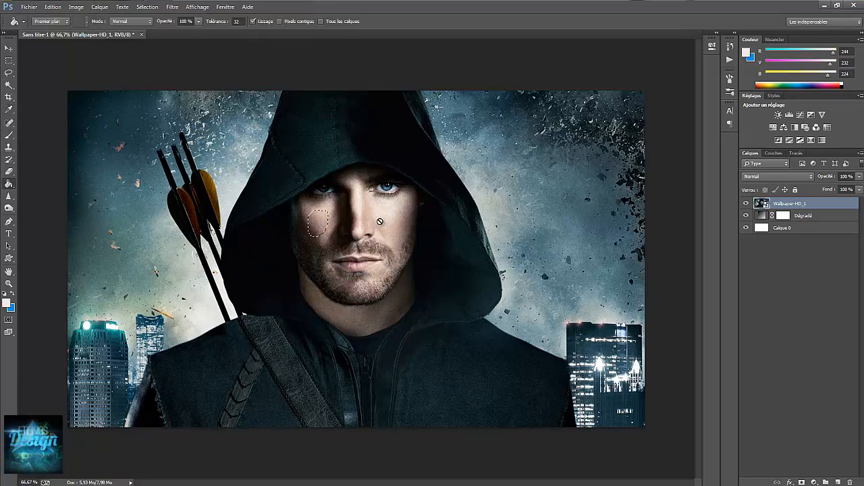
{"action": "right_click", "coordinate": [803, 208]}
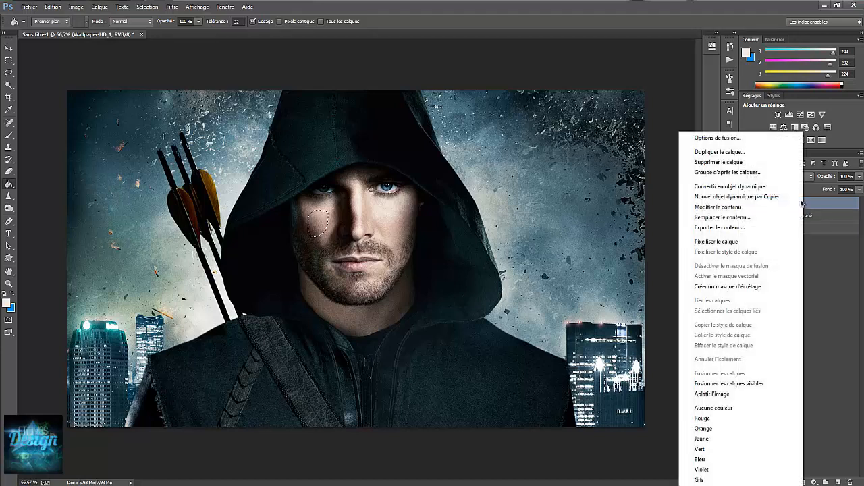
{"action": "left_click", "coordinate": [746, 241]}
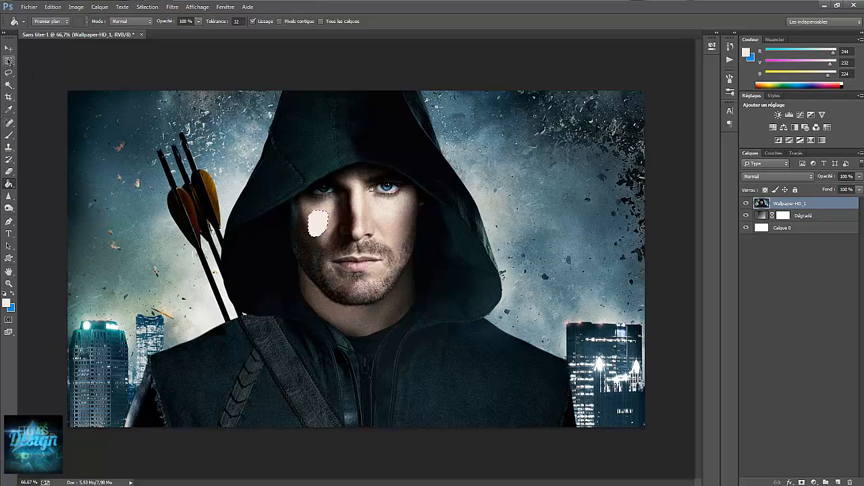
Undo the pale fill on the shaded cheek and clear the selection.
{"action": "left_click", "coordinate": [9, 60]}
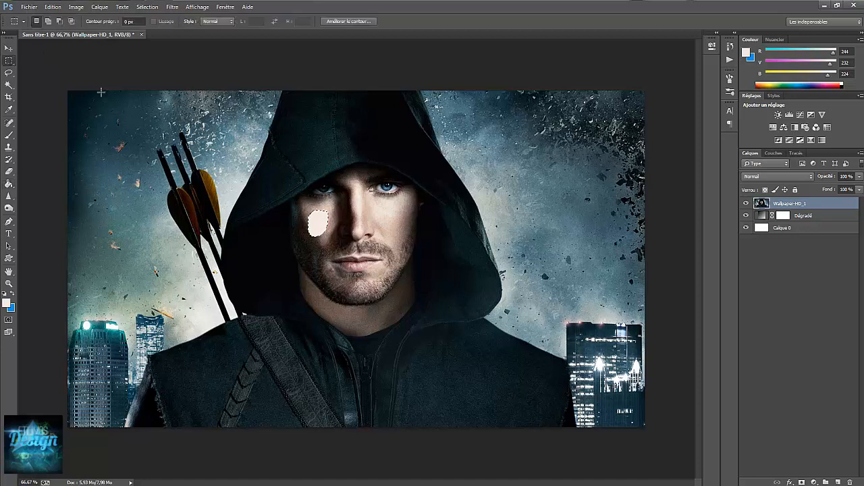
{"action": "left_click", "coordinate": [143, 108]}
{"action": "key", "text": "ctrl+z"}
{"action": "left_click", "coordinate": [203, 145]}
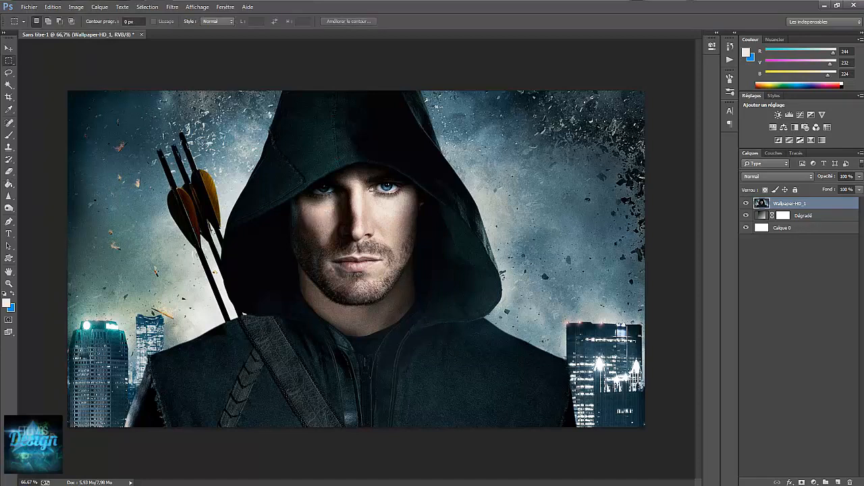
{"action": "left_click", "coordinate": [8, 110]}
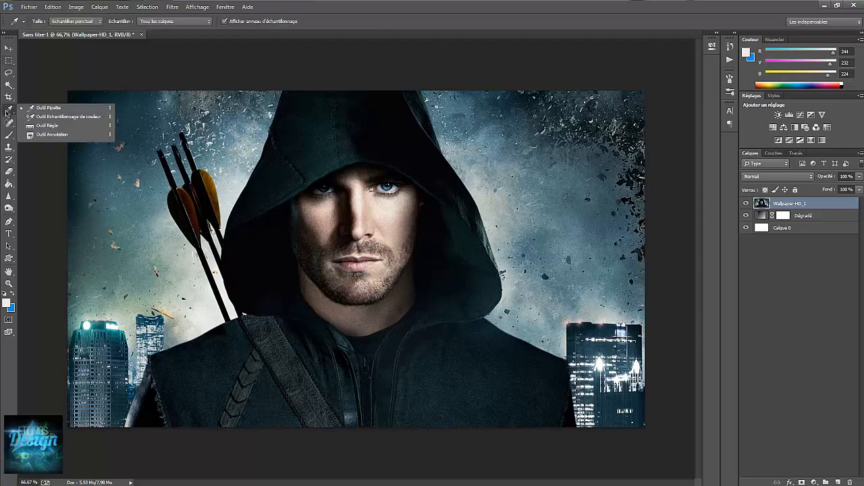
{"action": "left_click", "coordinate": [6, 113]}
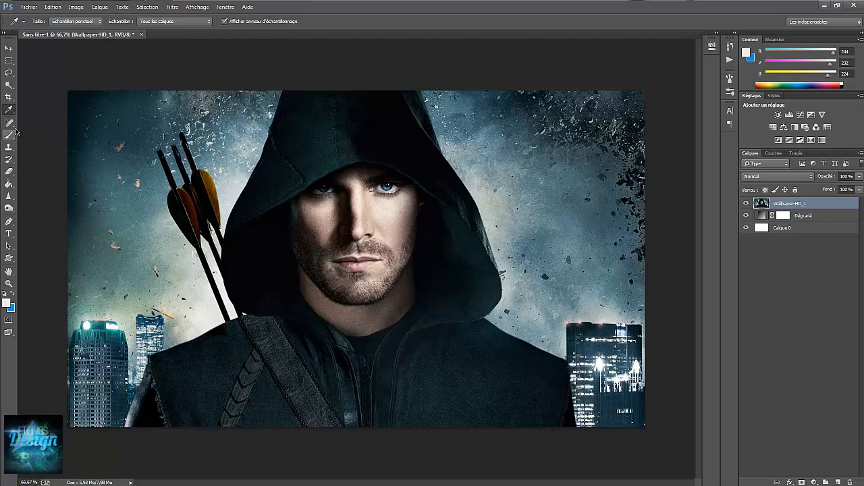
Enlarge the Spot Healing Brush to 34 px and retouch a spot on the lit cheek.
{"action": "left_click", "coordinate": [10, 123]}
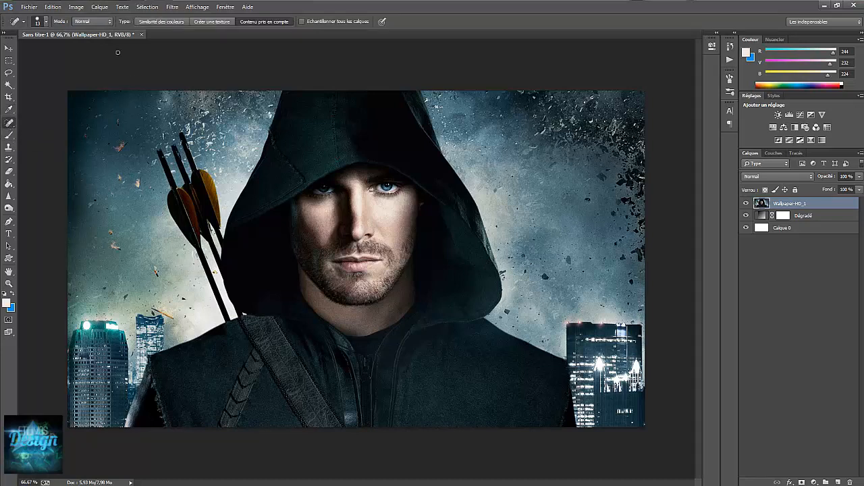
{"action": "left_click", "coordinate": [45, 21]}
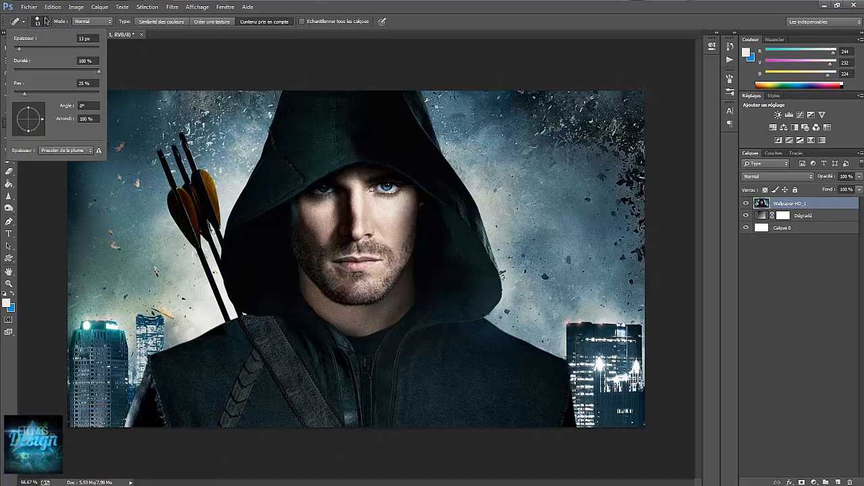
{"action": "left_click", "coordinate": [23, 50]}
{"action": "left_click", "coordinate": [46, 22]}
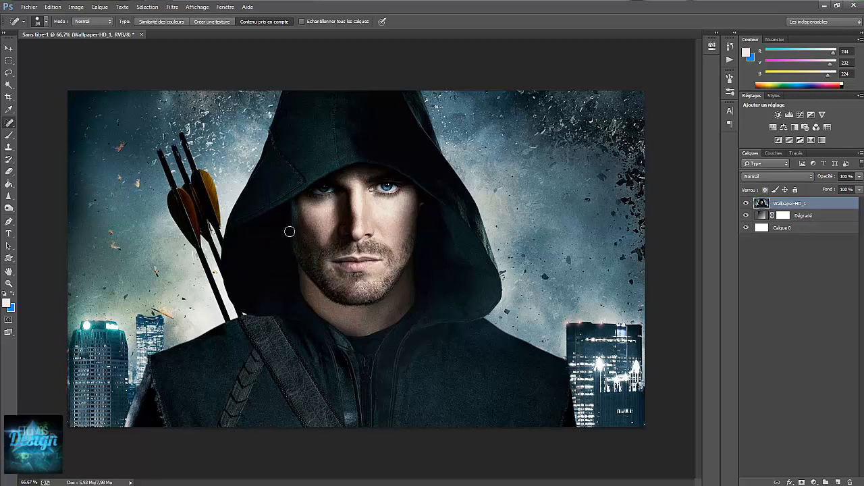
{"action": "left_click", "coordinate": [389, 220]}
Try the Patch tool in Destination mode by outlining small areas on the lit cheek and the jacket, and clear the selection.
{"action": "right_click", "coordinate": [11, 123]}
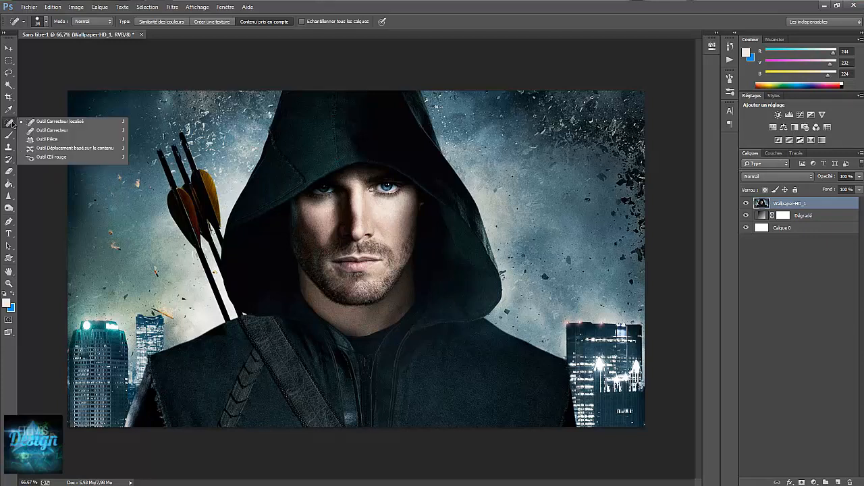
{"action": "left_click", "coordinate": [61, 139]}
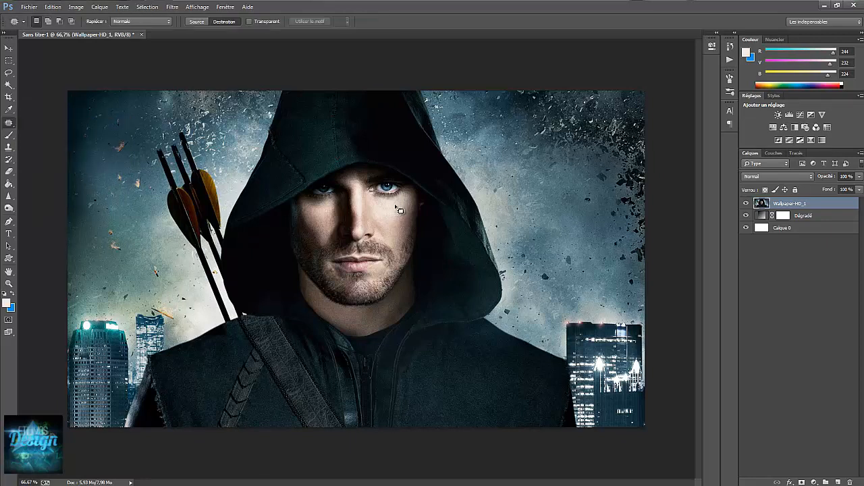
{"action": "mouse_move", "coordinate": [397, 206]}
{"action": "left_mouse_down"}
{"action": "mouse_move", "coordinate": [389, 220]}
{"action": "mouse_move", "coordinate": [405, 215]}
{"action": "mouse_move", "coordinate": [397, 205]}
{"action": "mouse_move", "coordinate": [392, 233]}
{"action": "left_mouse_up"}
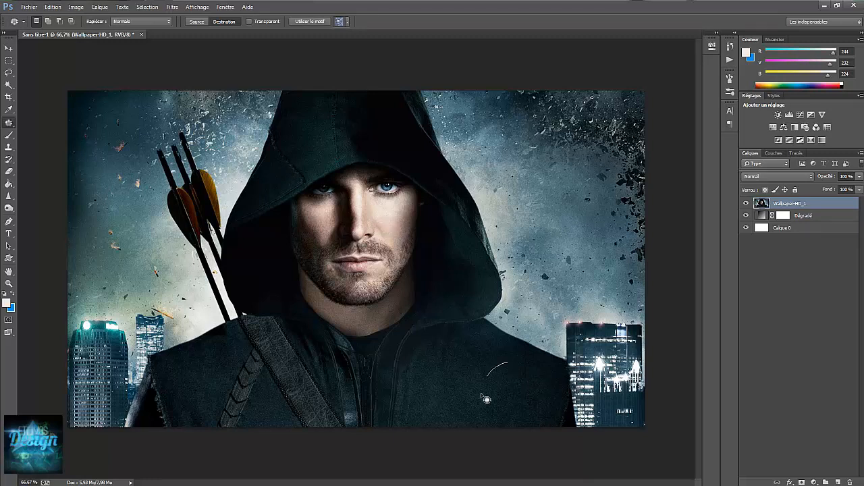
{"action": "left_click_drag", "start_coordinate": [391, 228], "coordinate": [388, 217]}
{"action": "left_click", "coordinate": [9, 61]}
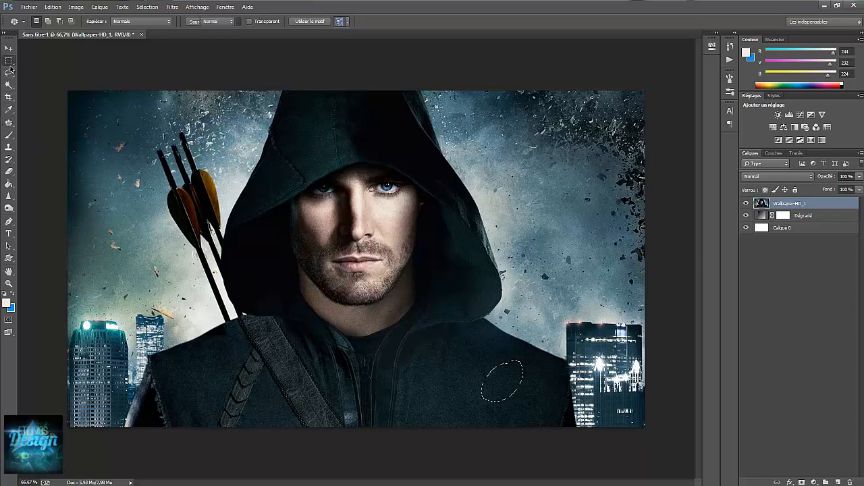
{"action": "left_click", "coordinate": [51, 124]}
With the foreground and background colours swapped, paint blue Brush strokes across the lit cheek and undo them.
{"action": "left_click", "coordinate": [13, 138]}
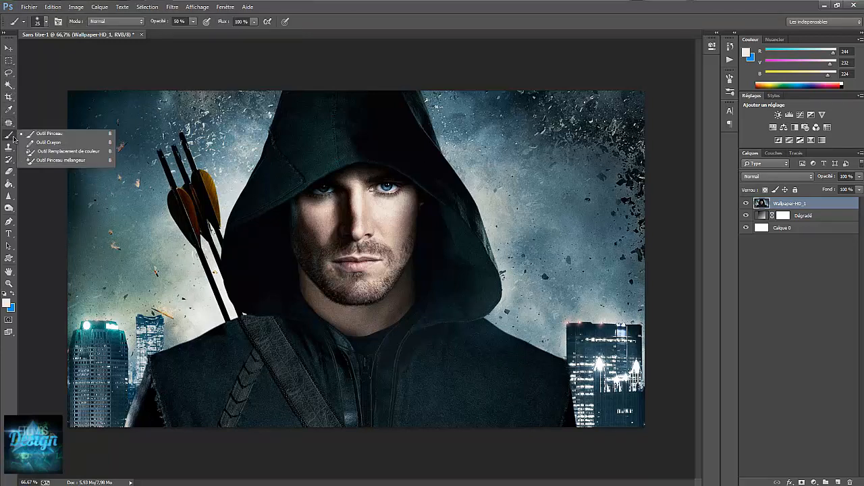
{"action": "left_click", "coordinate": [48, 134]}
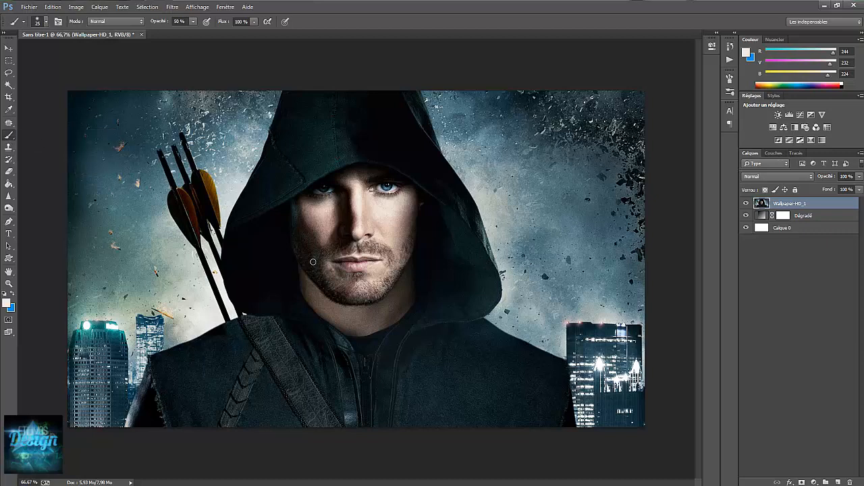
{"action": "left_click", "coordinate": [15, 294]}
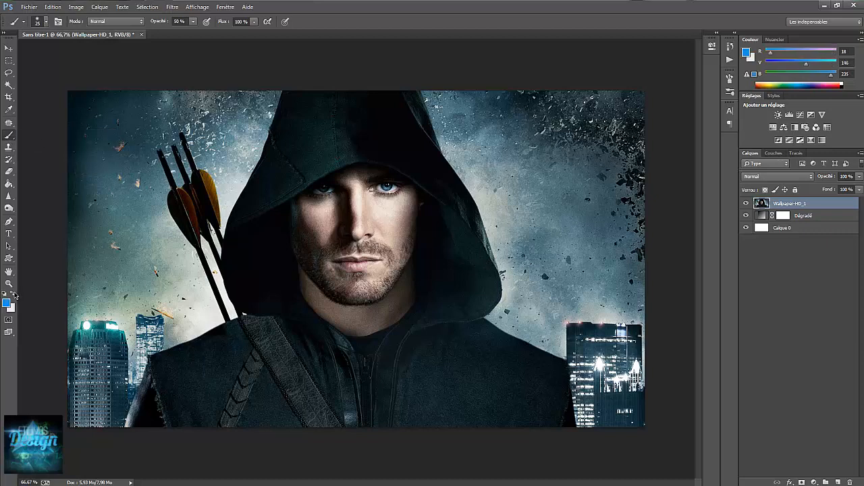
{"action": "mouse_move", "coordinate": [377, 222]}
{"action": "left_mouse_down"}
{"action": "mouse_move", "coordinate": [404, 228]}
{"action": "mouse_move", "coordinate": [367, 227]}
{"action": "mouse_move", "coordinate": [378, 205]}
{"action": "left_mouse_up"}
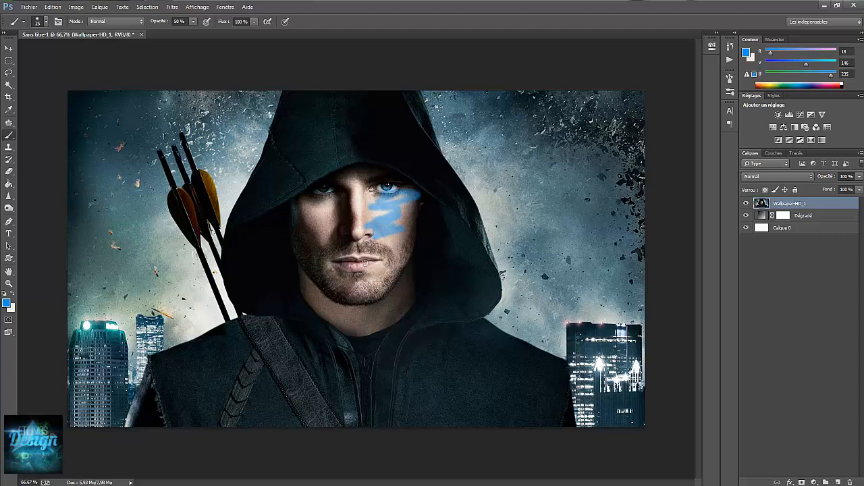
{"action": "key", "text": "ctrl+z"}
Try the Pencil tool with blue strokes on the lit cheek at 1 px and at 90 px, undoing each stroke.
{"action": "left_click", "coordinate": [9, 135]}
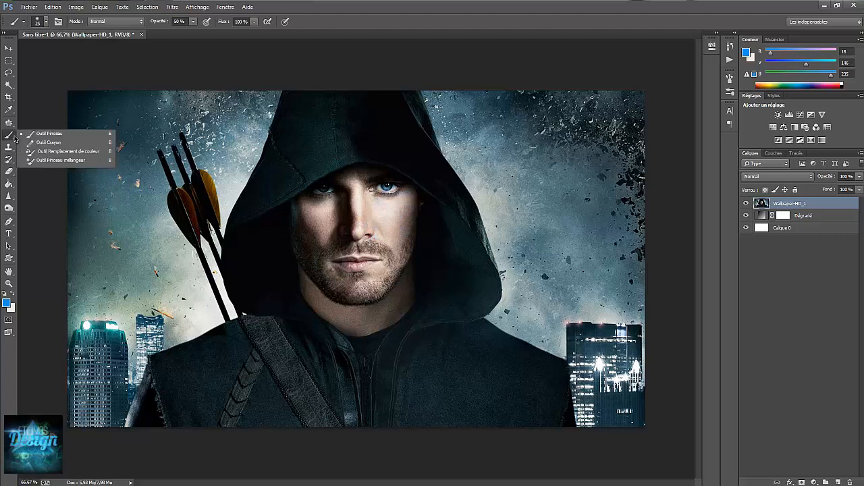
{"action": "left_click", "coordinate": [49, 144]}
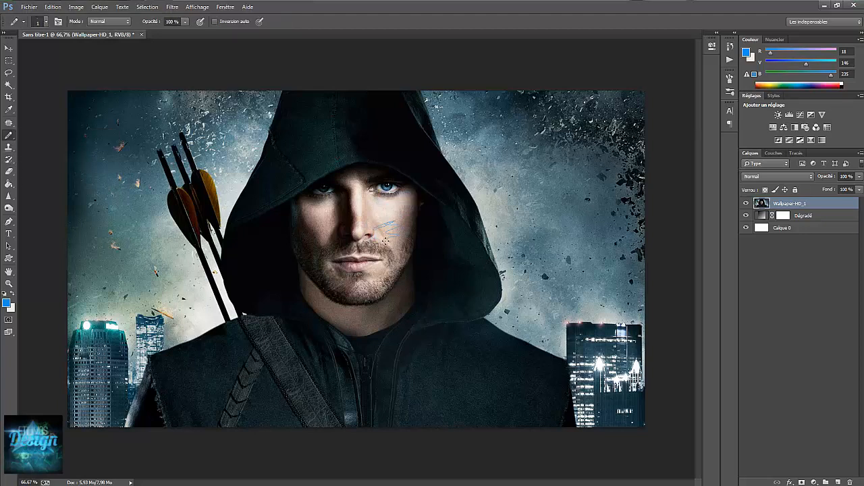
{"action": "key", "text": "ctrl+z"}
{"action": "left_click", "coordinate": [46, 22]}
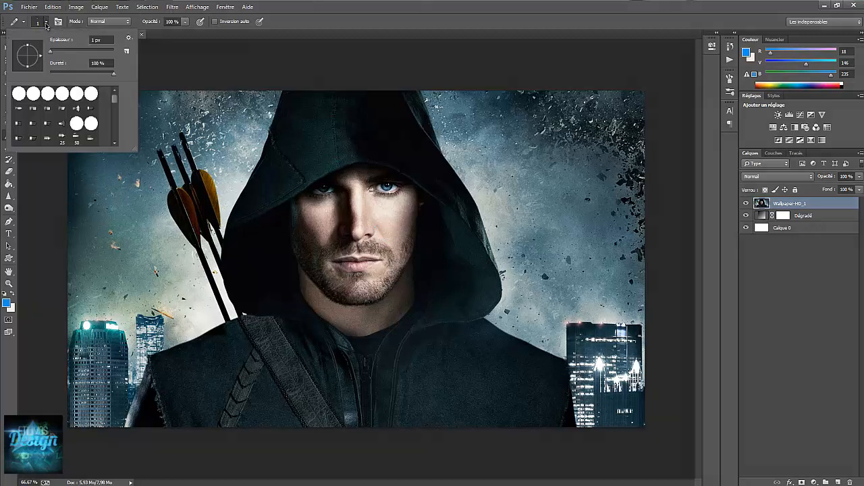
{"action": "left_click_drag", "start_coordinate": [69, 53], "coordinate": [79, 53]}
{"action": "left_click_drag", "start_coordinate": [383, 216], "coordinate": [395, 236]}
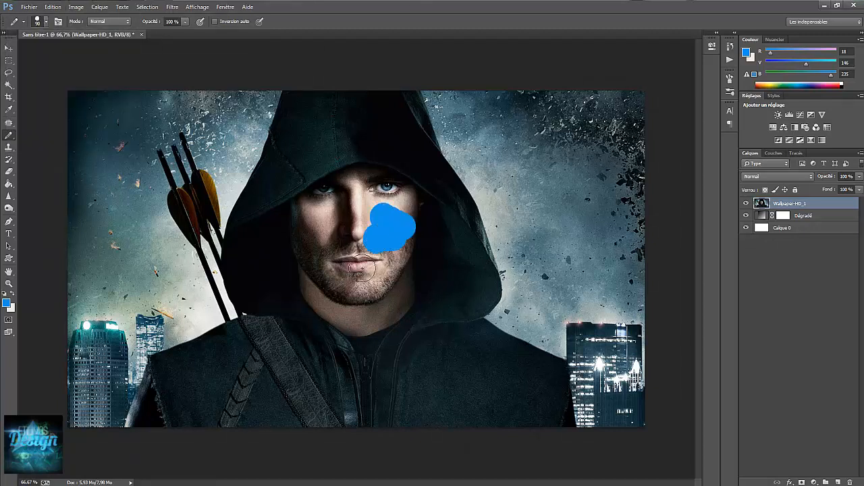
{"action": "key", "text": "ctrl+z"}
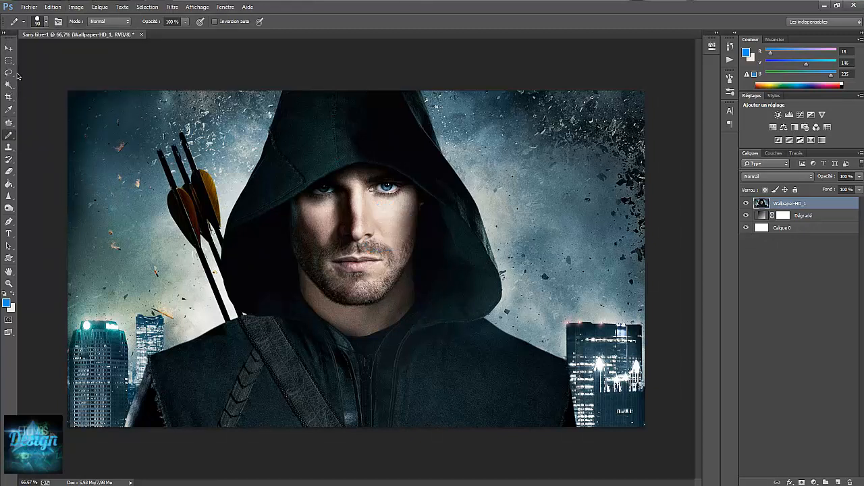
Set the Pencil tool's size to 5 px.
{"action": "left_click", "coordinate": [46, 23]}
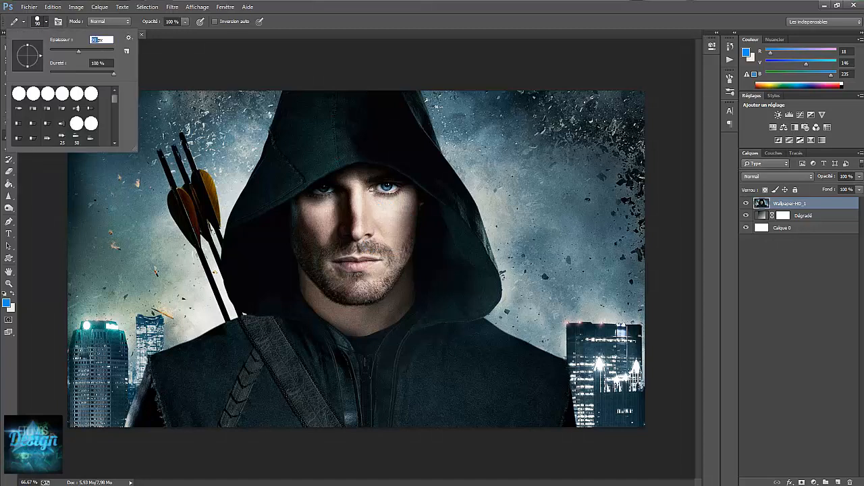
{"action": "type", "text": "5"}
{"action": "left_click", "coordinate": [5, 139]}
{"action": "right_click", "coordinate": [8, 137]}
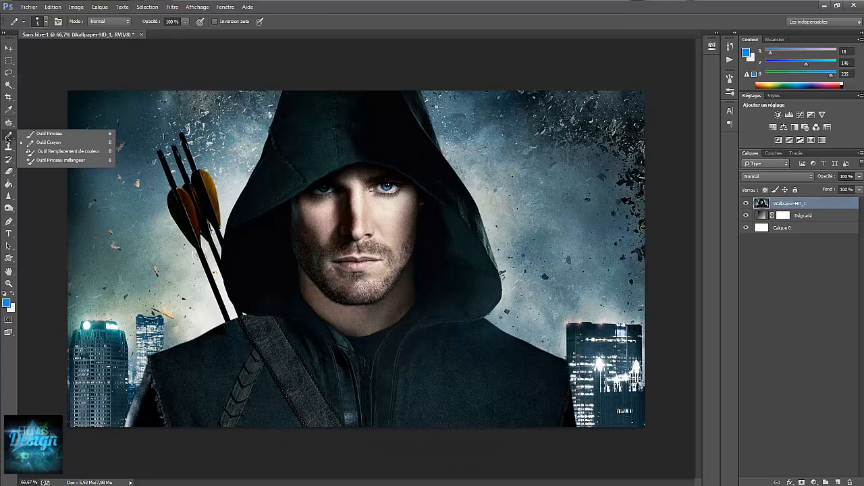
{"action": "left_click", "coordinate": [9, 140]}
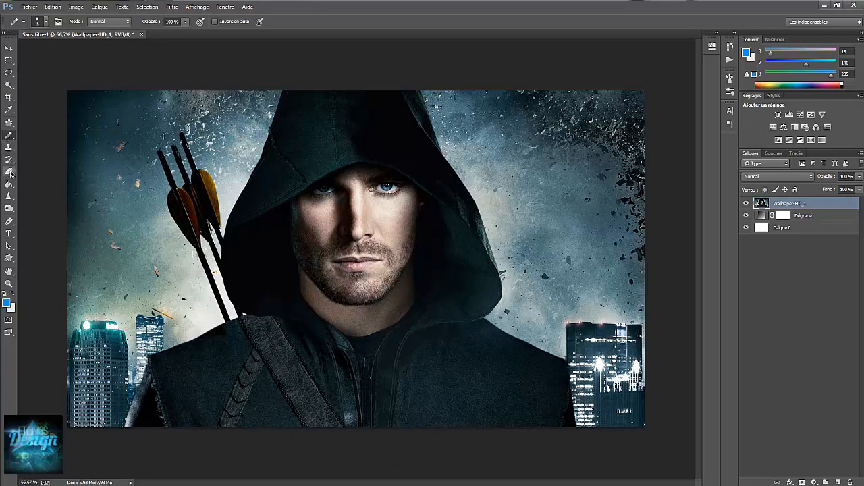
Try the Eraser in Forme mode at 91% opacity on the lit cheek and undo the stroke.
{"action": "left_click", "coordinate": [9, 172]}
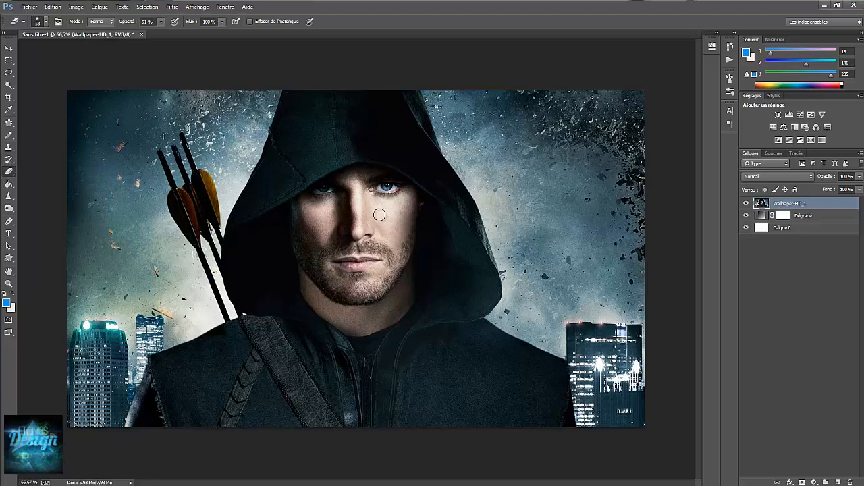
{"action": "mouse_move", "coordinate": [381, 215]}
{"action": "left_mouse_down"}
{"action": "mouse_move", "coordinate": [412, 225]}
{"action": "mouse_move", "coordinate": [389, 239]}
{"action": "left_mouse_up"}
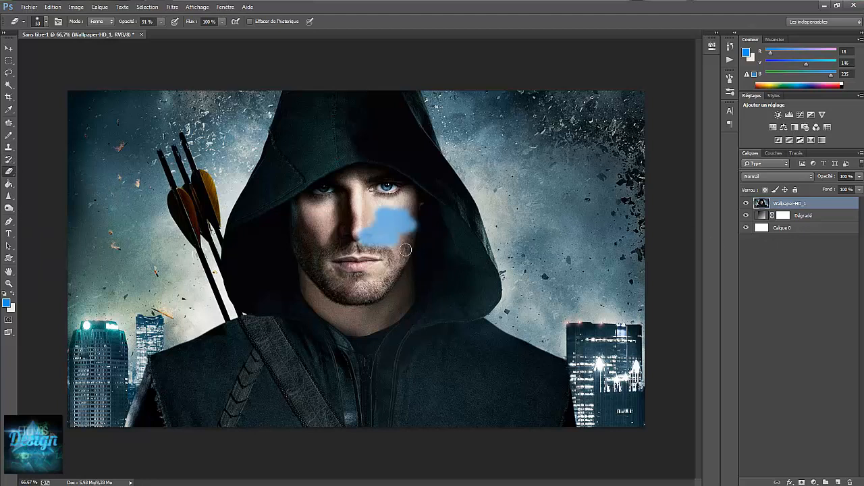
{"action": "left_click", "coordinate": [97, 23]}
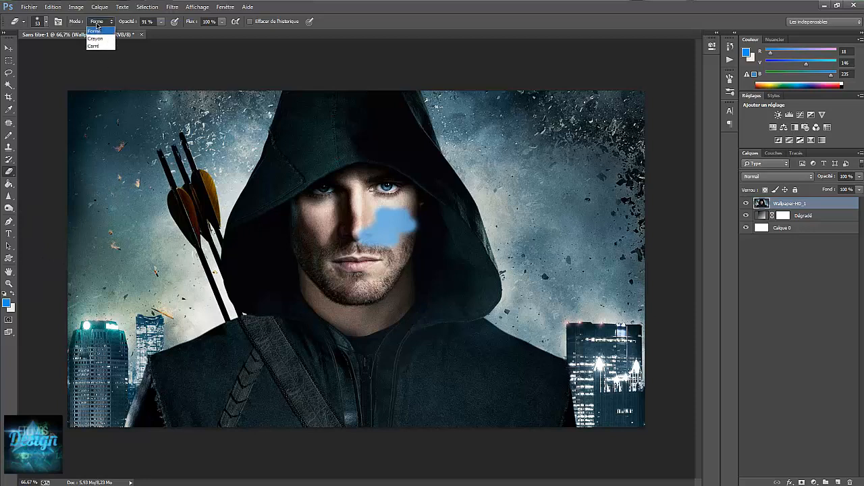
{"action": "left_click", "coordinate": [97, 27]}
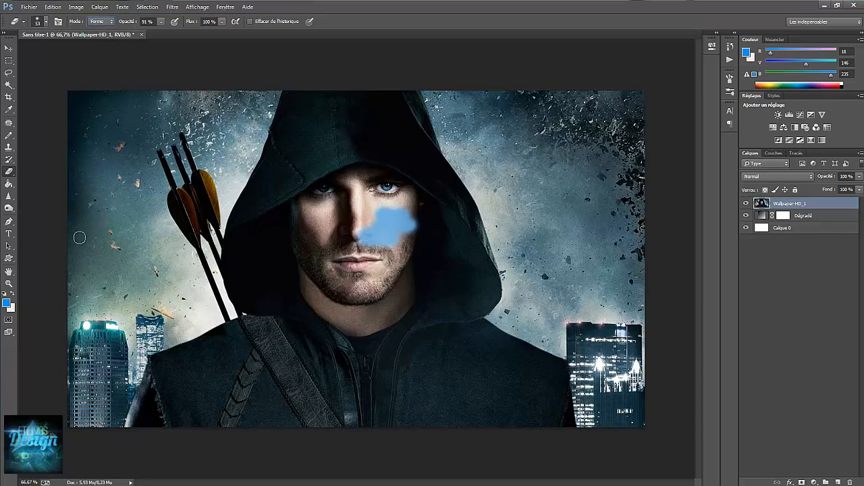
{"action": "key", "text": "ctrl+z"}
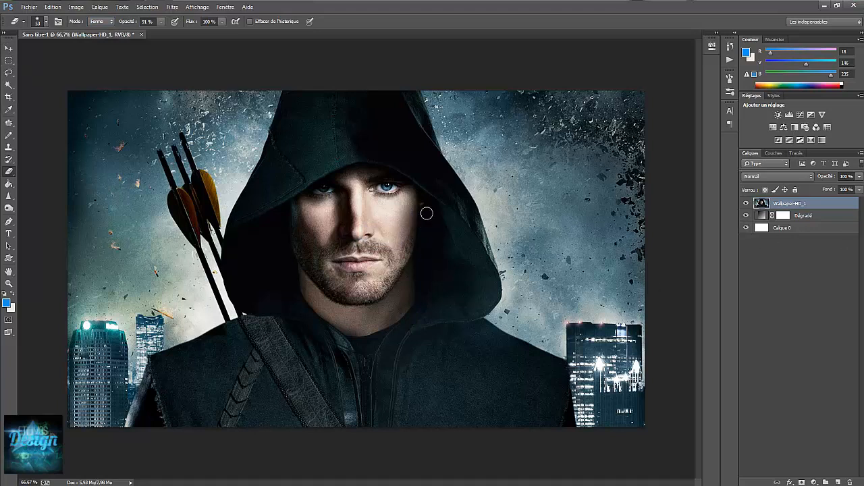
Try Eraser strokes across the nose and cheeks, undo them, and toggle the Wallpaper-HD_1 layer's visibility off and on.
{"action": "mouse_move", "coordinate": [426, 214]}
{"action": "left_mouse_down"}
{"action": "mouse_move", "coordinate": [399, 208]}
{"action": "mouse_move", "coordinate": [415, 224]}
{"action": "mouse_move", "coordinate": [339, 237]}
{"action": "mouse_move", "coordinate": [377, 222]}
{"action": "mouse_move", "coordinate": [364, 203]}
{"action": "left_mouse_up"}
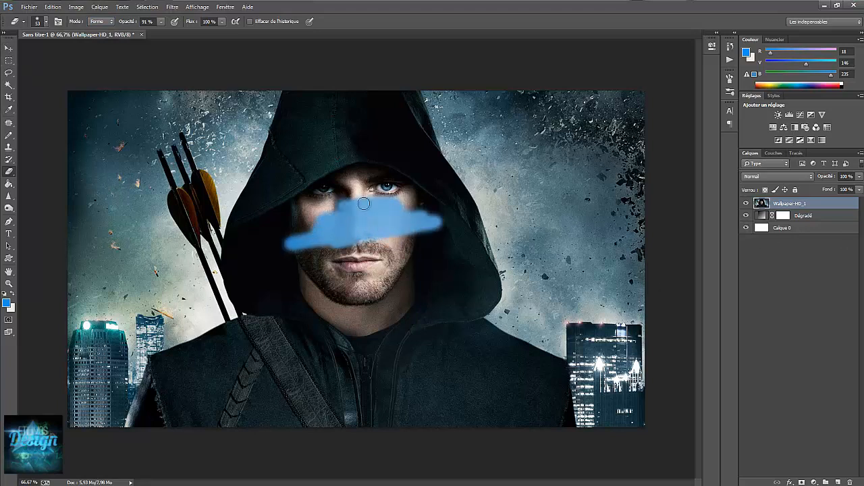
{"action": "key", "text": "ctrl+z"}
{"action": "left_click", "coordinate": [746, 203]}
{"action": "left_click", "coordinate": [746, 203]}
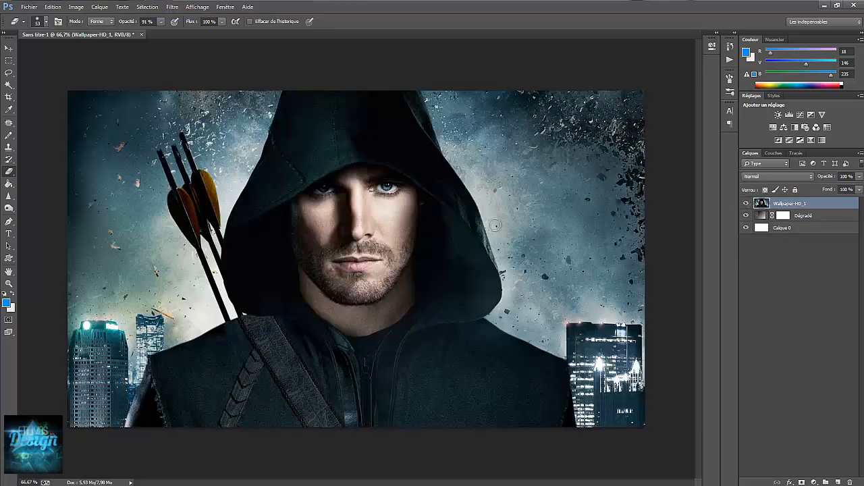
{"action": "mouse_move", "coordinate": [392, 240]}
{"action": "left_mouse_down"}
{"action": "mouse_move", "coordinate": [399, 214]}
{"action": "mouse_move", "coordinate": [384, 216]}
{"action": "mouse_move", "coordinate": [392, 208]}
{"action": "mouse_move", "coordinate": [365, 233]}
{"action": "left_mouse_up"}
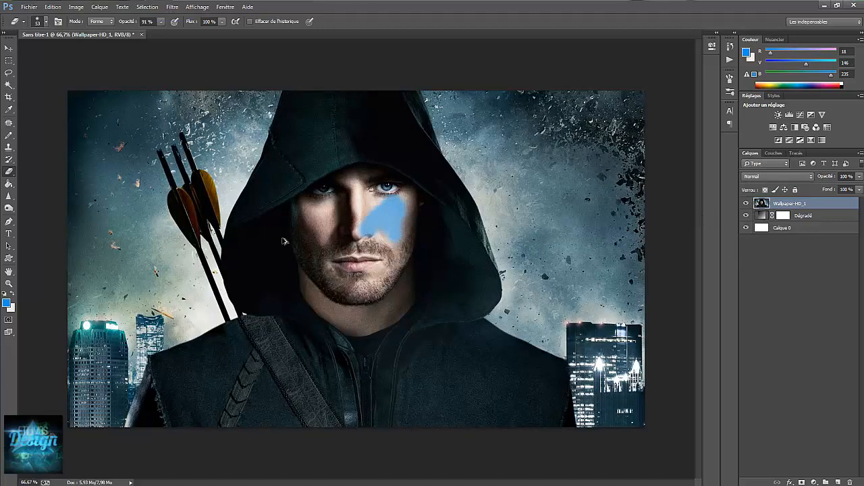
{"action": "key", "text": "ctrl+z"}
Select a rectangle around the face and try Paint Bucket fills in blue on the dark hood and the pale background, undoing both.
{"action": "left_click", "coordinate": [9, 184]}
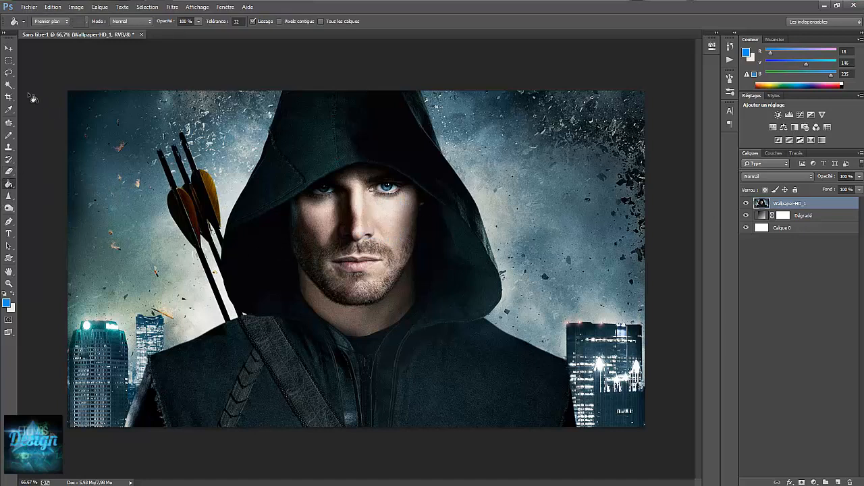
{"action": "left_click", "coordinate": [9, 60]}
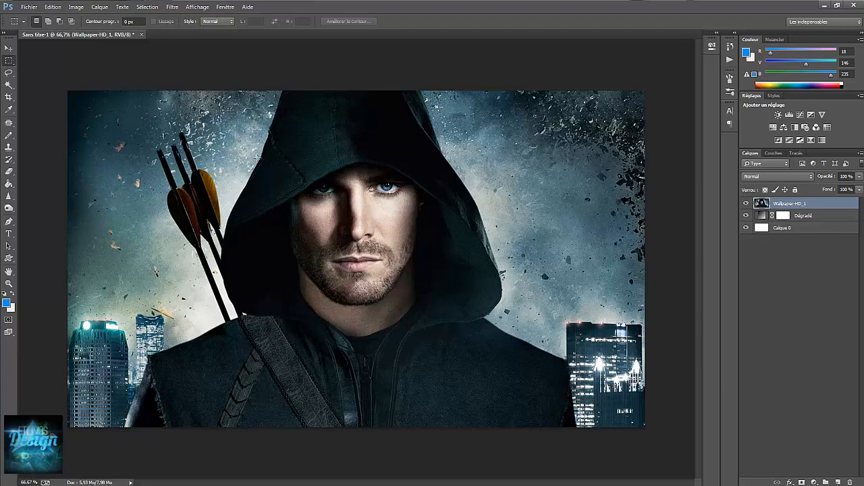
{"action": "left_click_drag", "start_coordinate": [256, 156], "coordinate": [533, 363]}
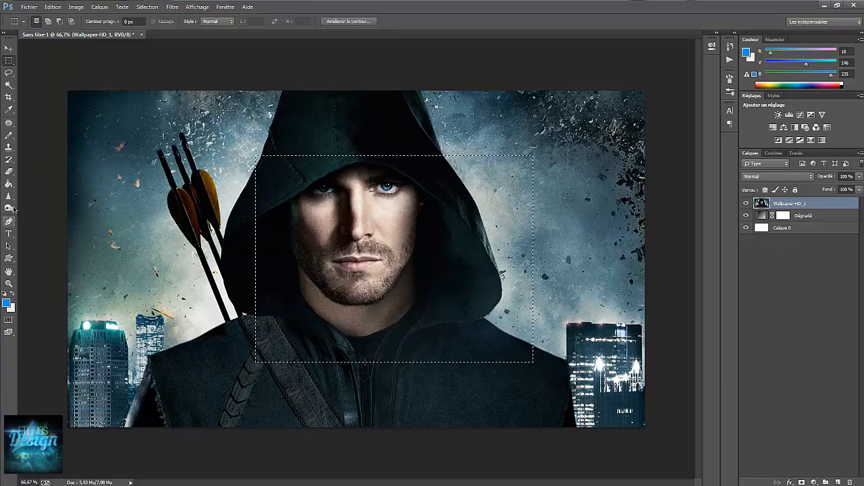
{"action": "left_click", "coordinate": [9, 184]}
{"action": "left_click", "coordinate": [451, 275]}
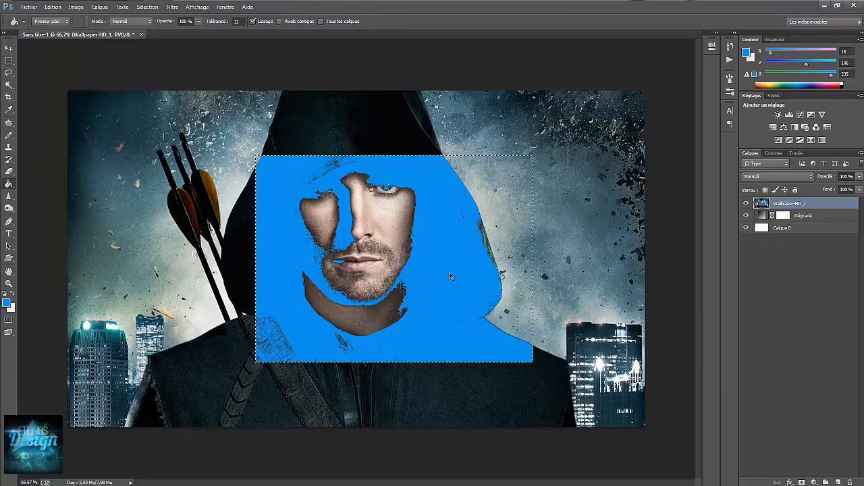
{"action": "key", "text": "ctrl+z"}
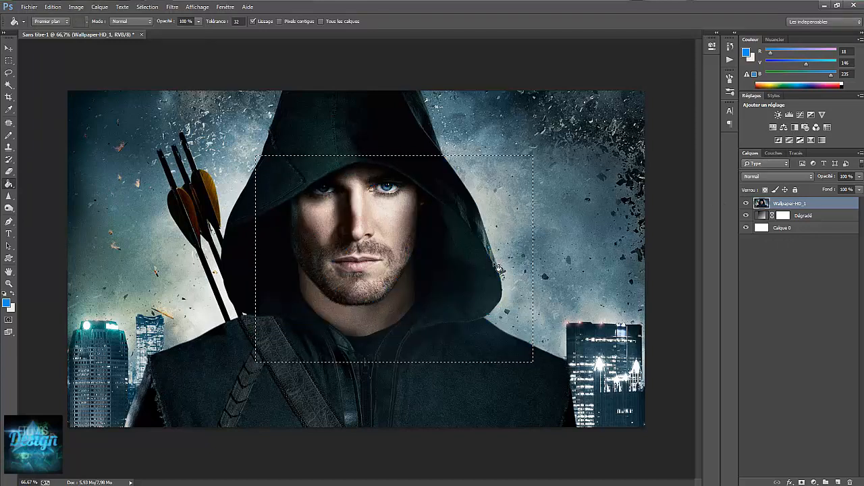
{"action": "left_click", "coordinate": [506, 208]}
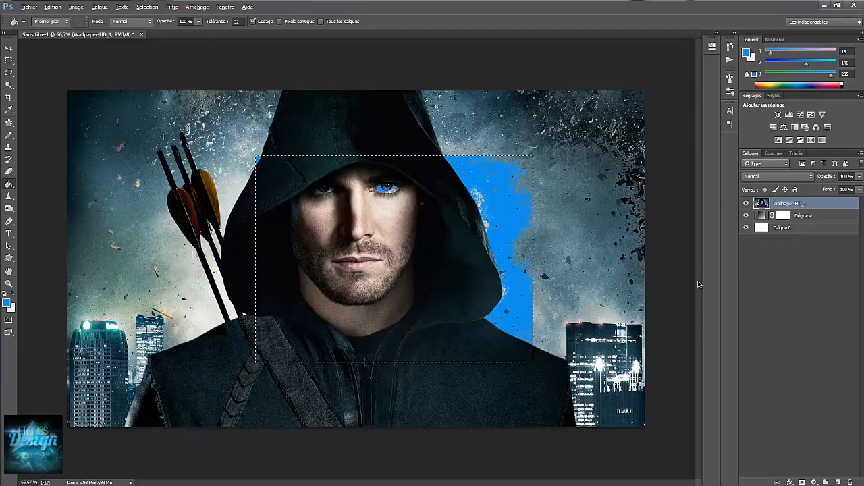
{"action": "key", "text": "ctrl+z"}
Fill the rectangular selection with blue on a new layer and clear the selection.
{"action": "left_click", "coordinate": [838, 482]}
{"action": "left_click", "coordinate": [452, 258]}
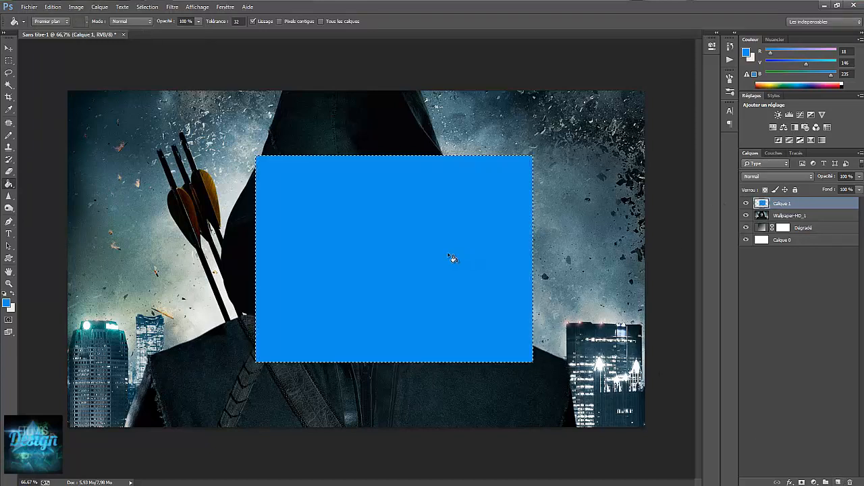
{"action": "left_click", "coordinate": [9, 60]}
{"action": "key", "text": "ctrl+d"}
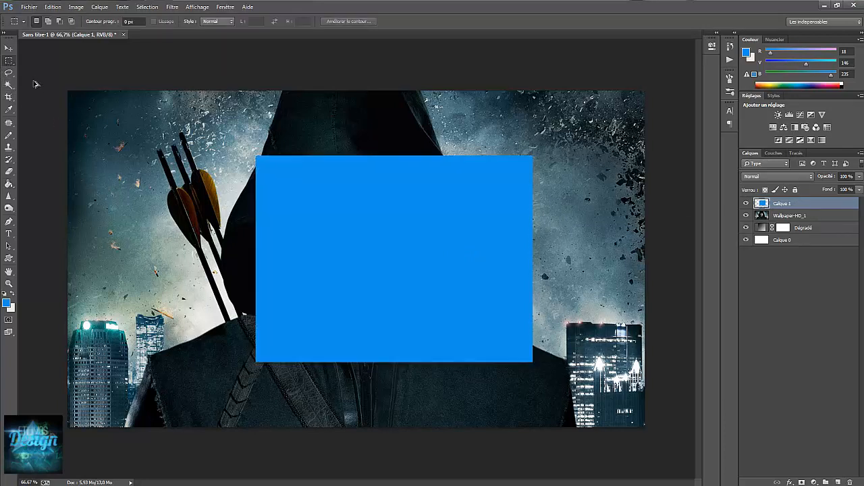
Undo the deselection, the blue fill, the new layer and the rectangular selection.
{"action": "key", "text": "ctrl+alt+z"}
{"action": "key", "text": "ctrl+alt+z"}
{"action": "key", "text": "ctrl+alt+z"}
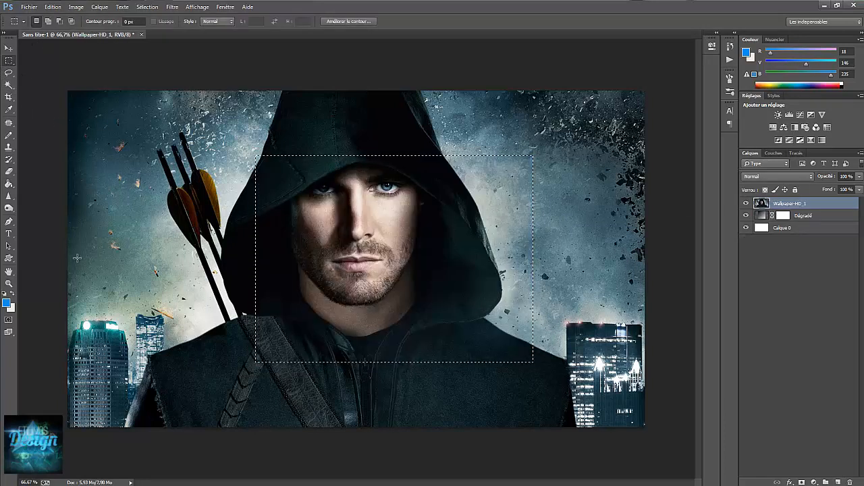
{"action": "key", "text": "ctrl+alt+z"}
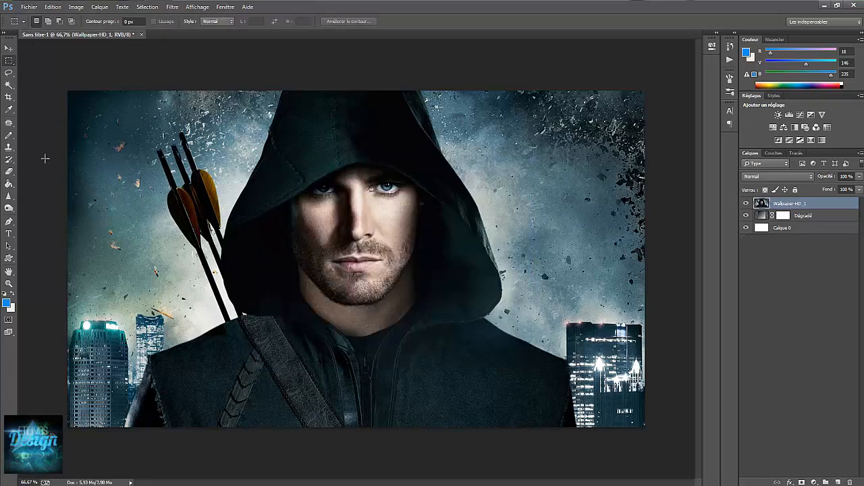
Switch to the Smudge tool and replace it with the Blur tool.
{"action": "left_click", "coordinate": [10, 196]}
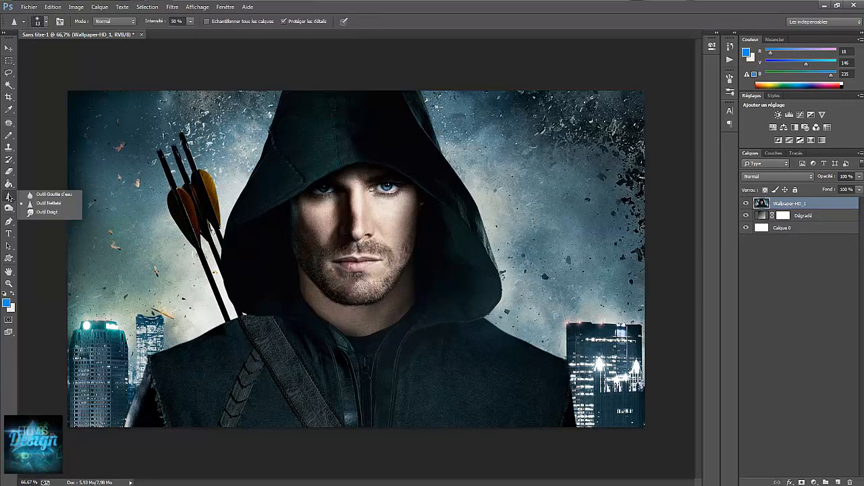
{"action": "left_click", "coordinate": [49, 212]}
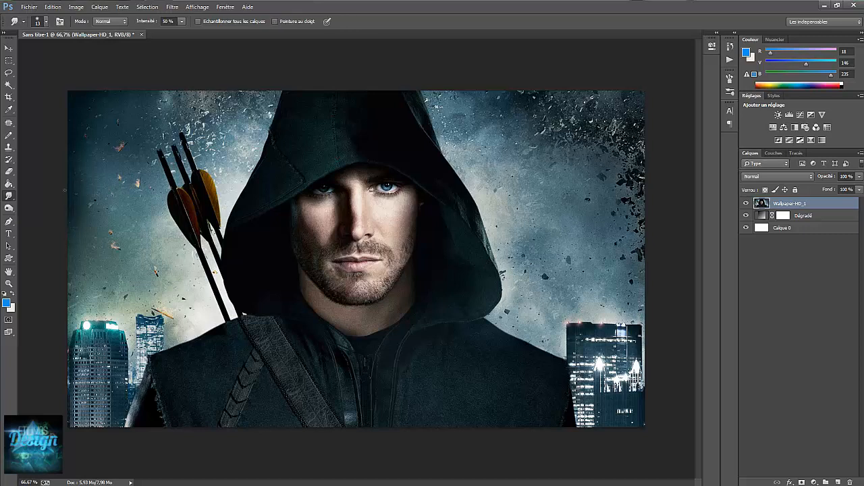
{"action": "left_click", "coordinate": [9, 196]}
{"action": "left_click", "coordinate": [30, 196]}
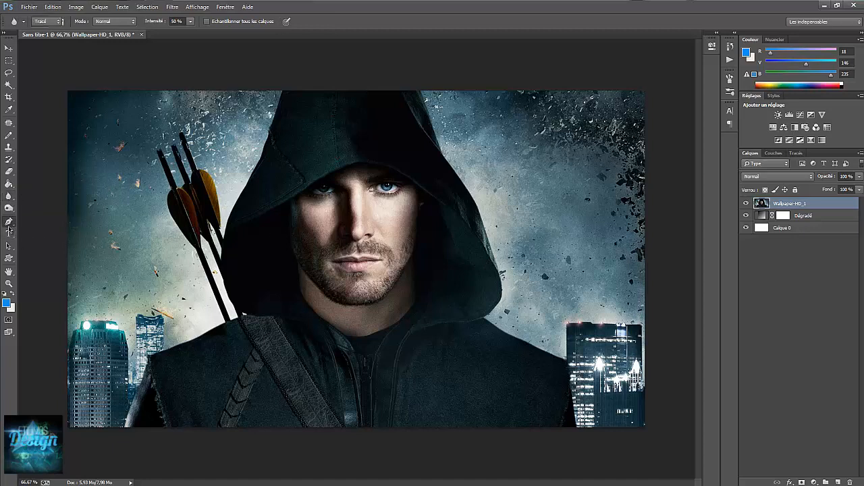
Outline the hood's lower corner above the shoulder with a small Pen path.
{"action": "left_click", "coordinate": [9, 221]}
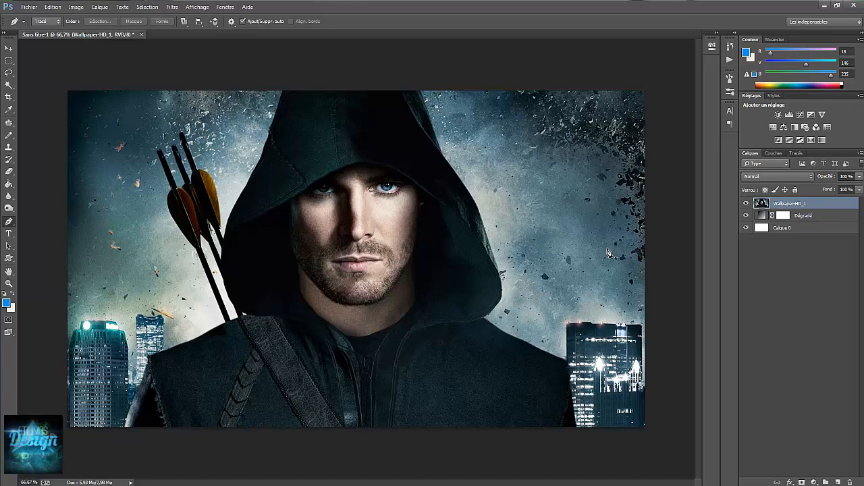
{"action": "key", "text": "ctrl+plus"}
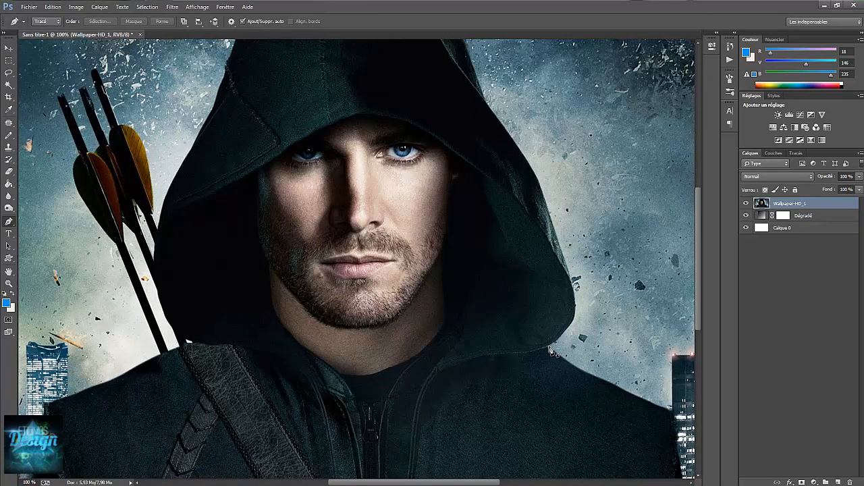
{"action": "left_click", "coordinate": [557, 345]}
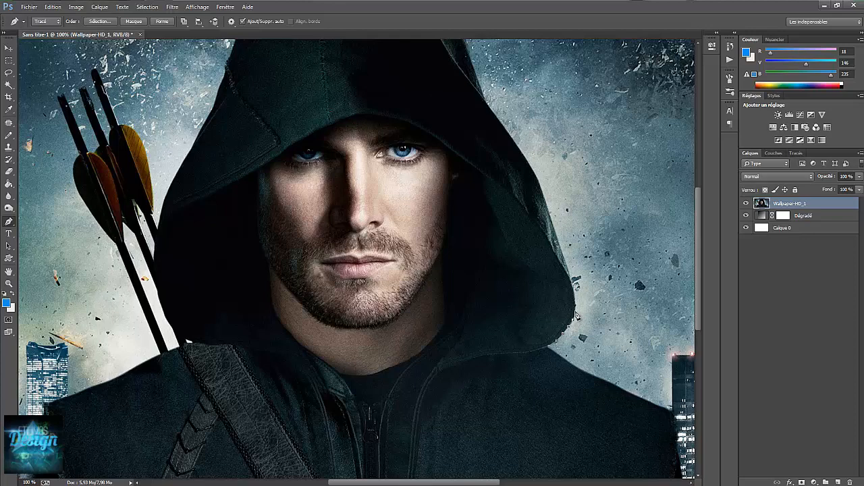
{"action": "left_click", "coordinate": [574, 310]}
{"action": "left_click", "coordinate": [538, 312]}
Convert the hood-corner path into a new anti-aliased selection with a 0 px feather and activate the Rectangular Marquee tool.
{"action": "right_click", "coordinate": [552, 330]}
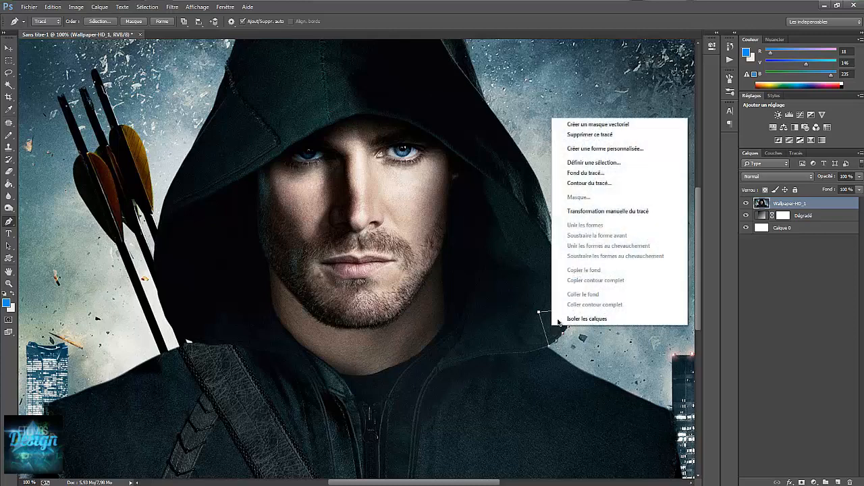
{"action": "left_click", "coordinate": [589, 163]}
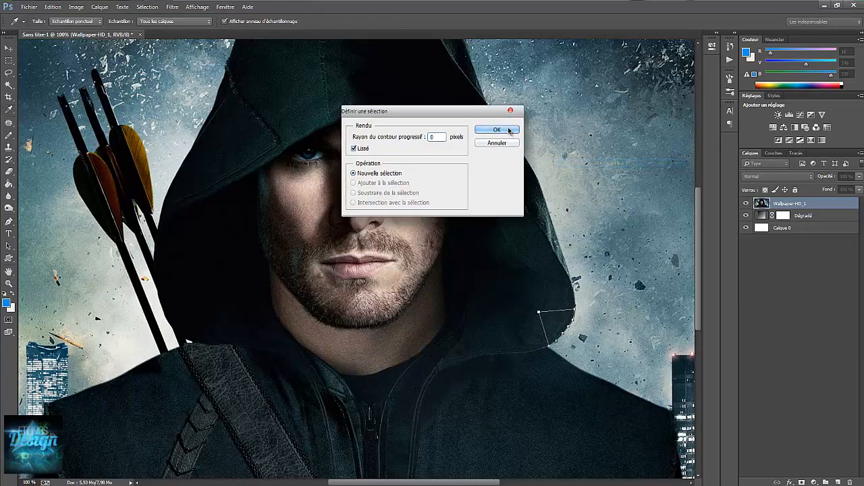
{"action": "left_click", "coordinate": [507, 130]}
{"action": "left_click", "coordinate": [7, 60]}
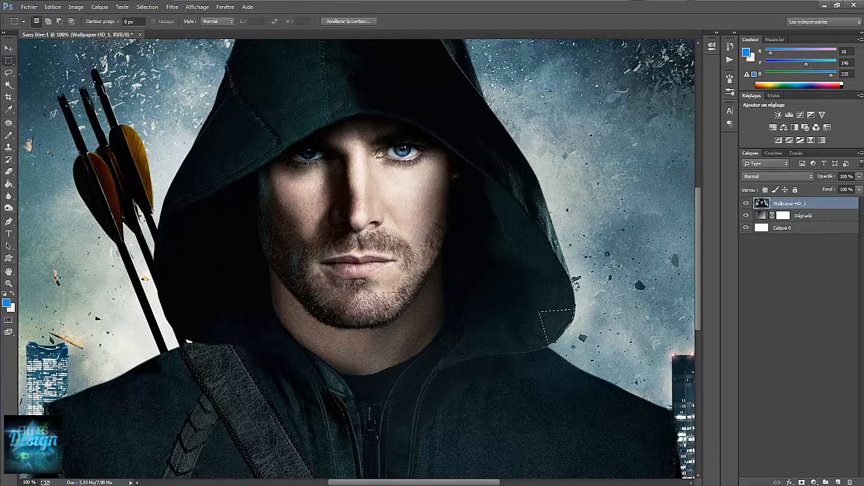
Deselect the hood-corner selection.
{"action": "left_click", "coordinate": [97, 97]}
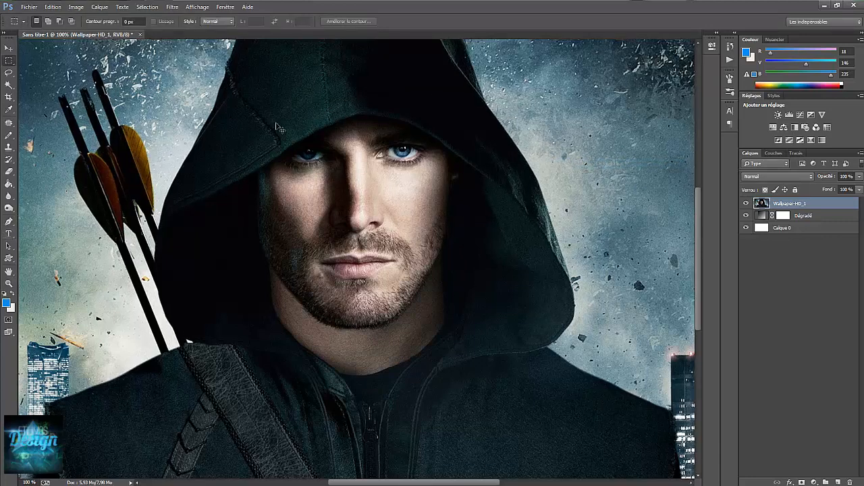
{"action": "key", "text": "ctrl+minus"}
Add the blue text "Etilimos" in Futura LT Book at 72 pt in the image's upper-left corner.
{"action": "left_click", "coordinate": [9, 234]}
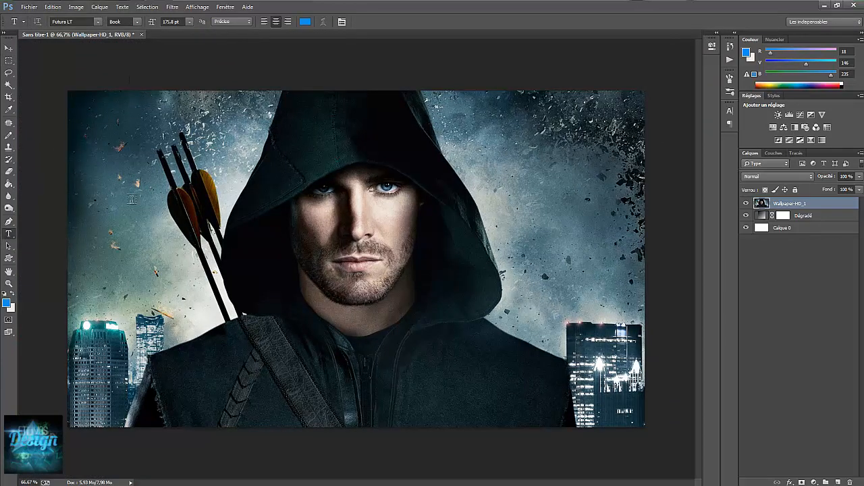
{"action": "left_click", "coordinate": [101, 143]}
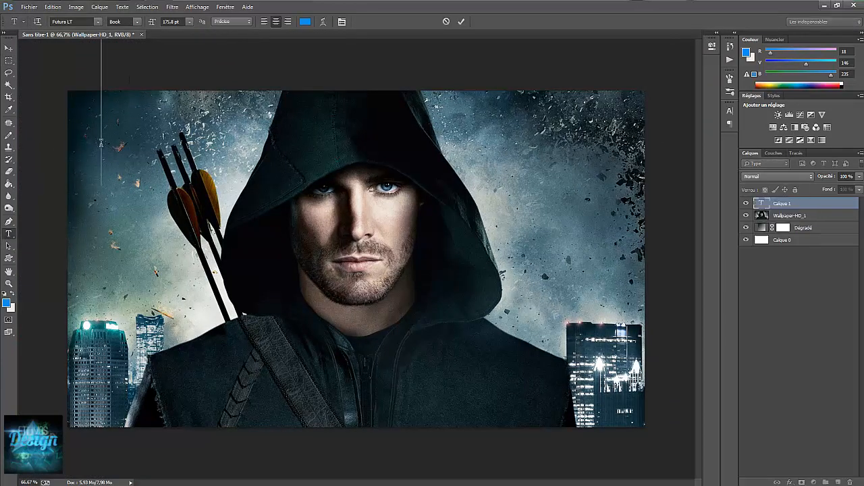
{"action": "left_click", "coordinate": [190, 22]}
{"action": "left_click", "coordinate": [172, 178]}
{"action": "type", "text": "Etiloi"}
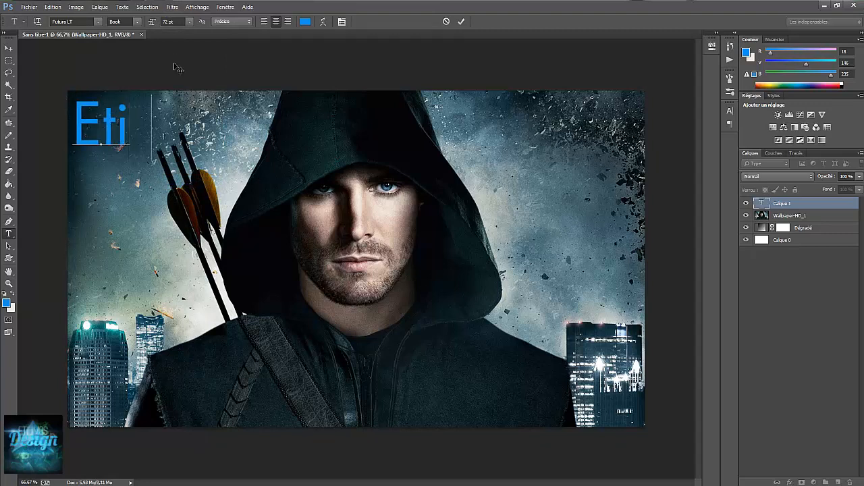
{"action": "key", "text": "BackSpace"}
{"action": "key", "text": "BackSpace"}
{"action": "type", "text": "imos"}
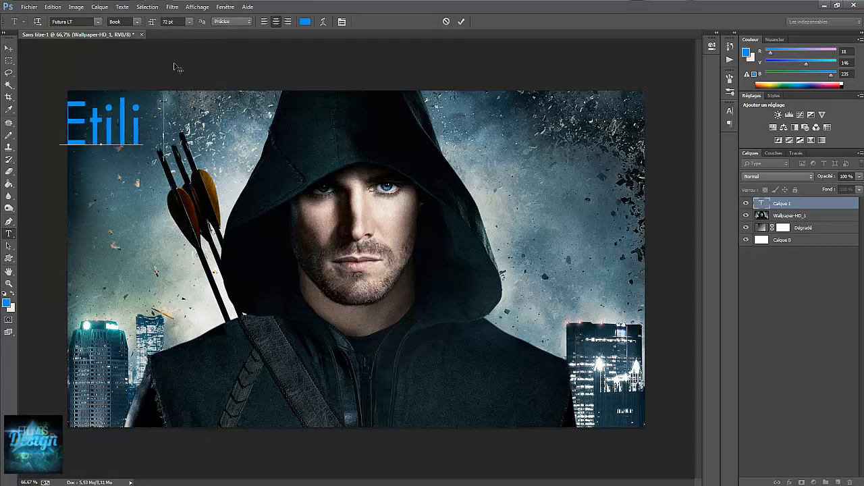
Move the text to the right so it fits inside the image's upper-left corner, and delete its layer.
{"action": "key", "text": "ctrl+a"}
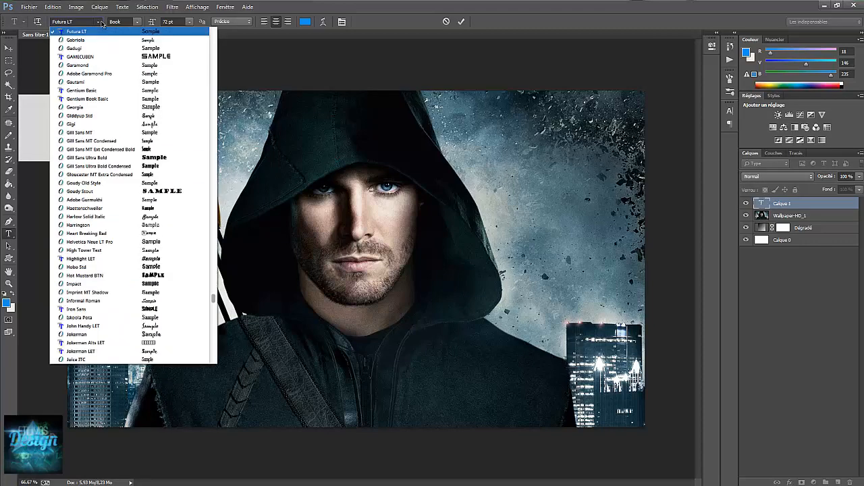
{"action": "left_click", "coordinate": [98, 22]}
{"action": "left_click", "coordinate": [98, 22]}
{"action": "left_click", "coordinate": [9, 48]}
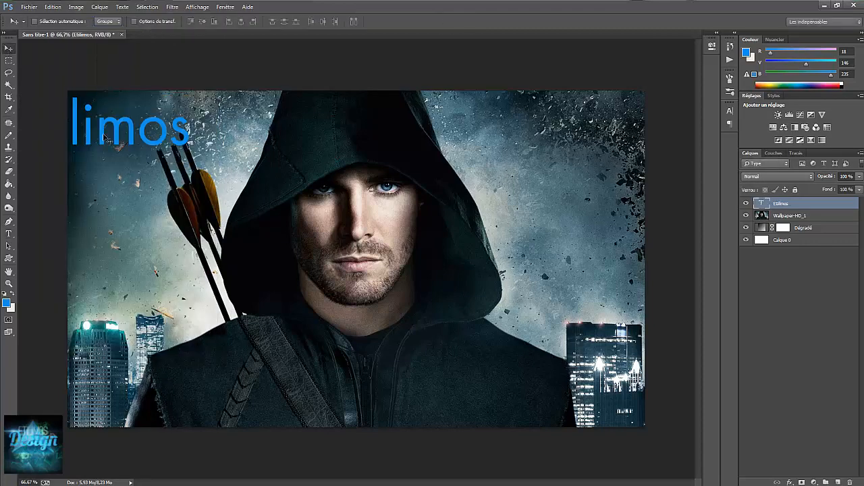
{"action": "left_click_drag", "start_coordinate": [107, 131], "coordinate": [177, 129]}
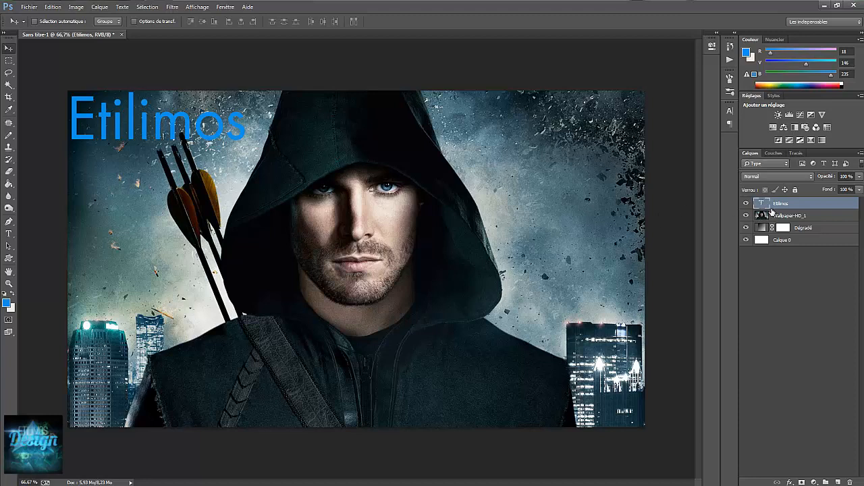
{"action": "key", "text": "Delete"}
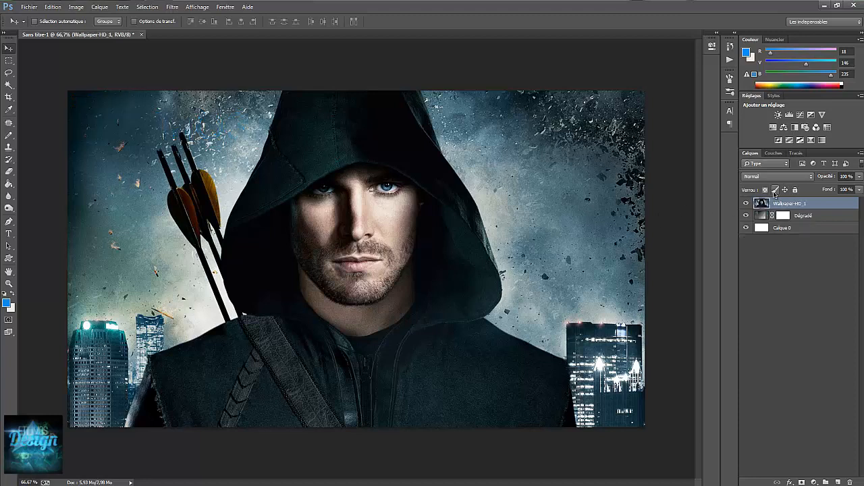
Draw a blue spade custom shape about 291 × 298 px in the image's upper-right area.
{"action": "left_click", "coordinate": [9, 257]}
{"action": "right_click", "coordinate": [9, 257]}
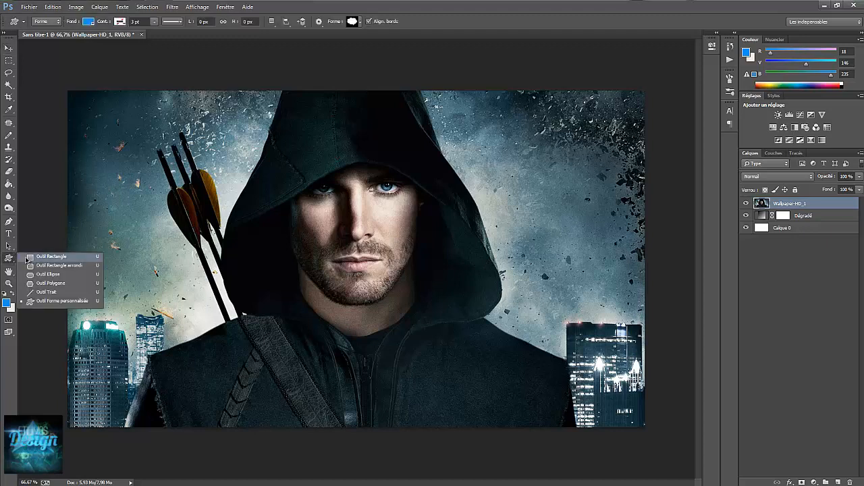
{"action": "left_click", "coordinate": [38, 303]}
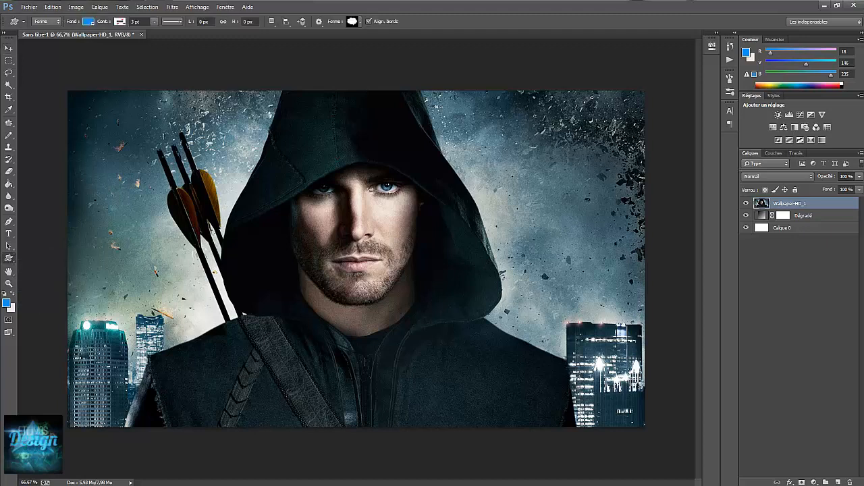
{"action": "left_click", "coordinate": [362, 21]}
{"action": "left_click_drag", "start_coordinate": [398, 47], "coordinate": [397, 71]}
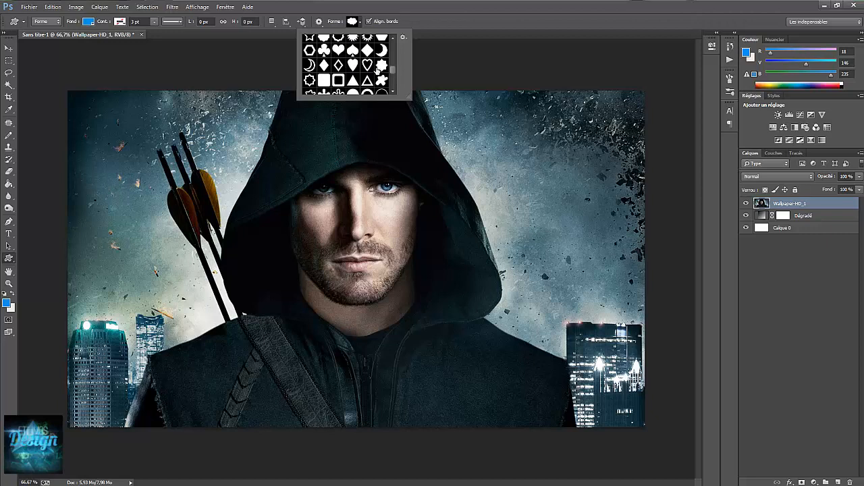
{"action": "left_click", "coordinate": [353, 50]}
{"action": "left_click_drag", "start_coordinate": [528, 109], "coordinate": [615, 202]}
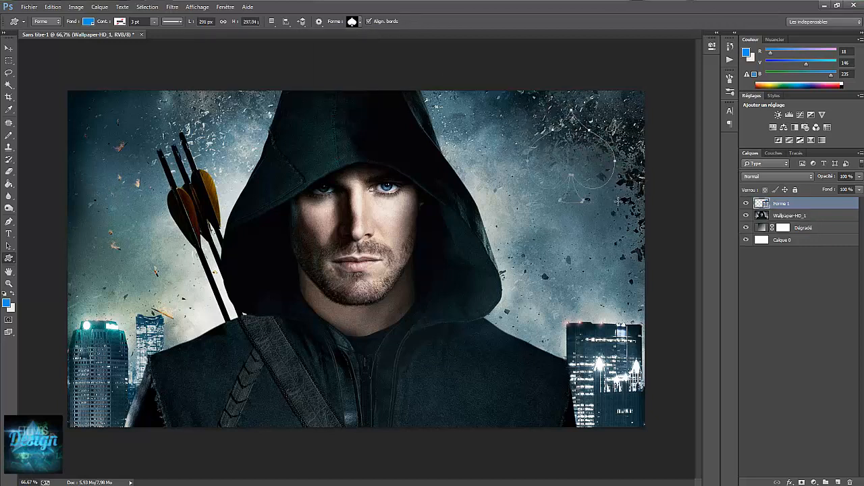
Change the spade's fill color to black (#000000).
{"action": "left_click", "coordinate": [89, 23]}
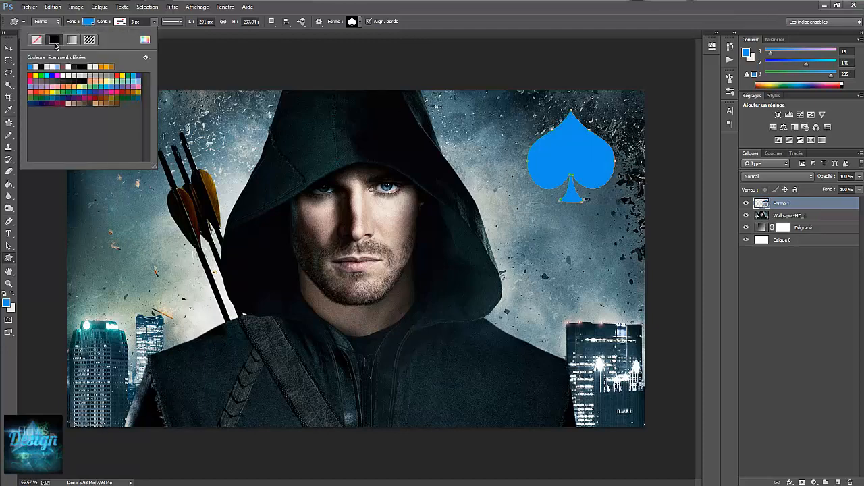
{"action": "left_click", "coordinate": [143, 42]}
{"action": "left_click_drag", "start_coordinate": [640, 375], "coordinate": [491, 472]}
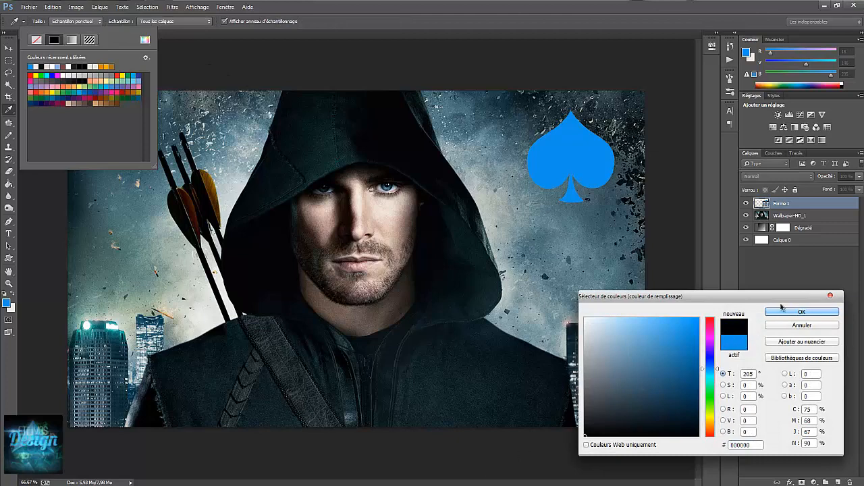
{"action": "left_click", "coordinate": [781, 312]}
Move the spade slightly up and to the right, and delete its layer.
{"action": "left_click", "coordinate": [8, 48]}
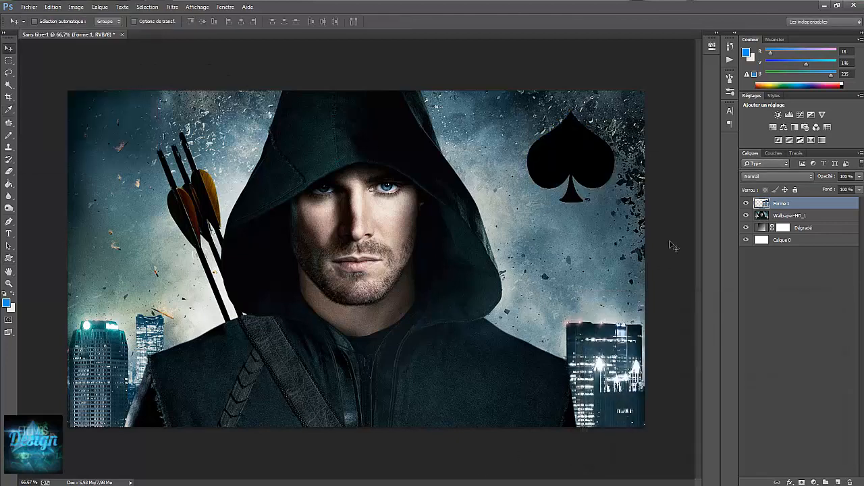
{"action": "left_click_drag", "start_coordinate": [586, 169], "coordinate": [601, 157]}
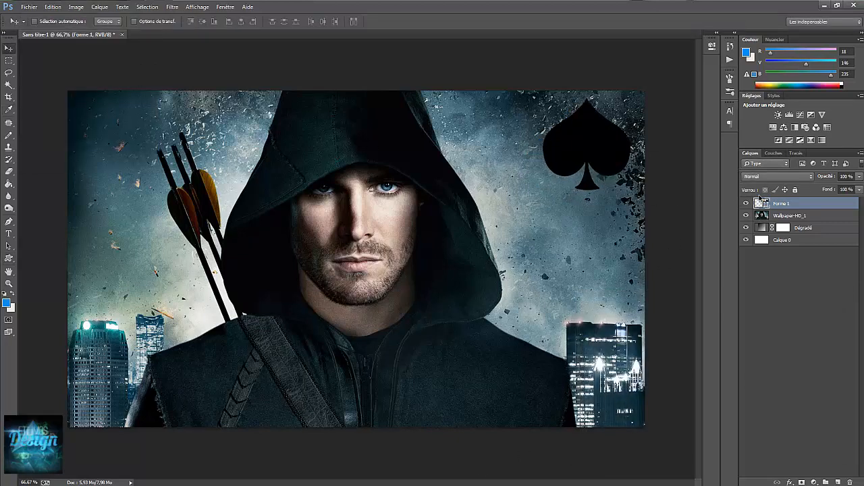
{"action": "key", "text": "Delete"}
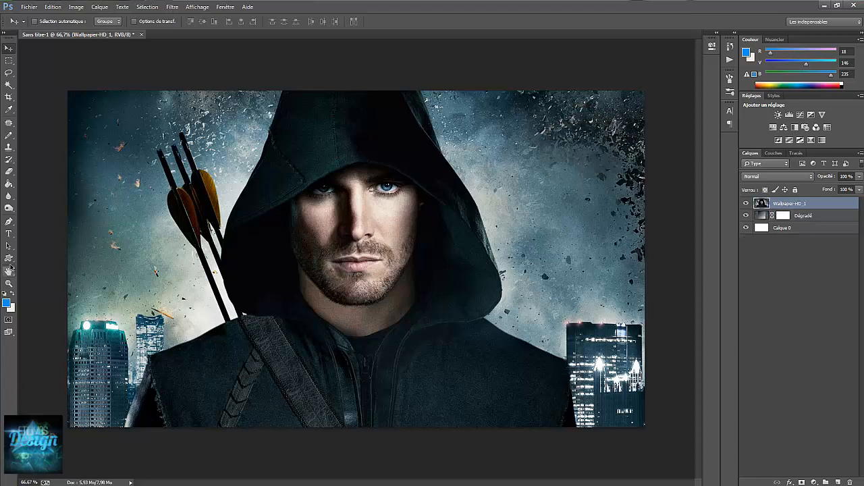
Draw a blue rectangle shape about 889 × 507 px over the arrows and the left side of the face.
{"action": "left_click", "coordinate": [9, 258]}
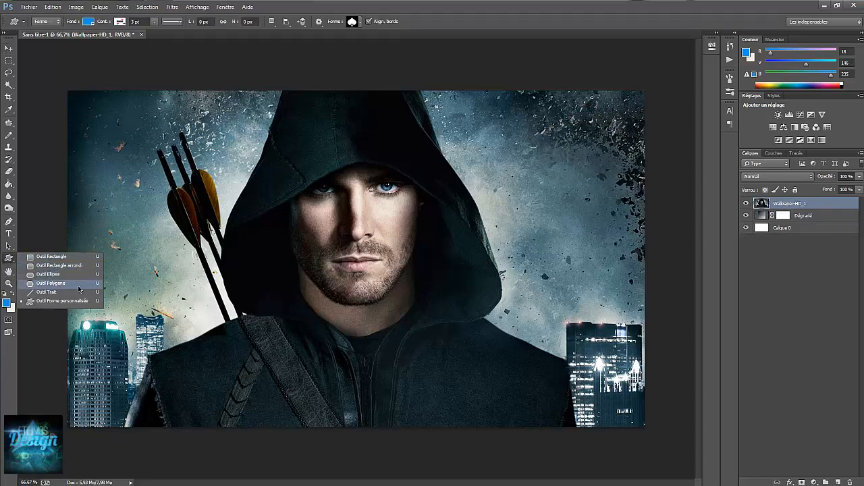
{"action": "left_click", "coordinate": [51, 257]}
{"action": "left_click_drag", "start_coordinate": [120, 162], "coordinate": [387, 320]}
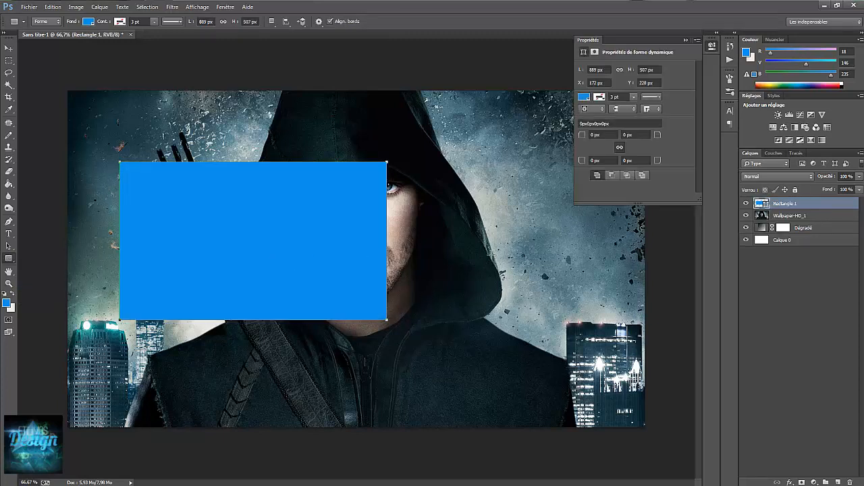
Delete the blue rectangle's layer and collapse the shape properties.
{"action": "left_click", "coordinate": [456, 195]}
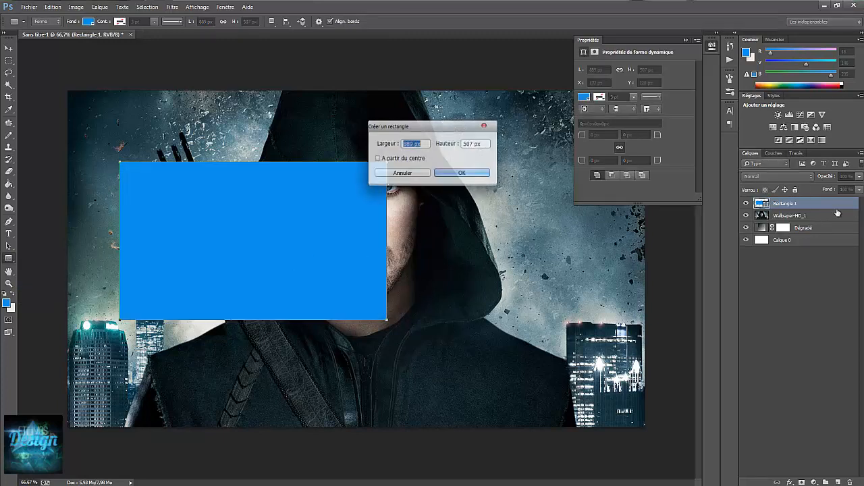
{"action": "left_click", "coordinate": [486, 126]}
{"action": "key", "text": "Delete"}
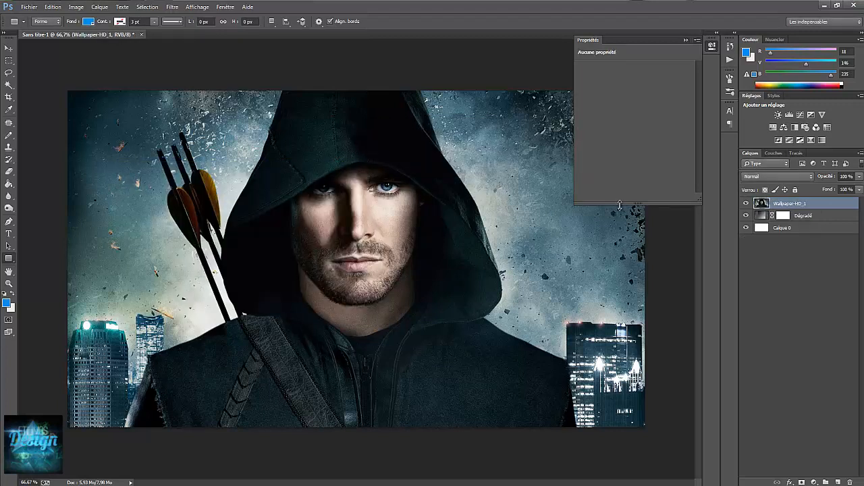
{"action": "left_click", "coordinate": [686, 40]}
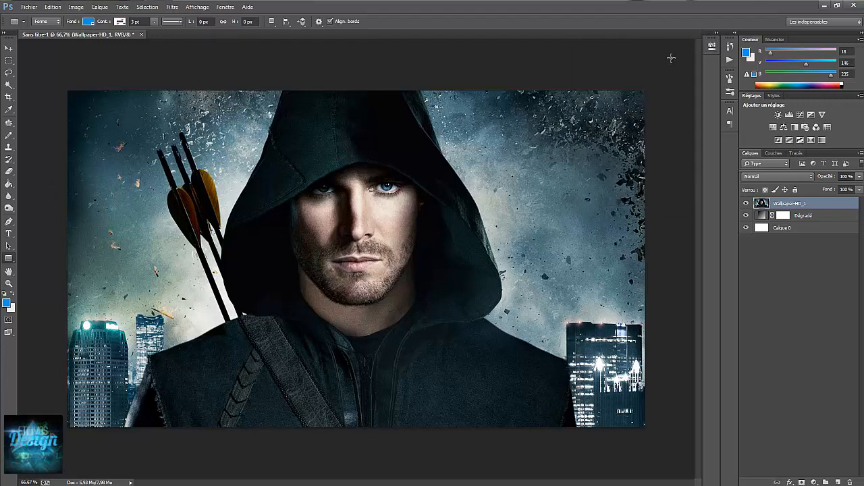